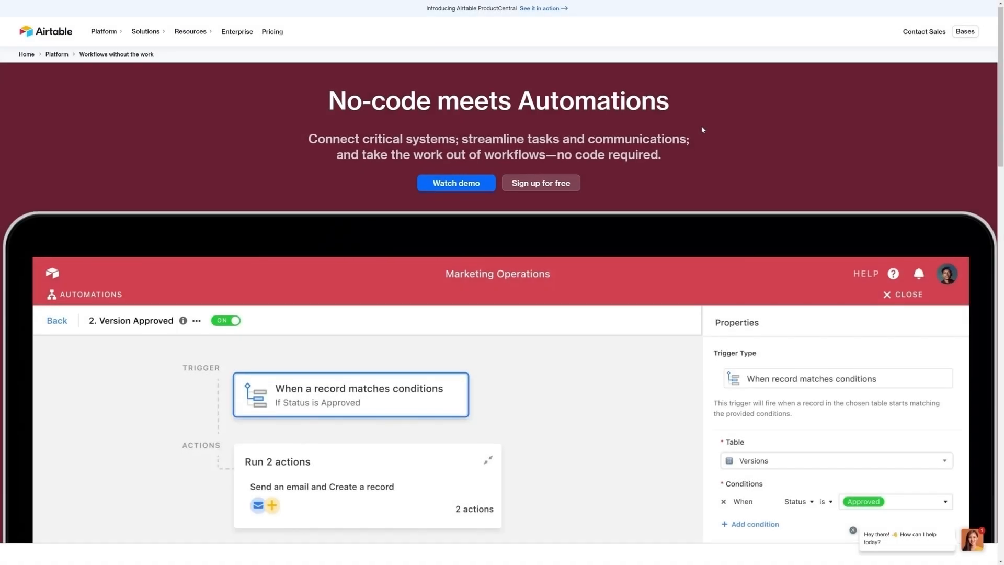
scroll(702, 129, "down", 1)
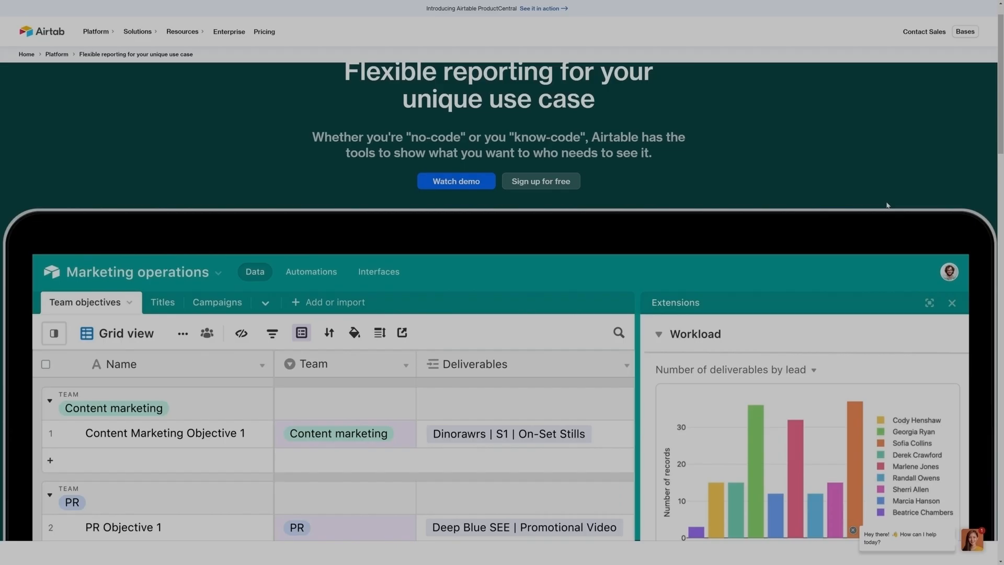
Scroll down the Airtable automations page toward the integrations section
scroll(887, 205, "down", 8)
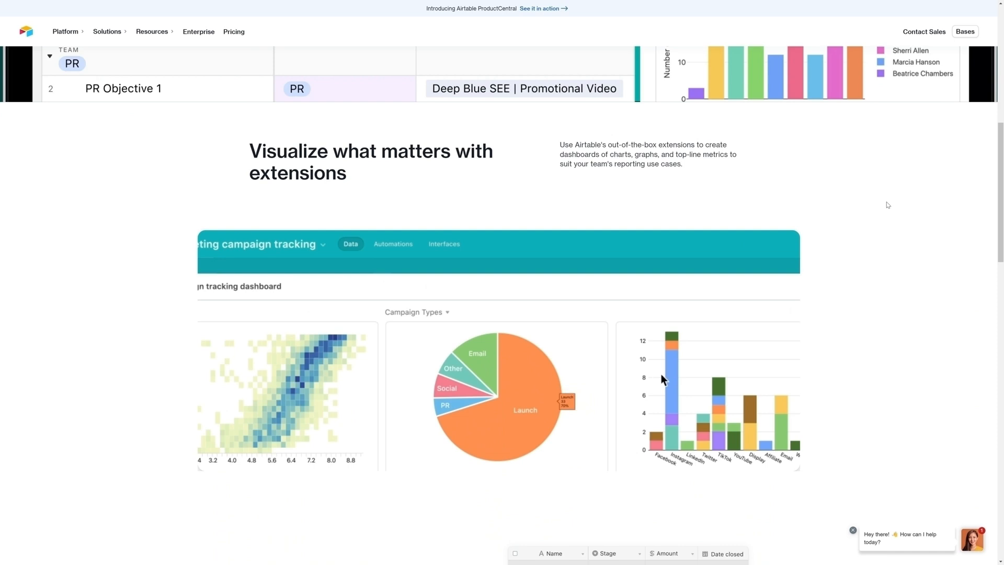
scroll(887, 205, "down", 3)
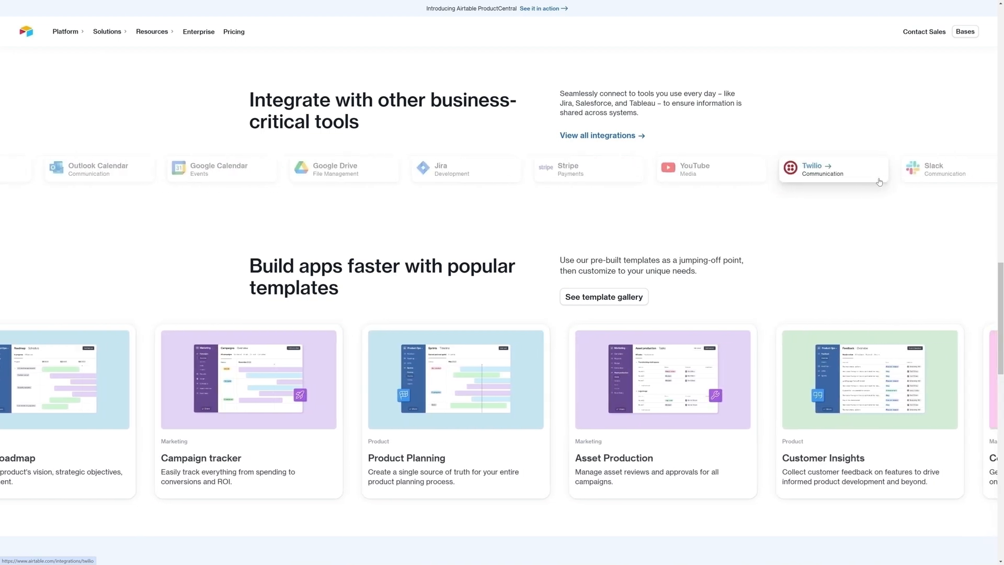
Slide the integrations carousel back, then add a large 'Integration Project Management' heading at top centre
left_click_drag(100, 175, 885, 176)
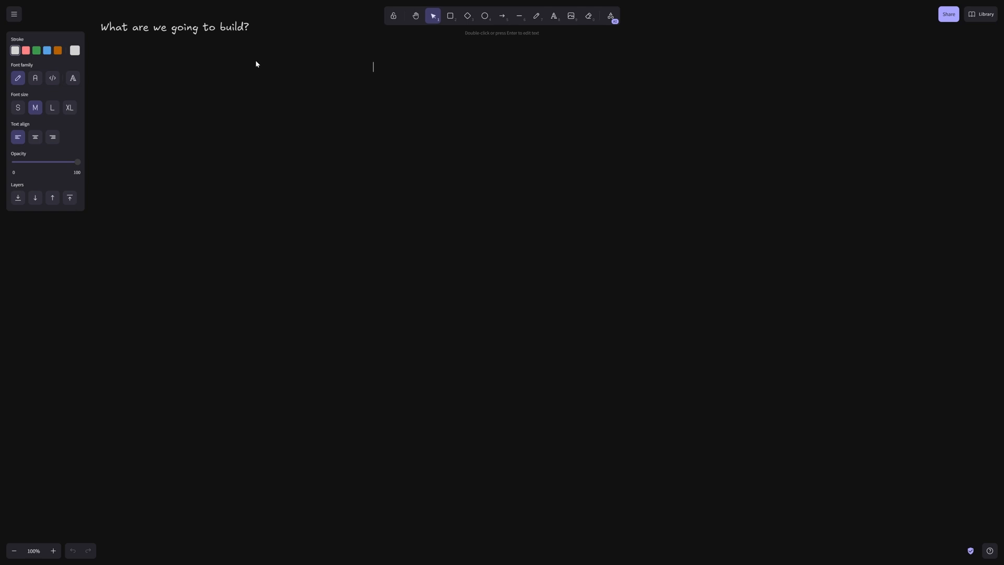
type("Integration Project Management")
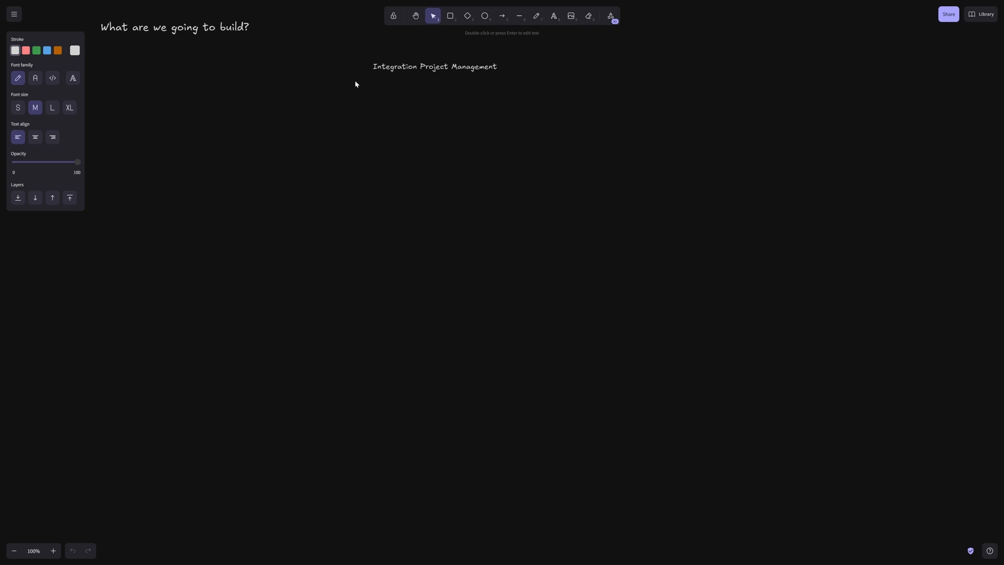
left_click(449, 65)
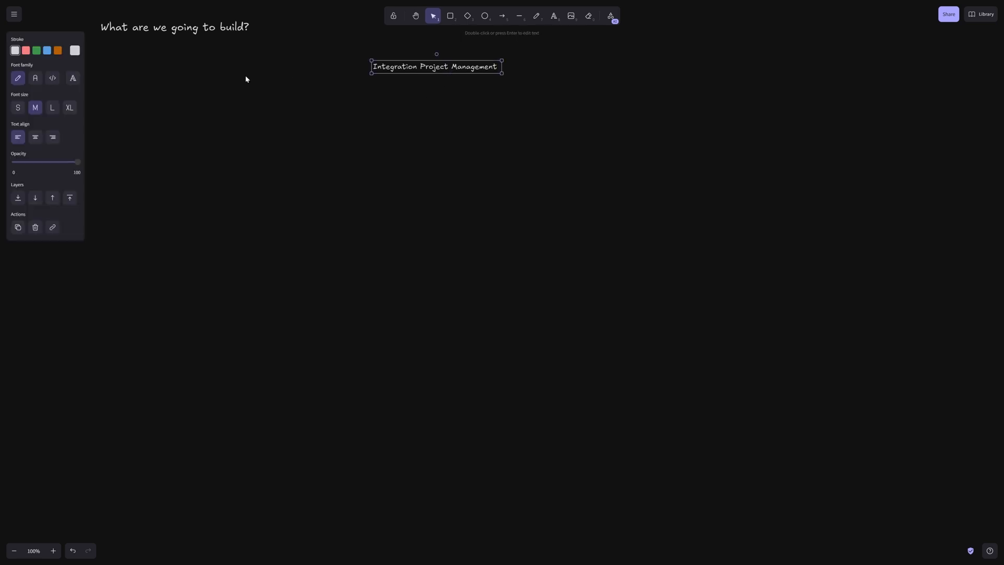
left_click(52, 107)
left_click_drag(427, 68, 458, 55)
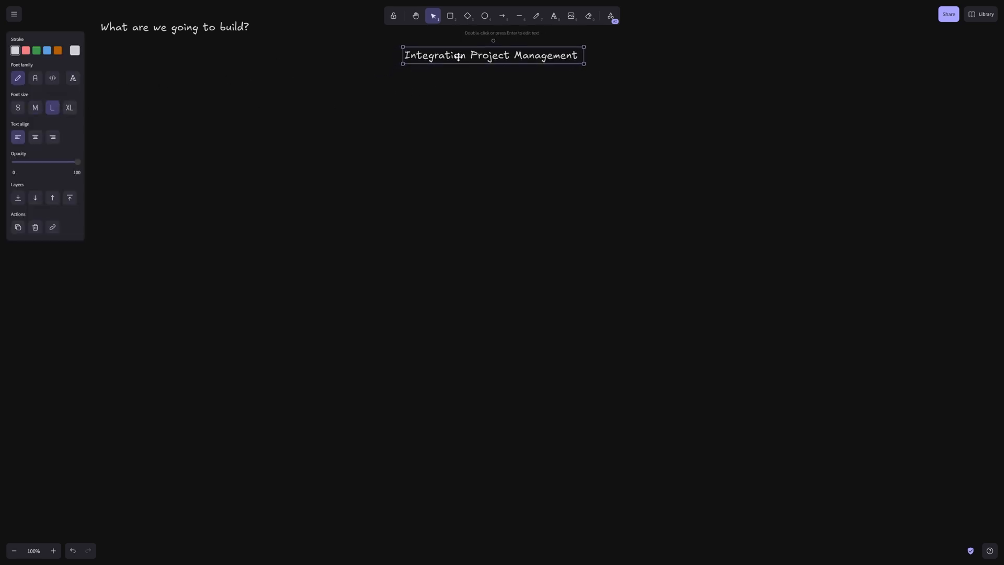
left_click(464, 89)
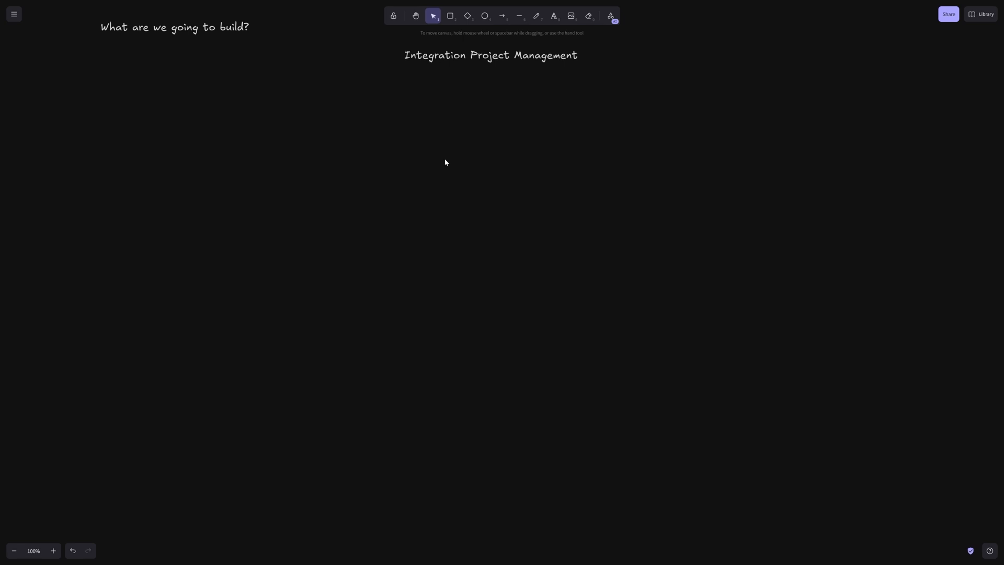
Draw a rounded box below the heading and label it 'Project'
left_click(450, 16)
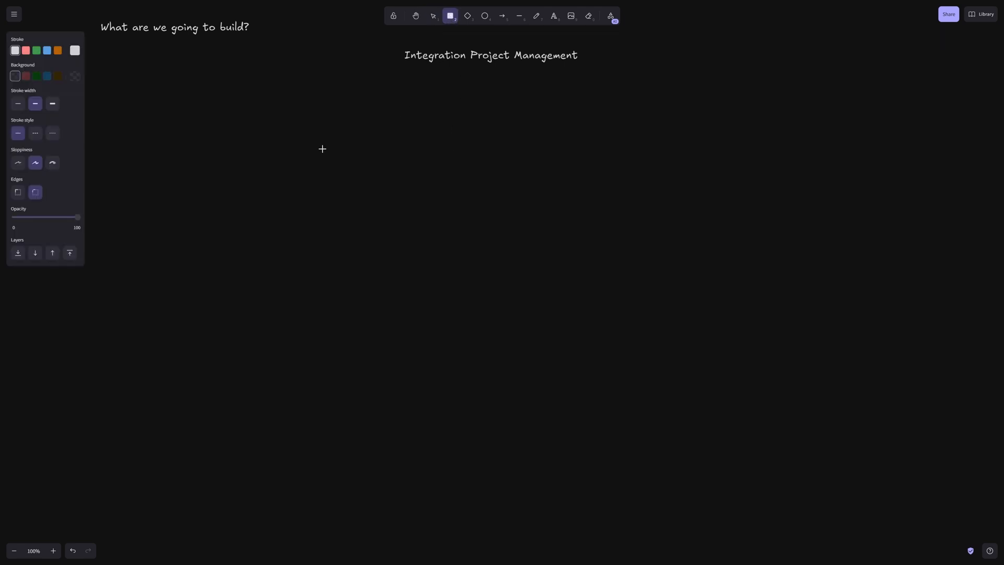
left_click_drag(285, 129, 372, 173)
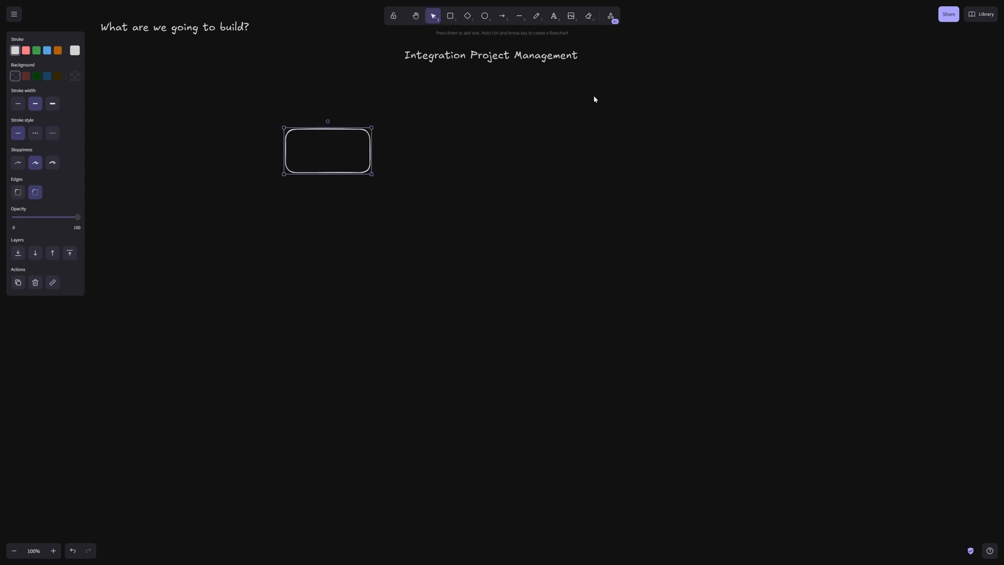
left_click(554, 16)
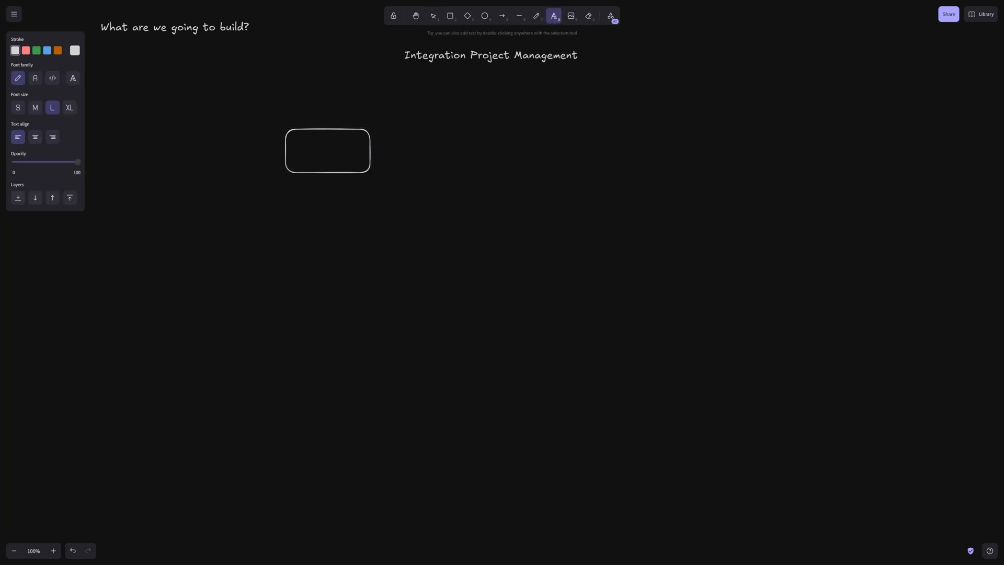
left_click(302, 152)
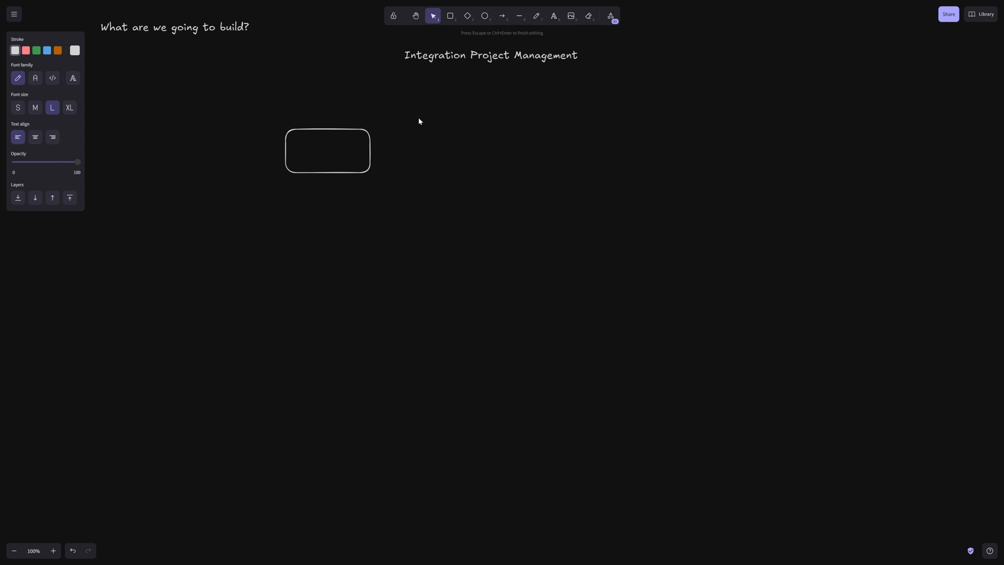
type("Project")
key("Left")
key("Left")
key("Escape")
Set the Project label to medium size, centre it, resize the box, and select both
left_click_drag(328, 155, 334, 151)
left_click(35, 108)
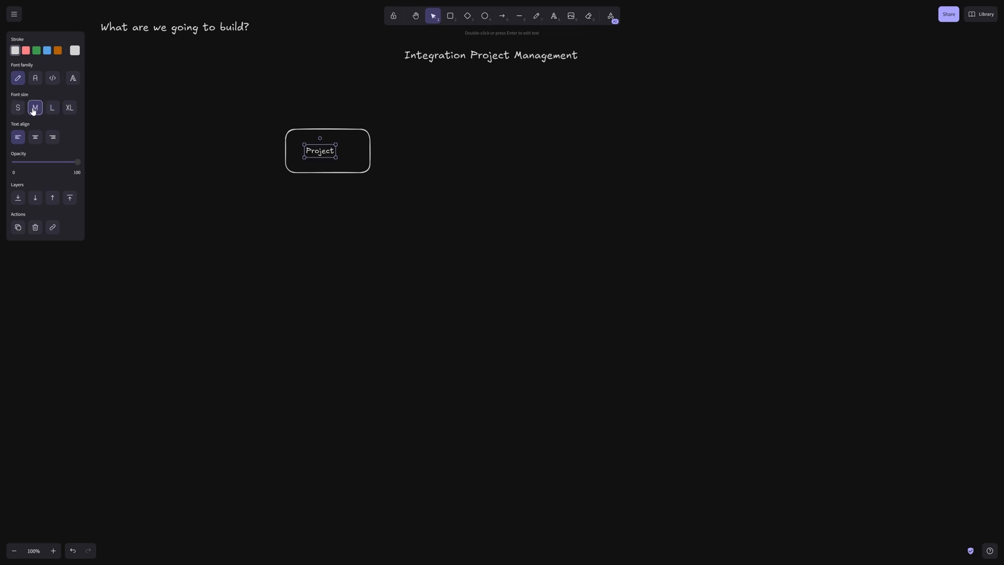
mouse_move(323, 152)
left_mouse_down()
mouse_move(365, 168)
mouse_move(313, 147)
left_mouse_up()
left_click(349, 179)
left_click(371, 157)
left_click_drag(253, 112, 385, 183)
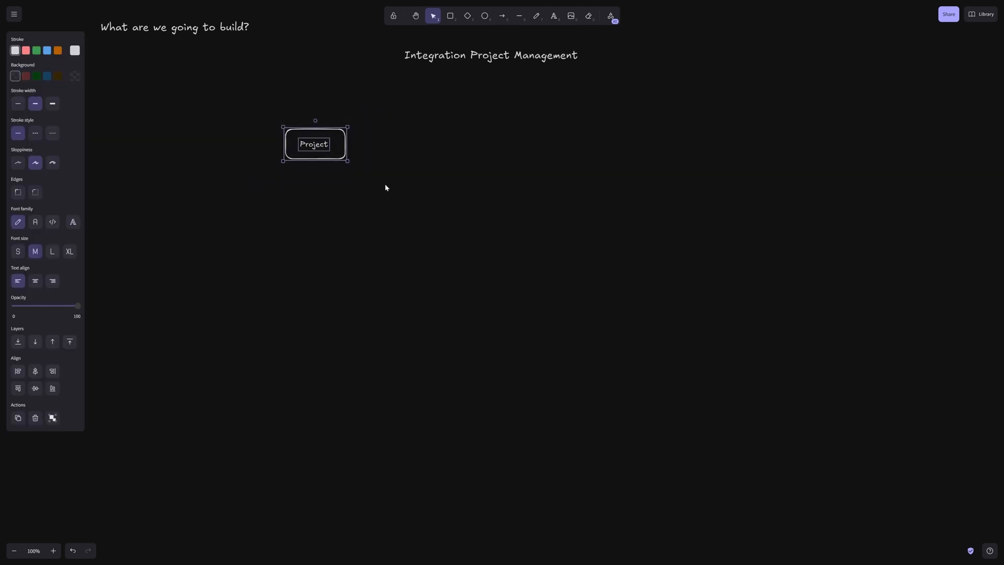
Paste a copy of the Project box to its right and relabel it 'Task'
left_click(385, 186)
key("ctrl+v")
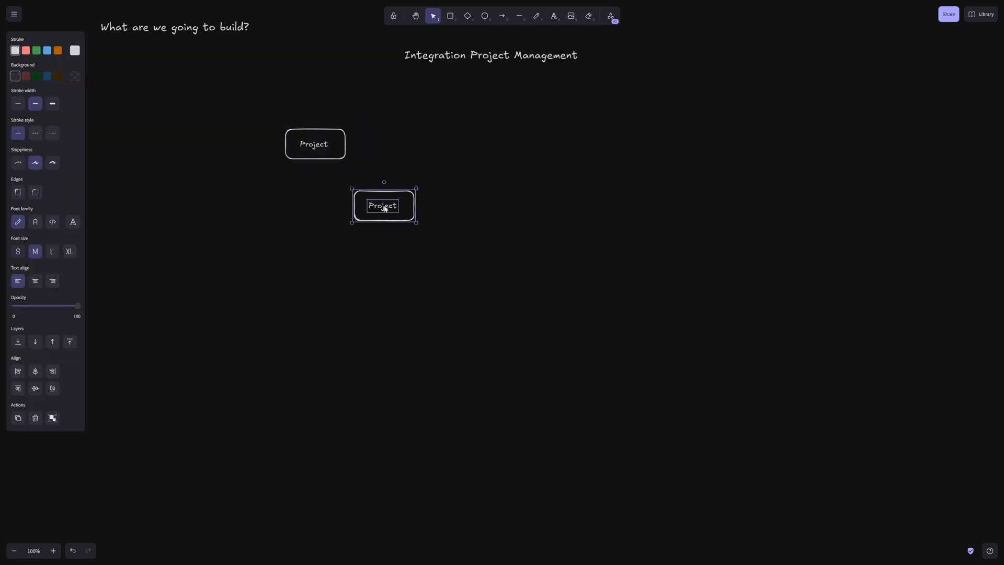
left_click_drag(410, 197, 560, 139)
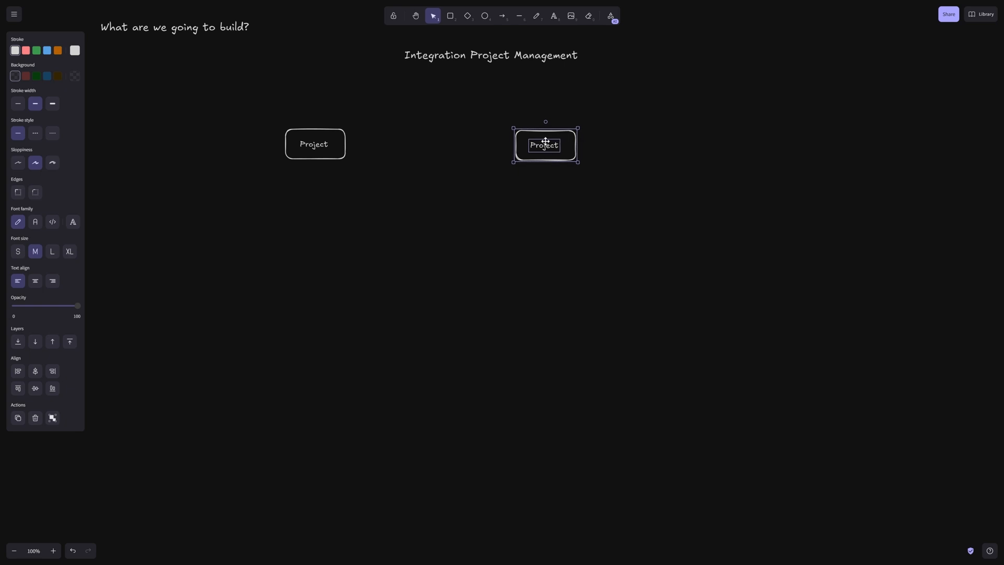
double_click(546, 144)
type("Tasks")
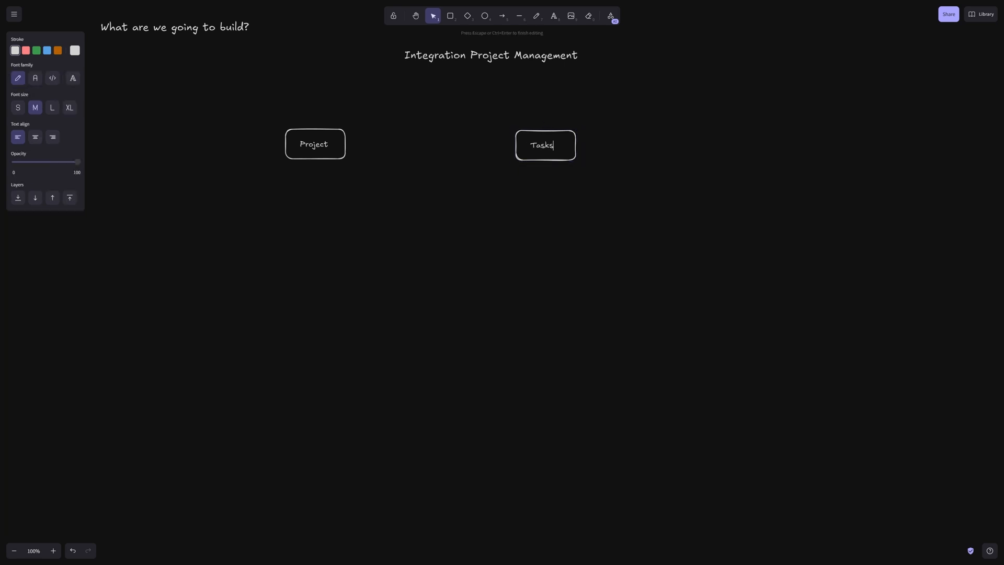
key("BackSpace")
left_click(567, 191)
Duplicate the Task box, relabel the copy 'Person', and place it below Project
left_click_drag(499, 116, 316, 284)
key("ctrl+c")
key("ctrl+v")
double_click(312, 298)
type("Person")
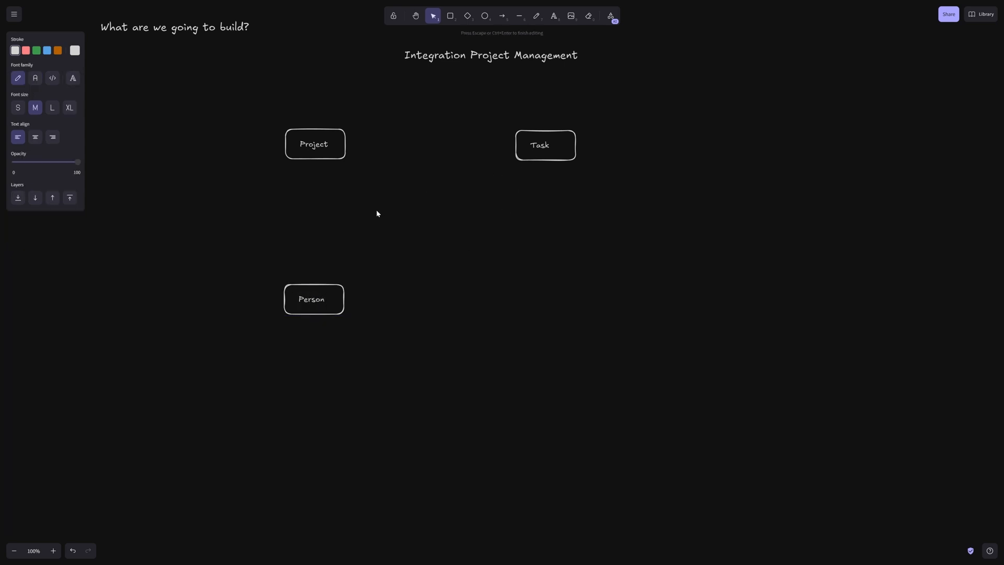
left_click_drag(316, 287, 317, 317)
left_click(330, 273)
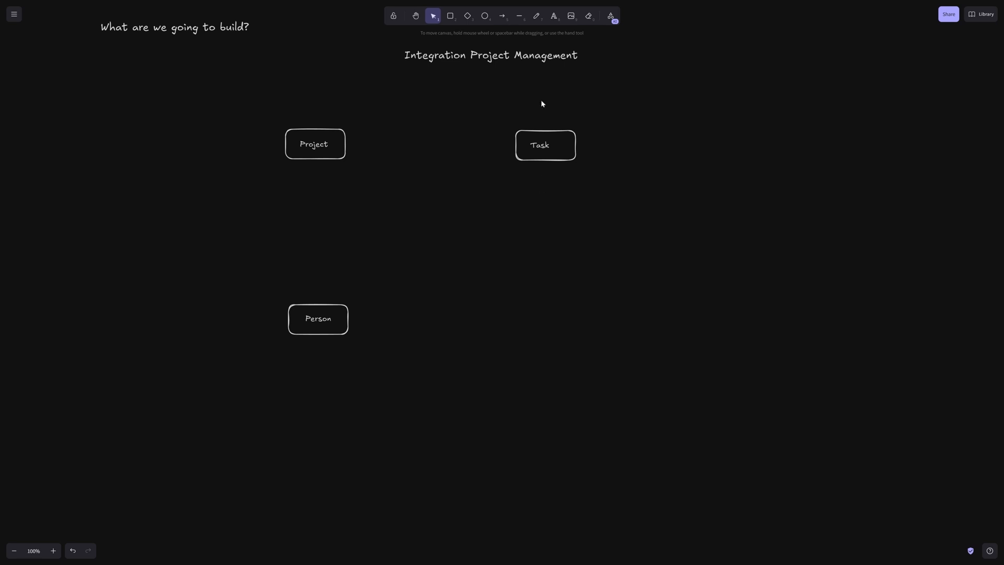
Select the Text tool to begin writing new text
left_click(555, 22)
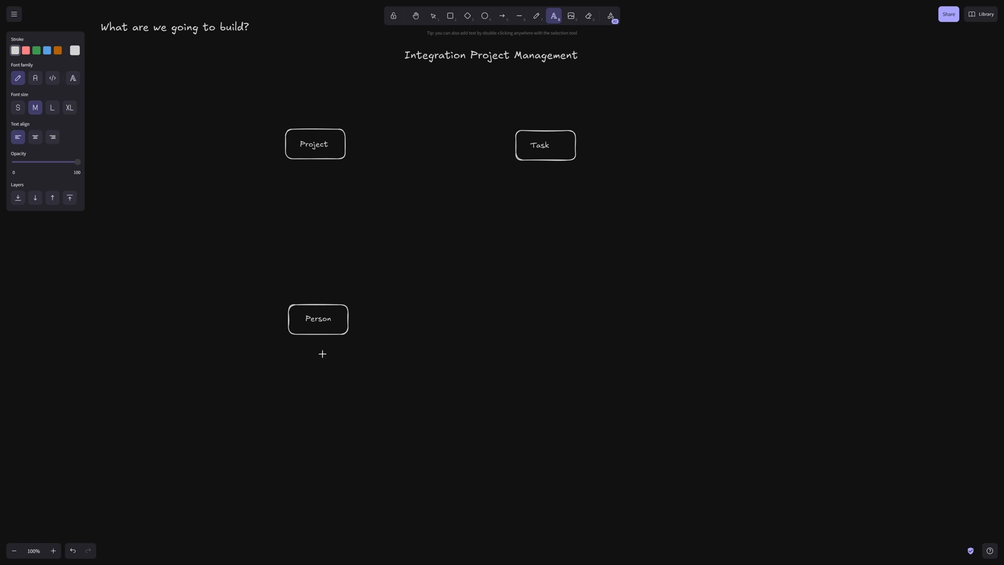
Below the Person box, write Name, Email Address, and Type - Staff, Contractor
left_click(271, 360)
type("Name")
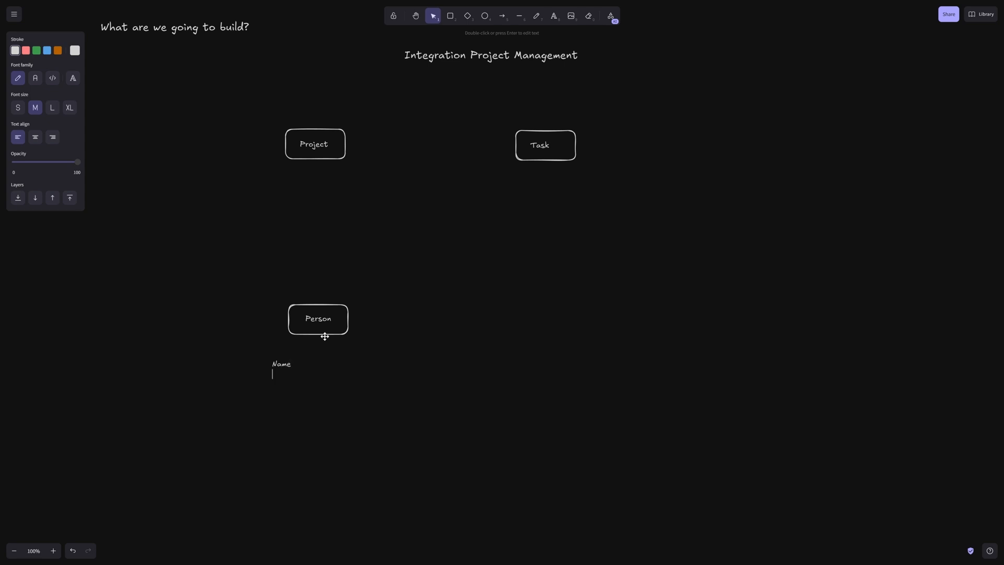
key("Return")
type("Email Add")
type("ress ")
type("Type")
type(" - ")
type("Staff")
type(", Cintract")
key("BackSpace")
key("BackSpace")
key("BackSpace")
key("BackSpace")
key("BackSpace")
key("BackSpace")
key("BackSpace")
type("ontractro")
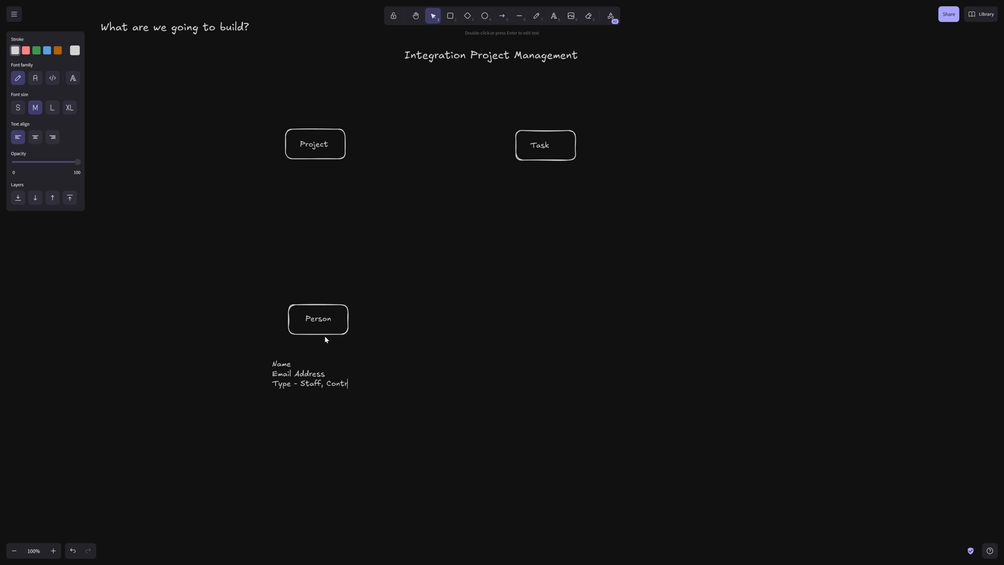
key("BackSpace")
key("BackSpace")
type("or")
Add the line Role - Developer, Integration Lead, Project Manager to the Person list
key("Return")
type("Role -")
type("Deverl")
type("lo")
type("per")
type(", Integration Le")
type("ad,")
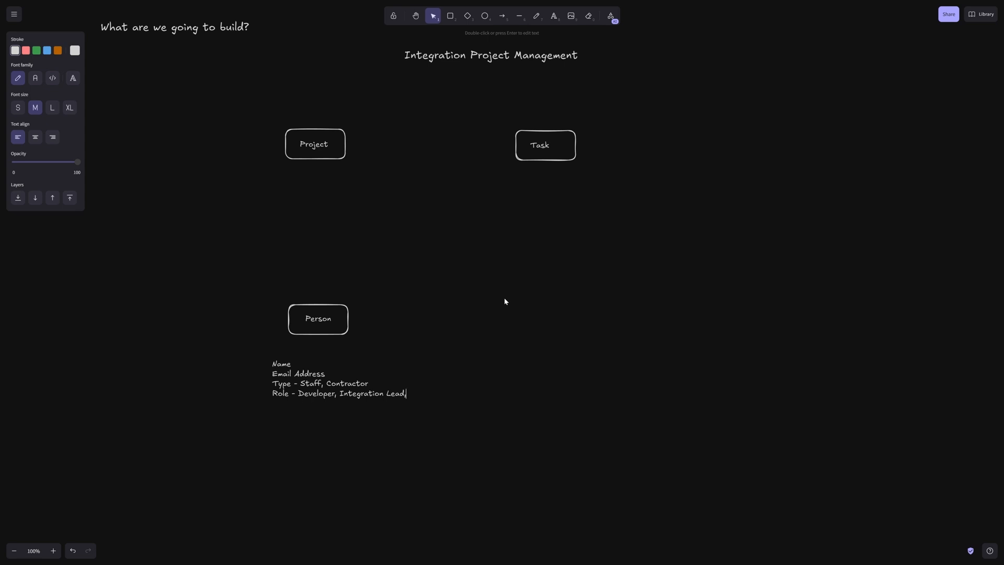
type("Project Manager")
left_click(453, 245)
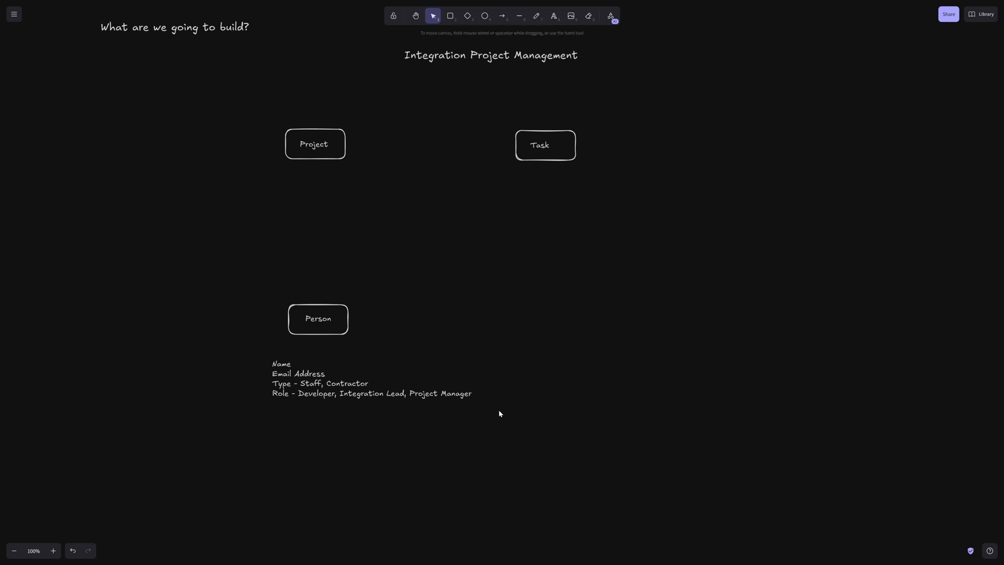
Write a field list right of the Task box: Name, Notes, Assigned Resource
left_click(554, 16)
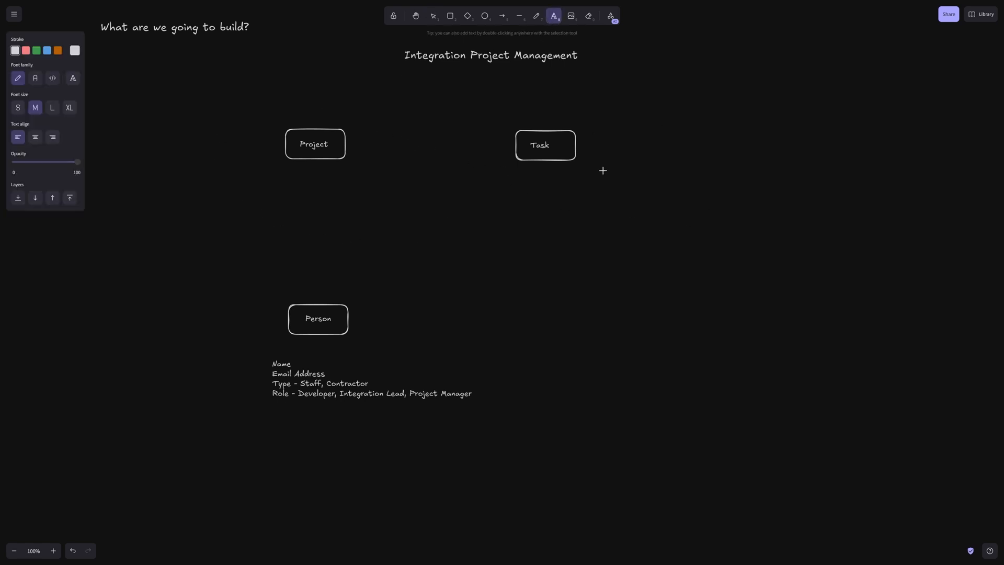
left_click(617, 122)
type("Mame")
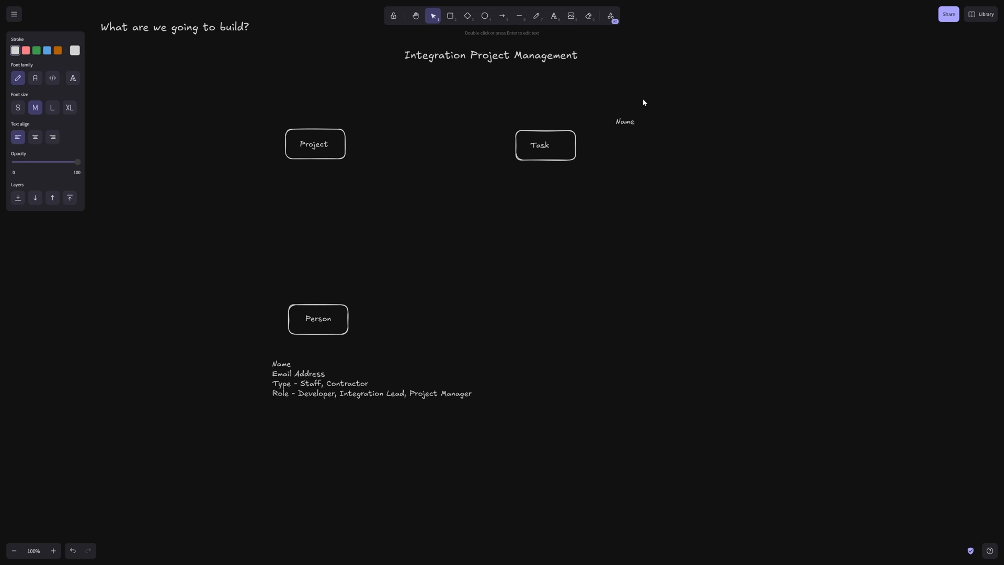
key("Return")
type("Notes")
key("Return")
type("Assigned Resource")
Draw three arrows: Task to Person, Task to Project, and Person up to Project
key("Escape")
left_click(502, 16)
left_click_drag(533, 168, 356, 315)
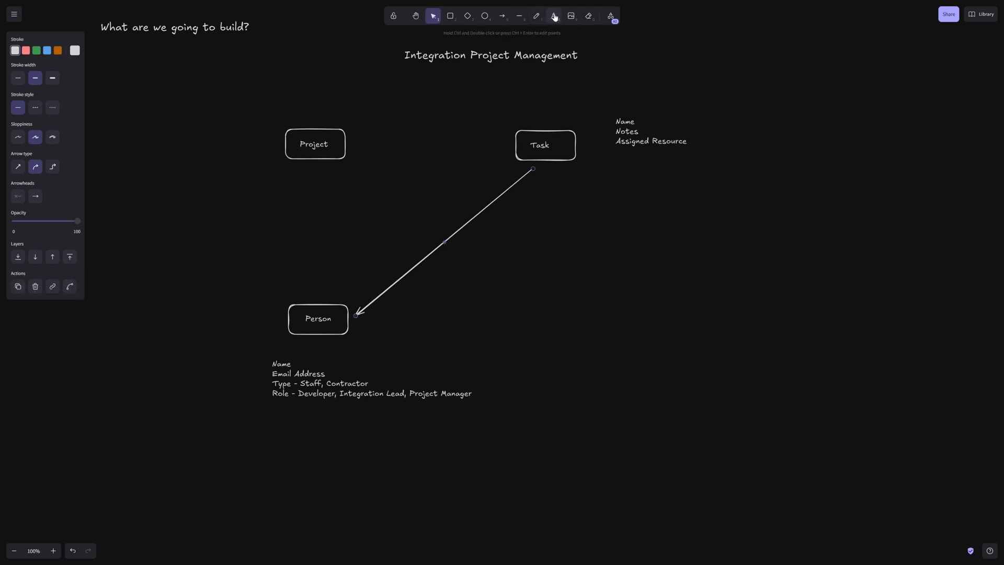
left_click(501, 16)
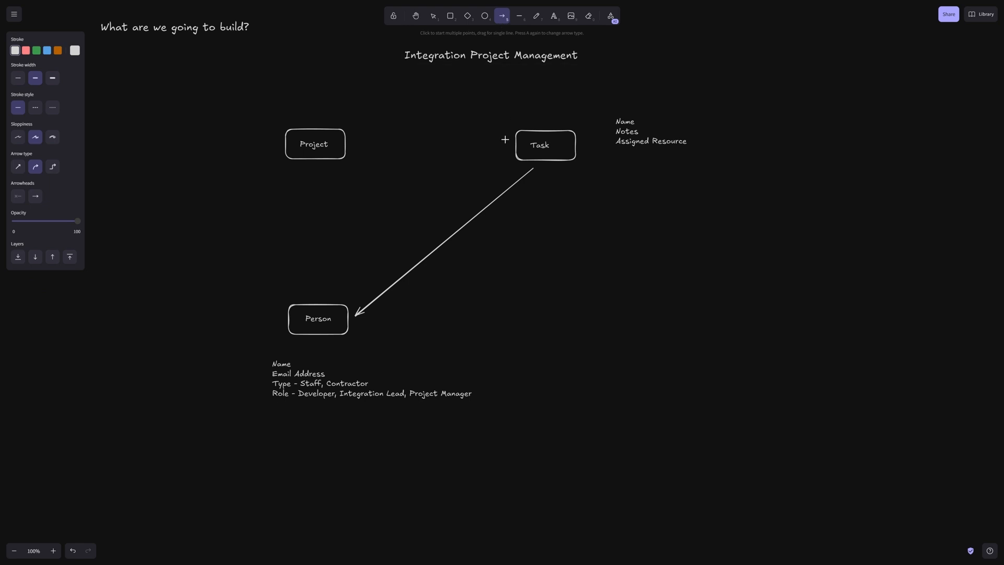
left_click_drag(509, 145, 355, 143)
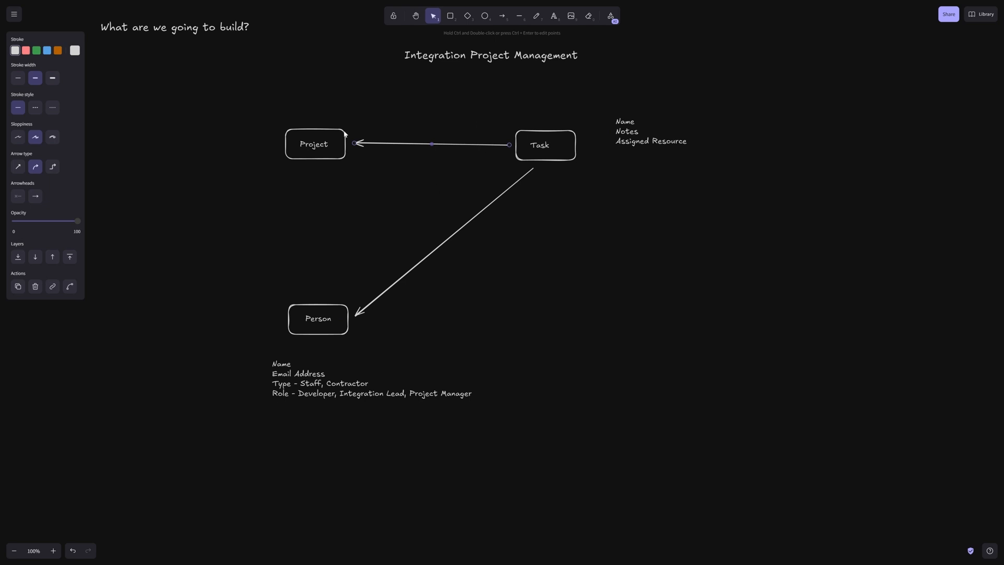
left_click(502, 16)
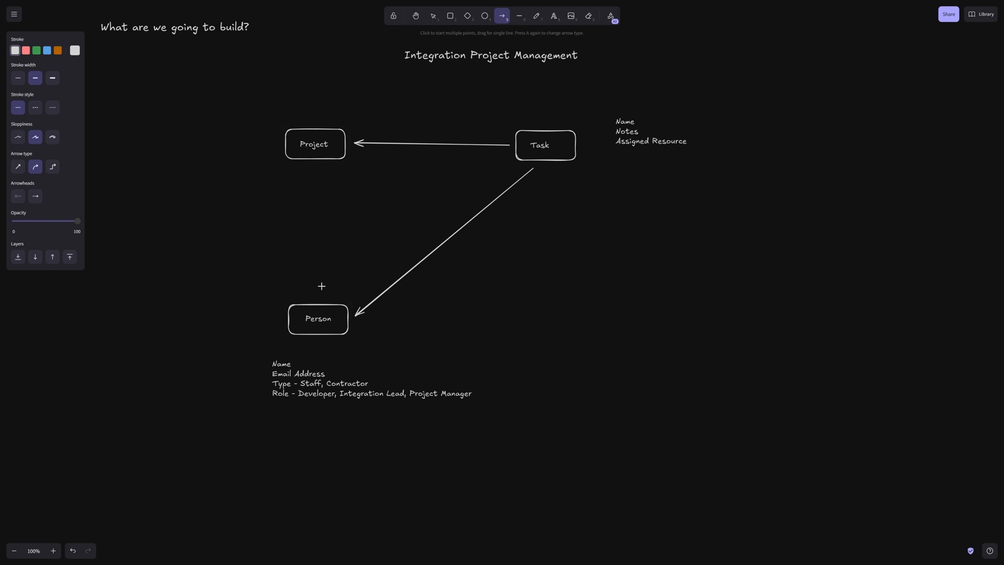
left_click_drag(321, 294, 316, 167)
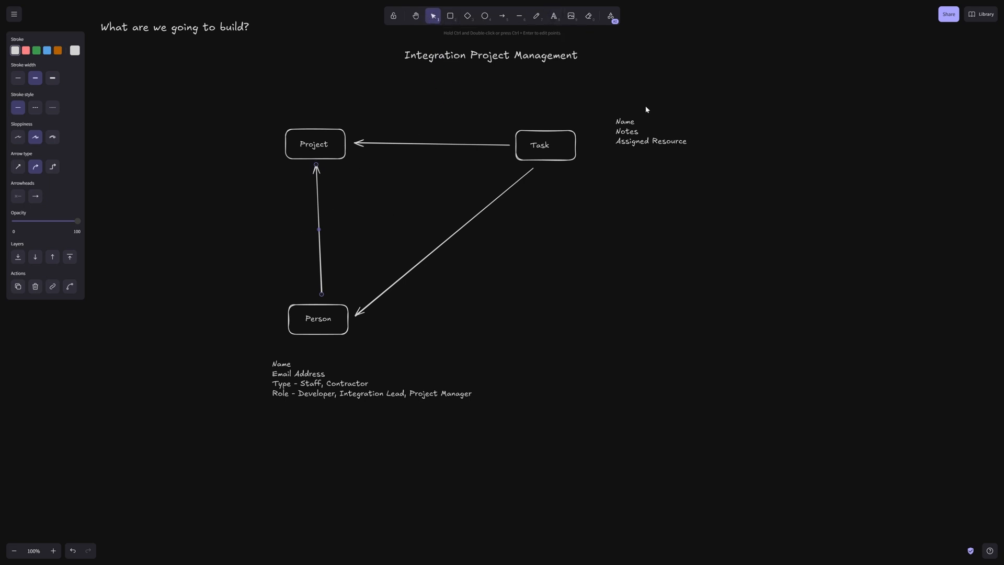
key("t")
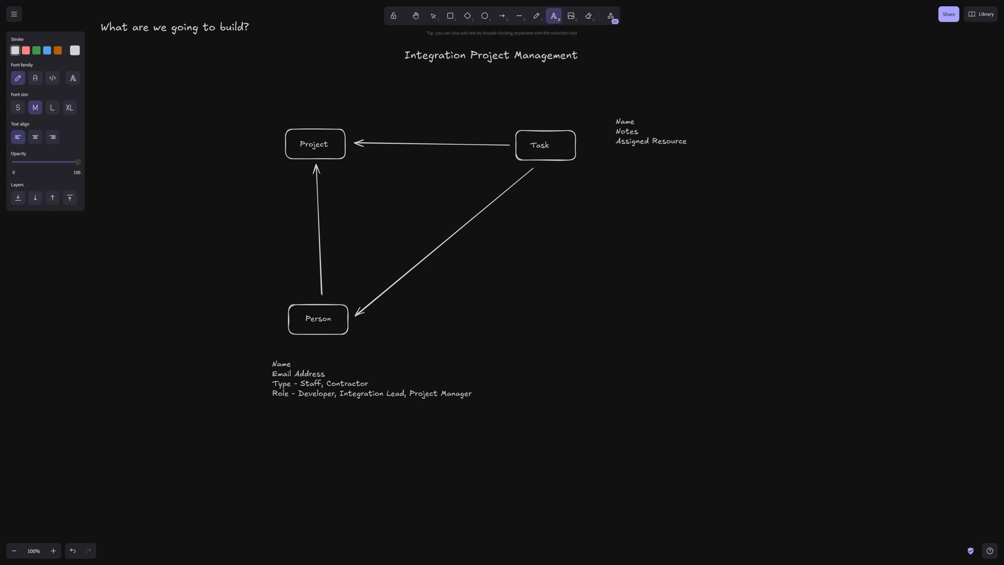
Extend the Task list with 'Assigned Resource - Person Base' and 'Project - Project Base'
left_click(659, 141)
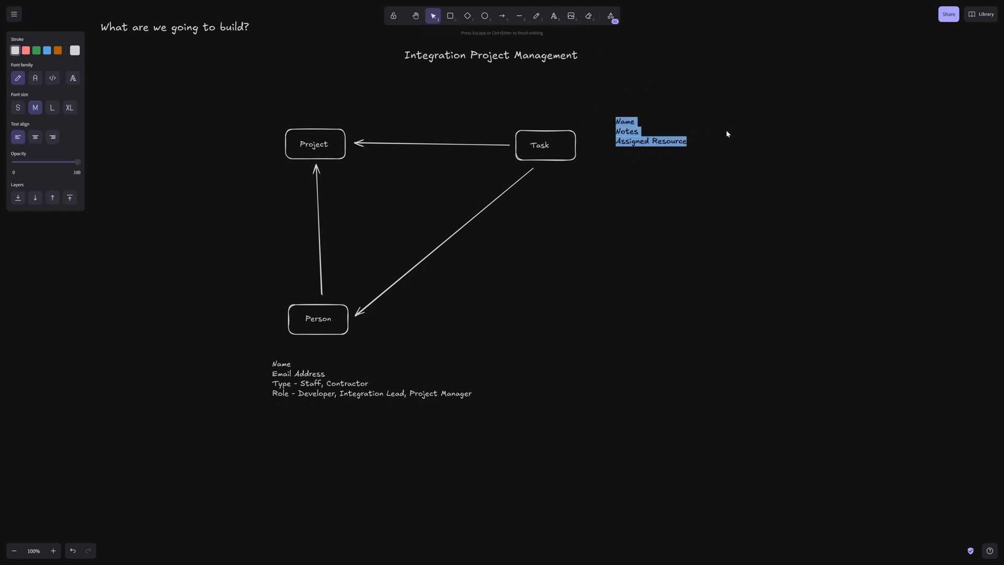
left_click(693, 141)
triple_click(686, 141)
left_click(685, 141)
left_click(689, 142)
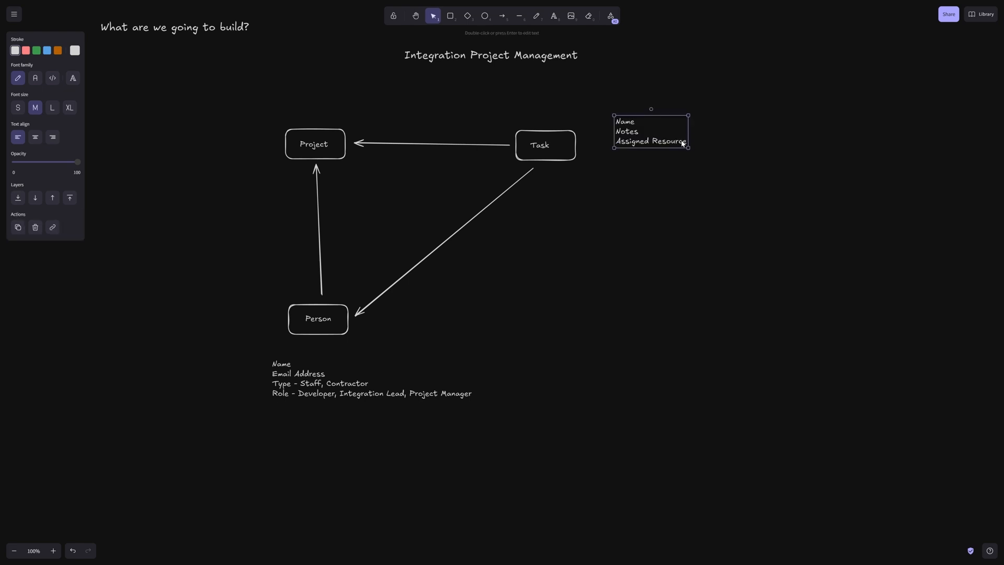
triple_click(683, 142)
key("Right")
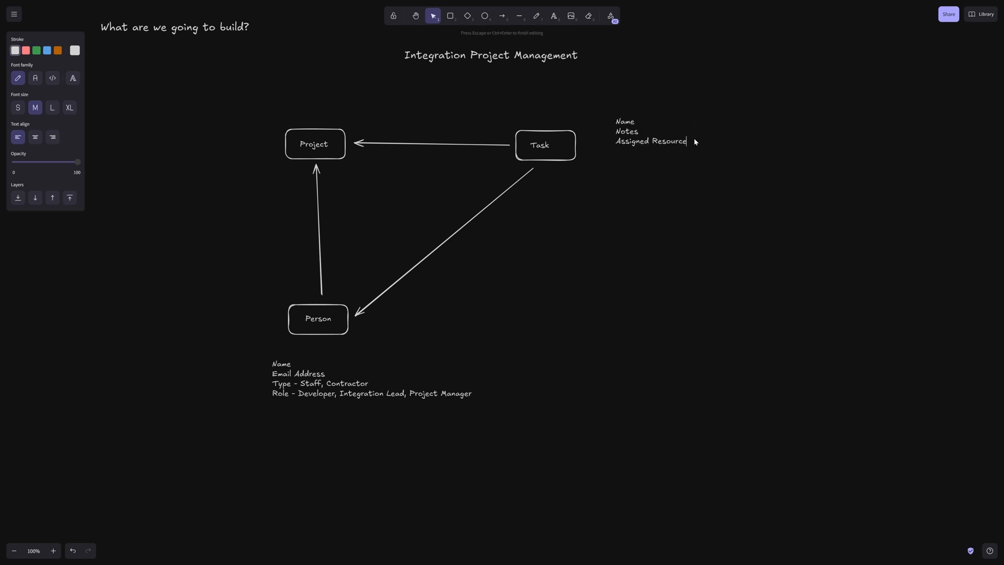
type("- Person")
key("Return")
type("Project")
type("- Project Base")
left_click(725, 142)
double_click(721, 142)
left_click(719, 142)
type("Base")
Add Role Required, Status - Not Started, In Prog, Complete, Start Date, End Date, Duration (Calculated)
type("Role Requ")
type("ired")
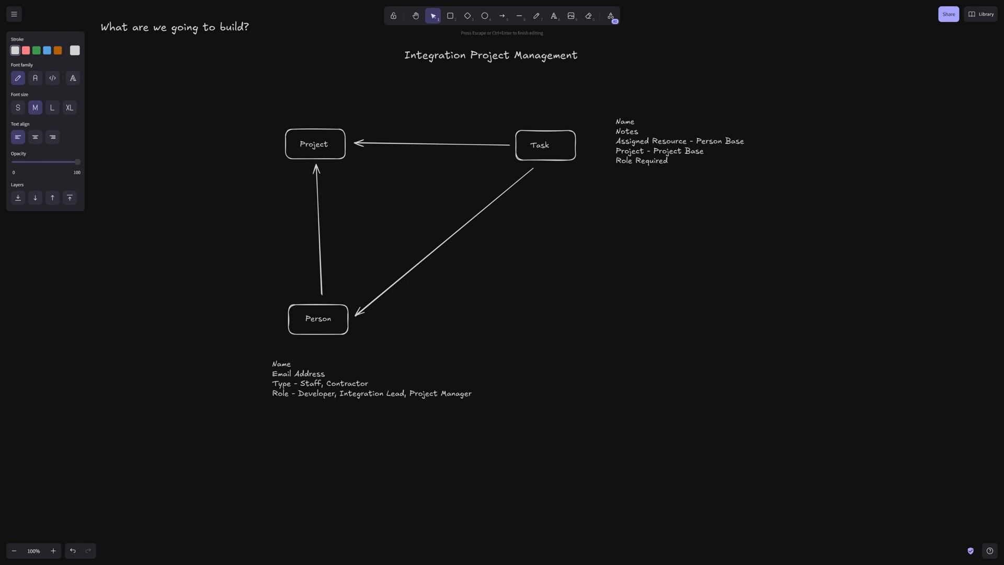
type("Status - Not Started, In Prog, Complete")
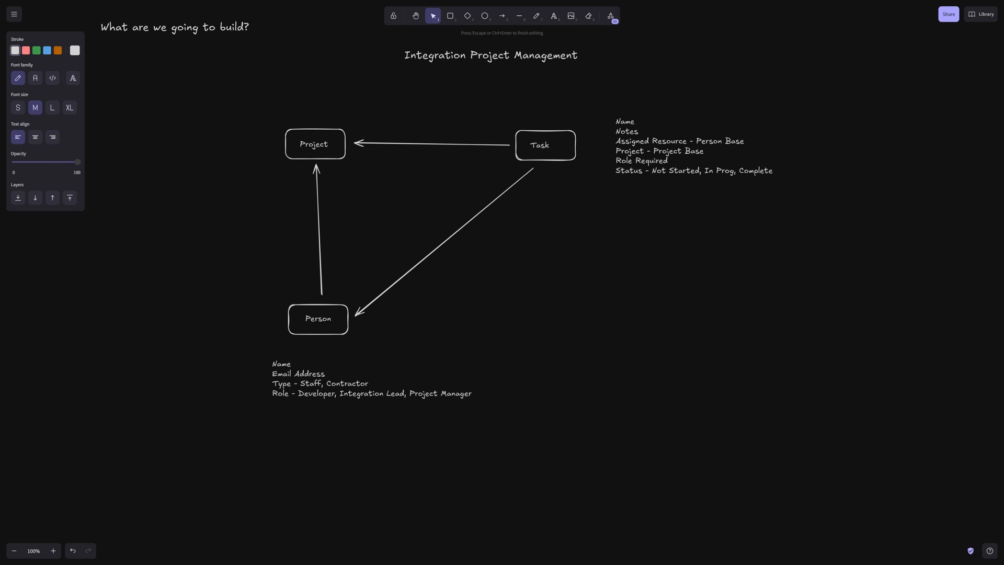
key("Return")
type("Start End")
key("BackSpace")
key("BackSpace")
key("BackSpace")
type("Date End Date")
key("Return")
type("Duration (Calculated)")
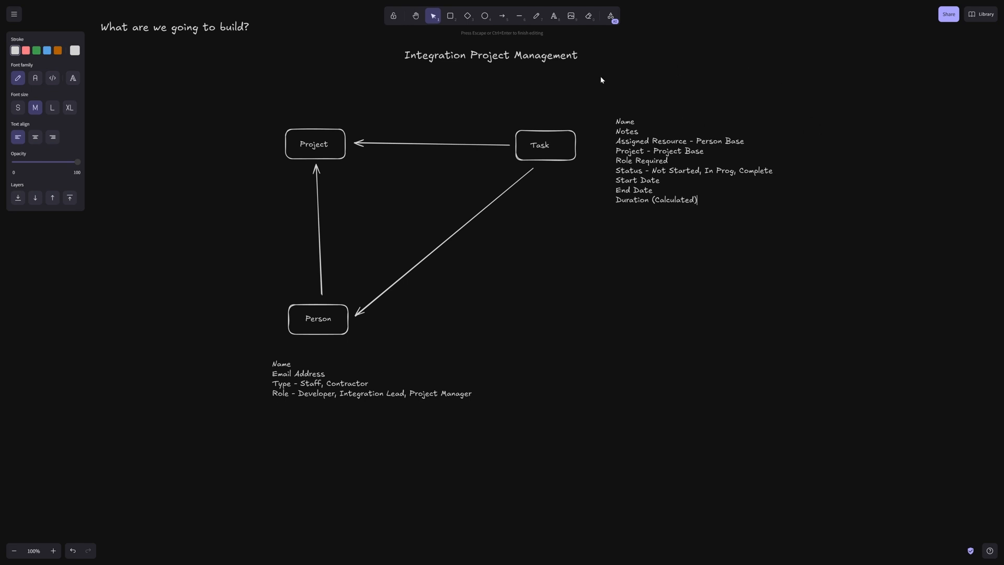
Write a field list above-left of the Project box: Name, Notes, Owner - Person
left_click(622, 244)
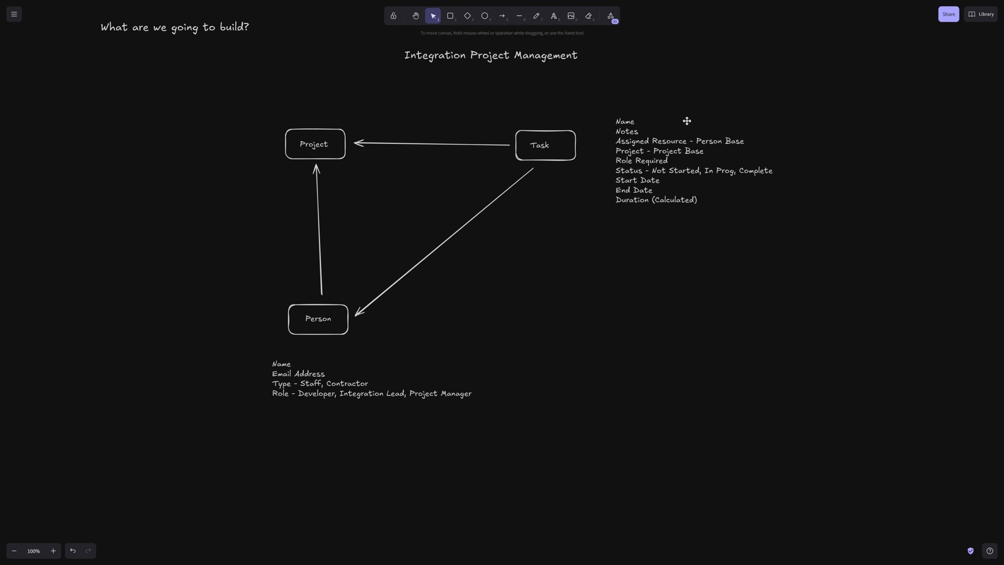
left_click(556, 18)
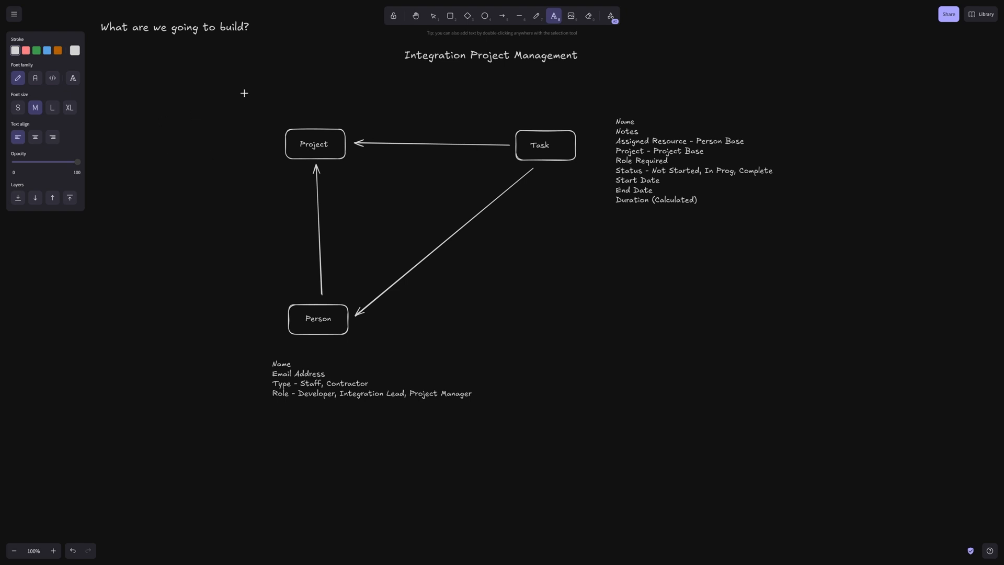
left_click(175, 97)
type("Name")
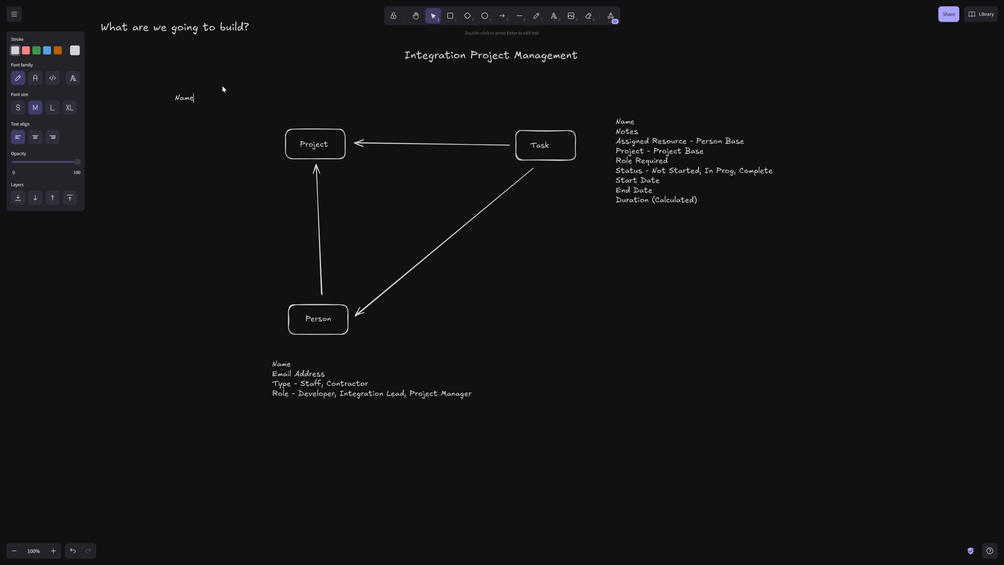
key("Return")
type("Note")
type("Owner")
type(" - Person")
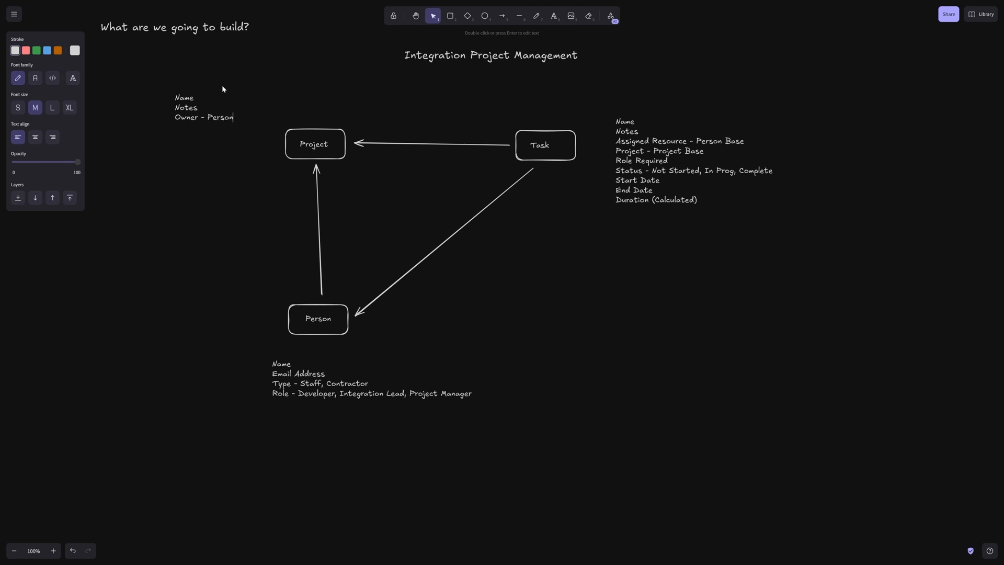
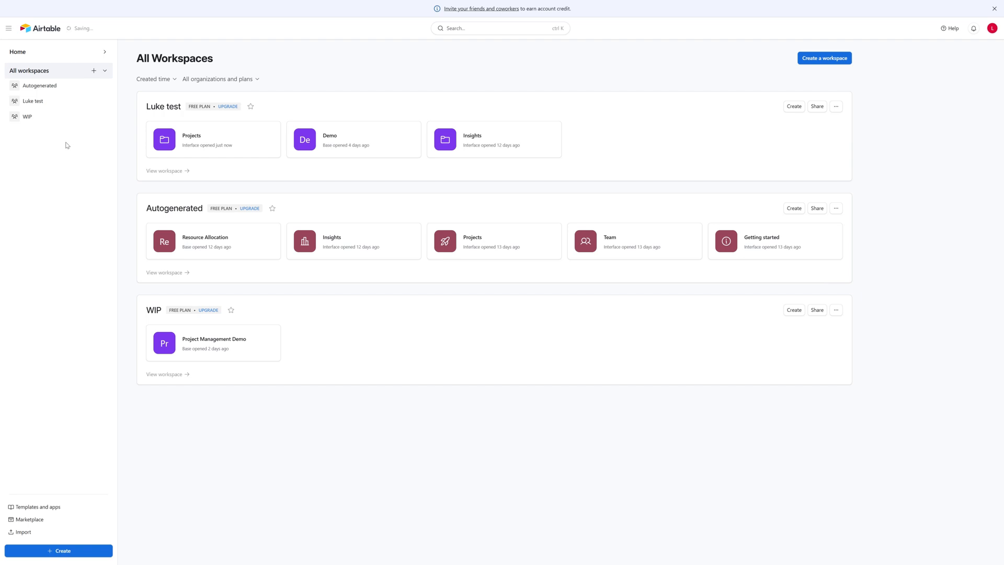
Create a workspace named 'Integration Project Management Solution' and begin a new base in it
left_click(94, 71)
left_click_drag(178, 56, 152, 54)
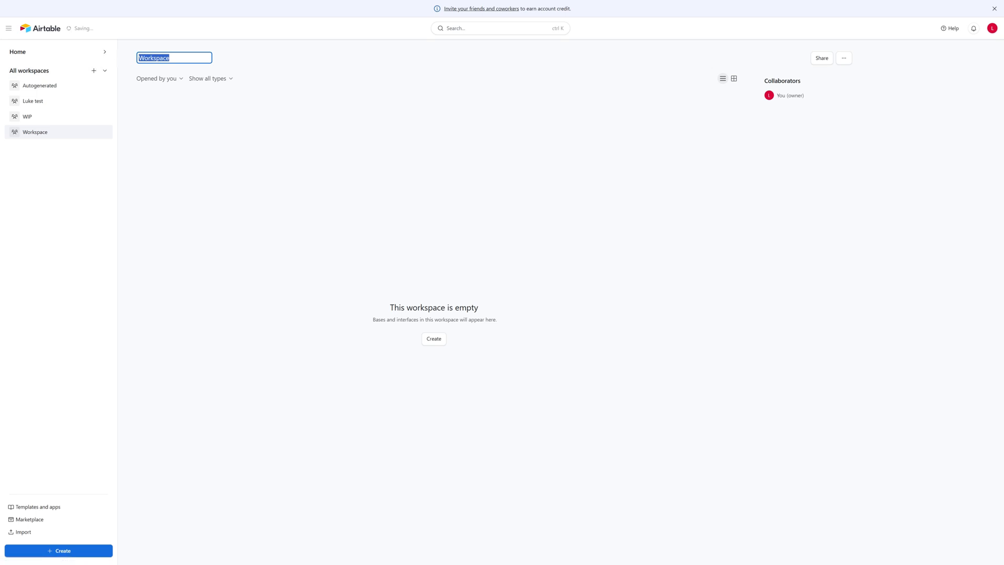
type("Integrati")
type("on ")
type("Pro")
type("jec")
type("t Management")
type(" Solution")
key("Return")
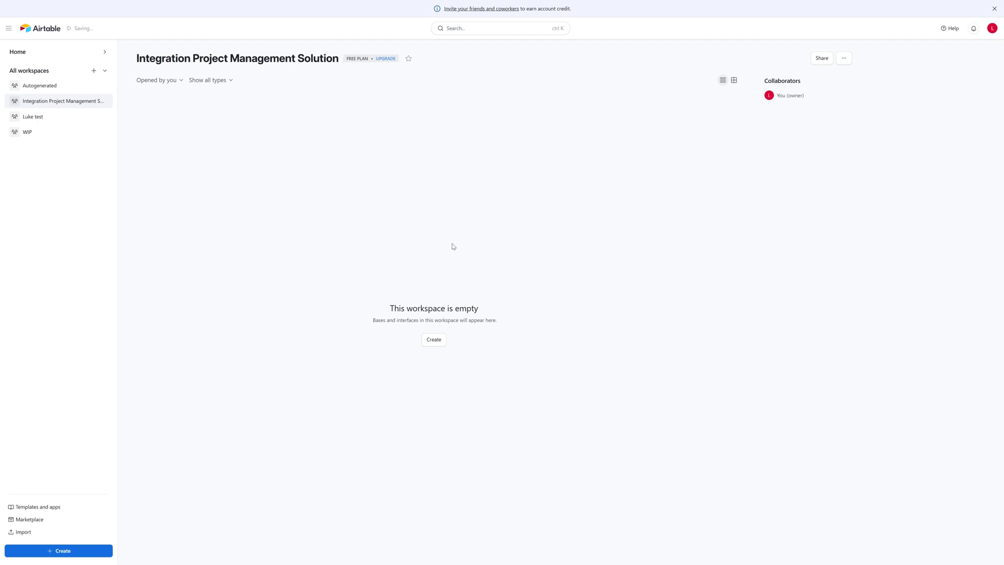
left_click(434, 340)
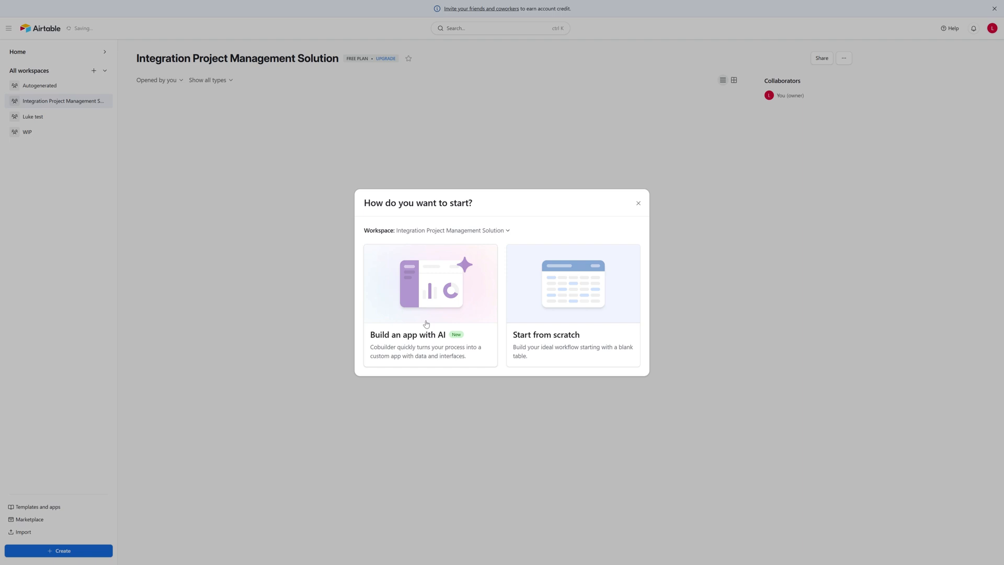
Create a blank 'Untitled Base' from scratch in the new workspace
left_click(577, 298)
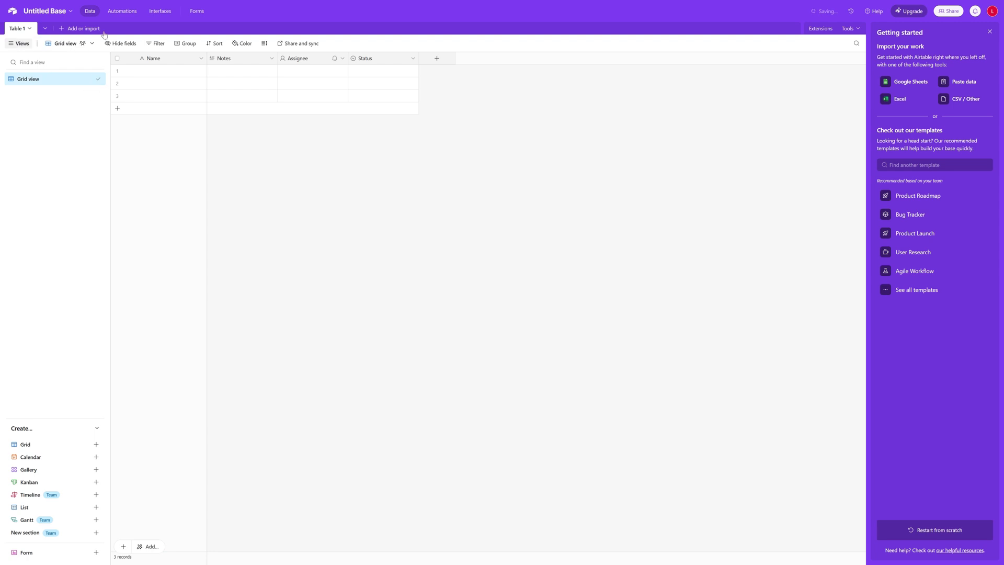
left_click(71, 14)
Rename the base to 'Bases', then reopen it from the workspace home page
key("End")
key("shift+Left")
key("shift+Left")
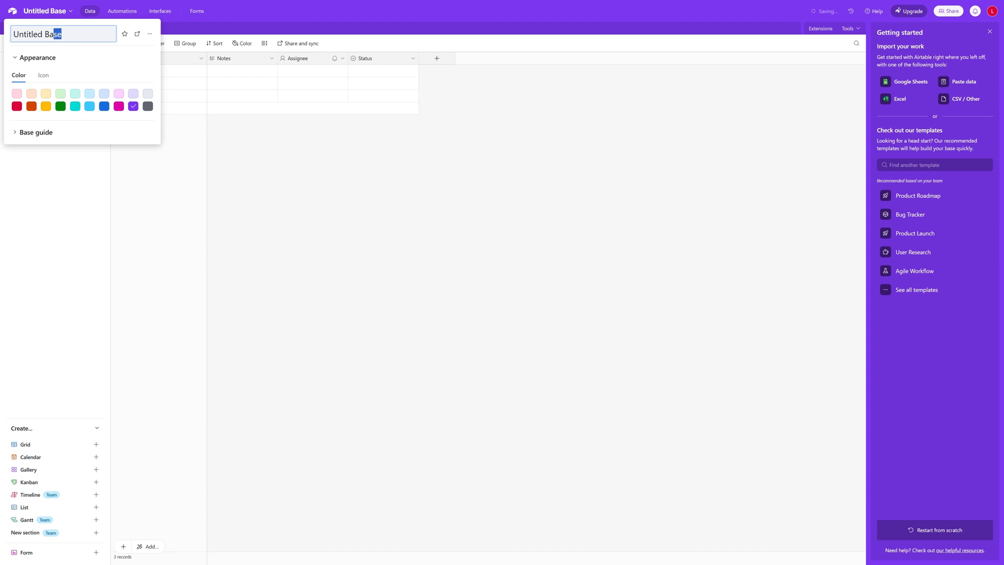
key("shift+Home")
type("Bases")
left_click(304, 172)
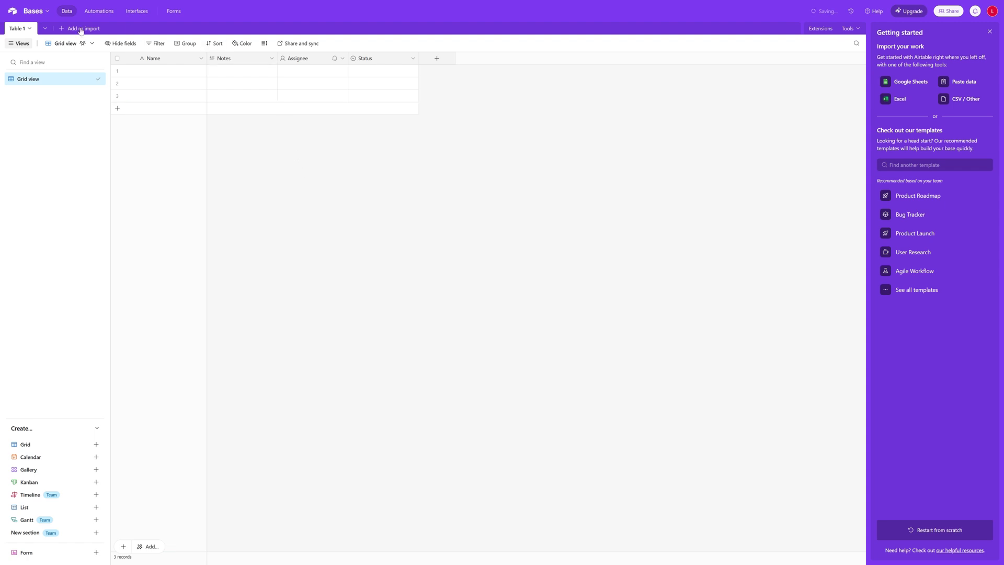
left_click(12, 11)
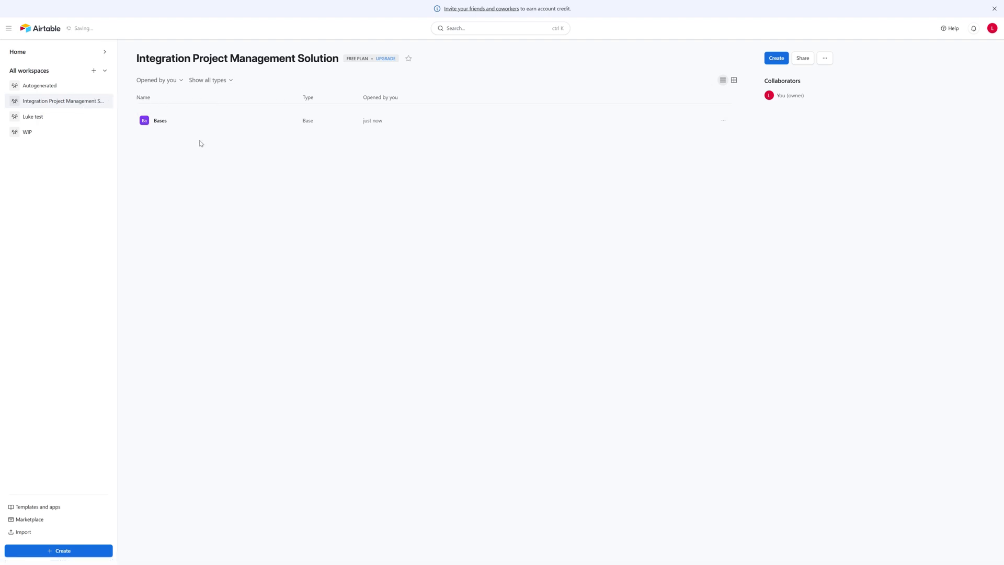
left_click(160, 120)
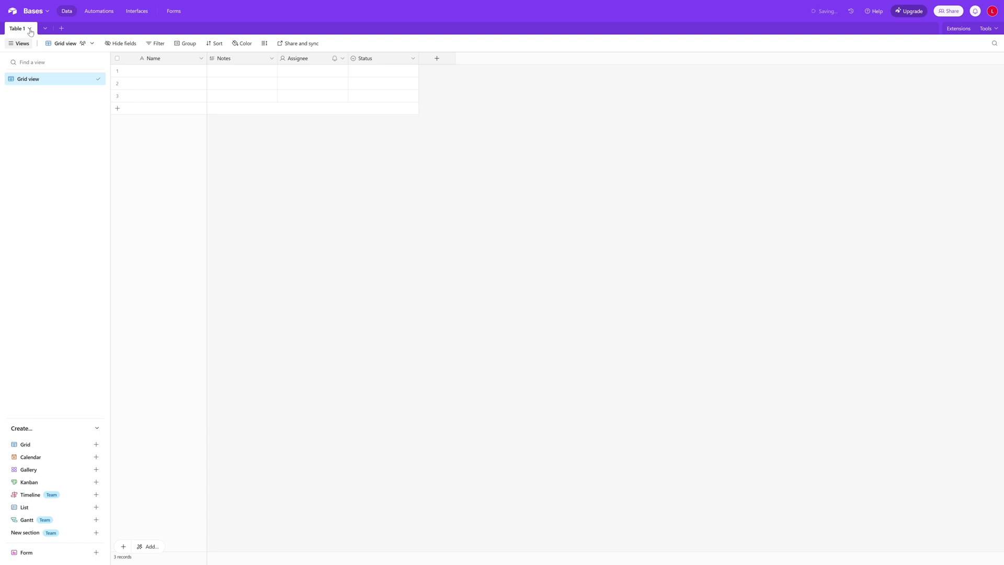
Rename Table 1 to 'Person'
left_click(30, 29)
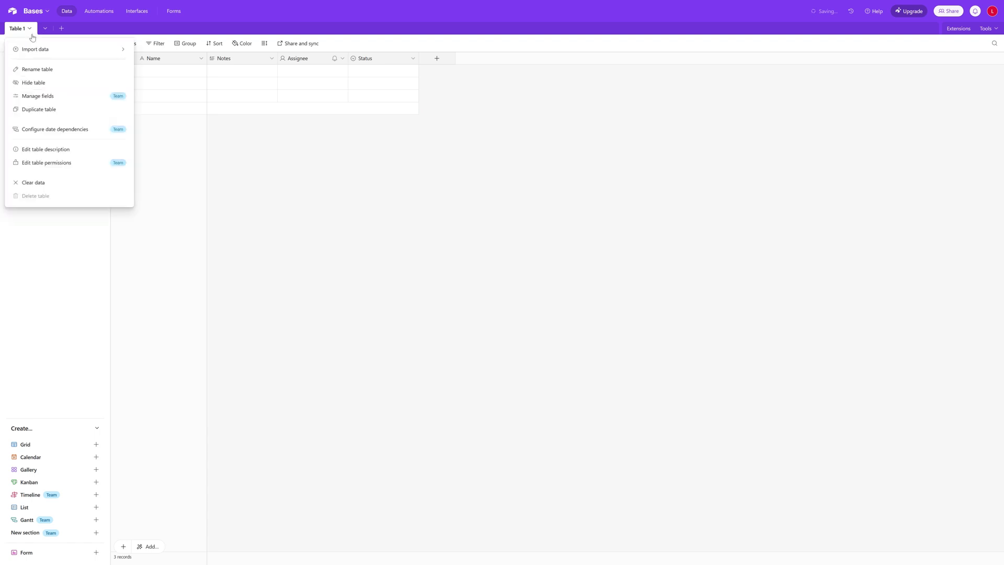
left_click(30, 30)
left_click(30, 31)
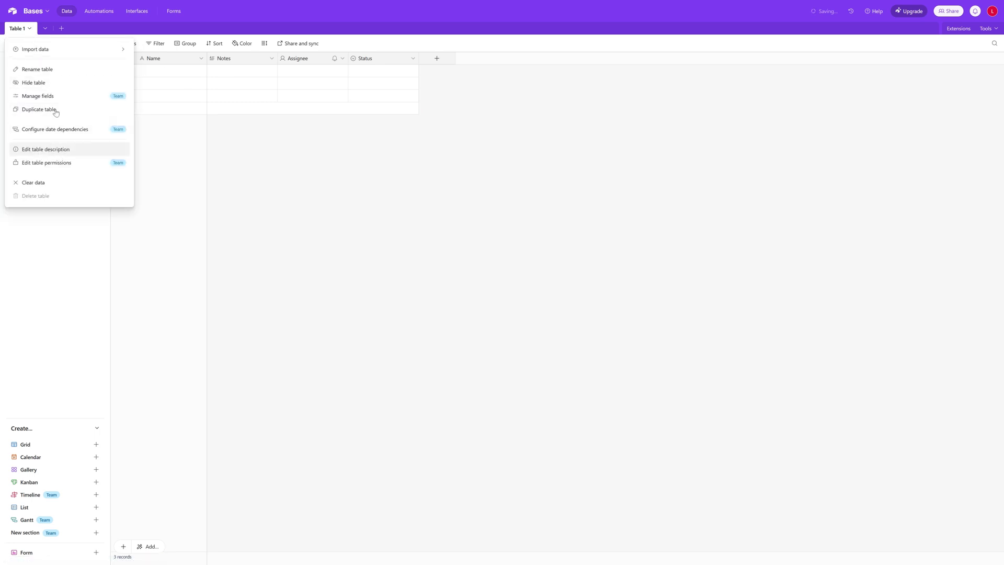
left_click(37, 69)
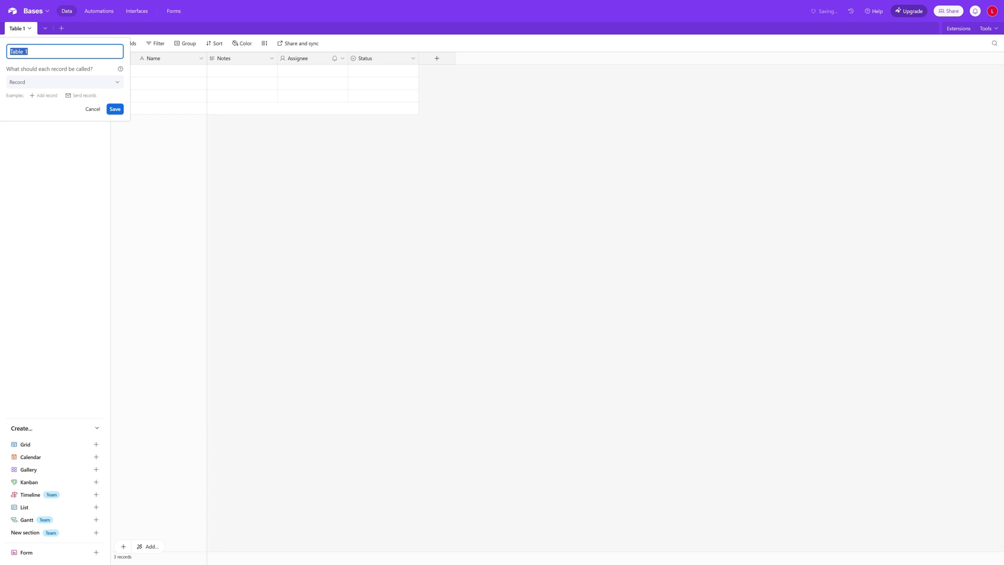
type("Person")
left_click(115, 109)
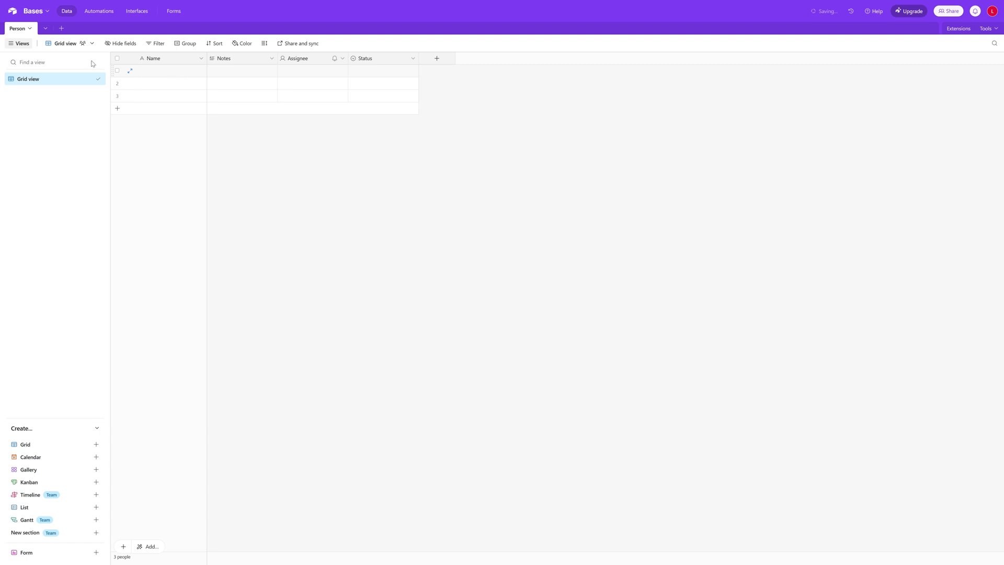
Start editing the first record's Name cell in Person
left_click(165, 74)
key("Return")
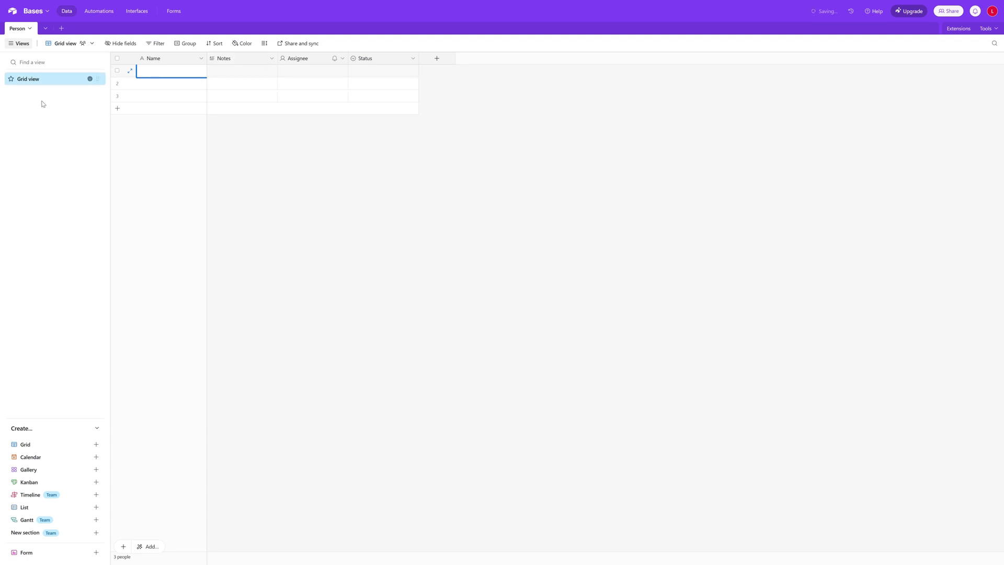
mouse_move(63, 80)
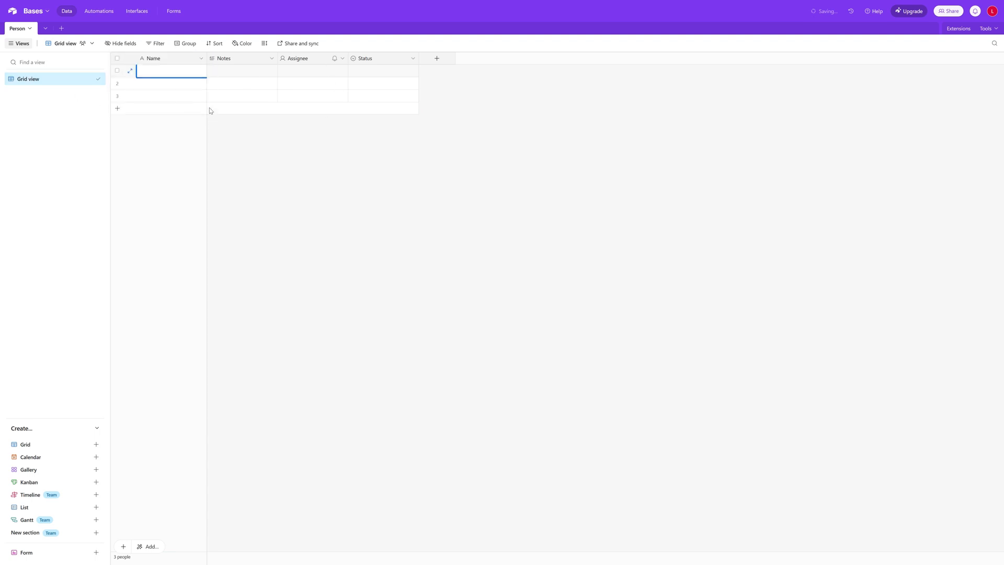
Delete the default Notes, Assignee and Status fields from the Person table
right_click(262, 60)
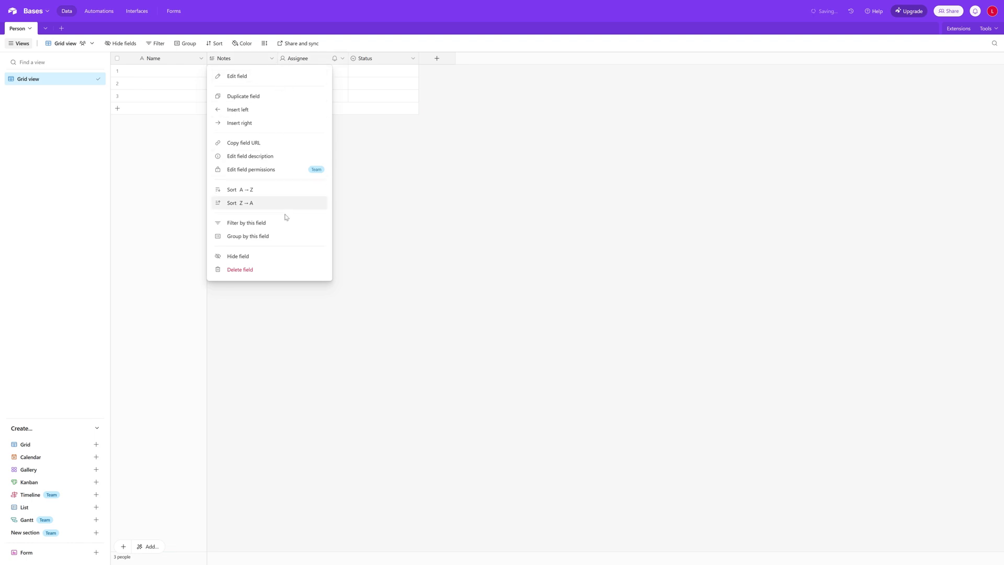
left_click(270, 269)
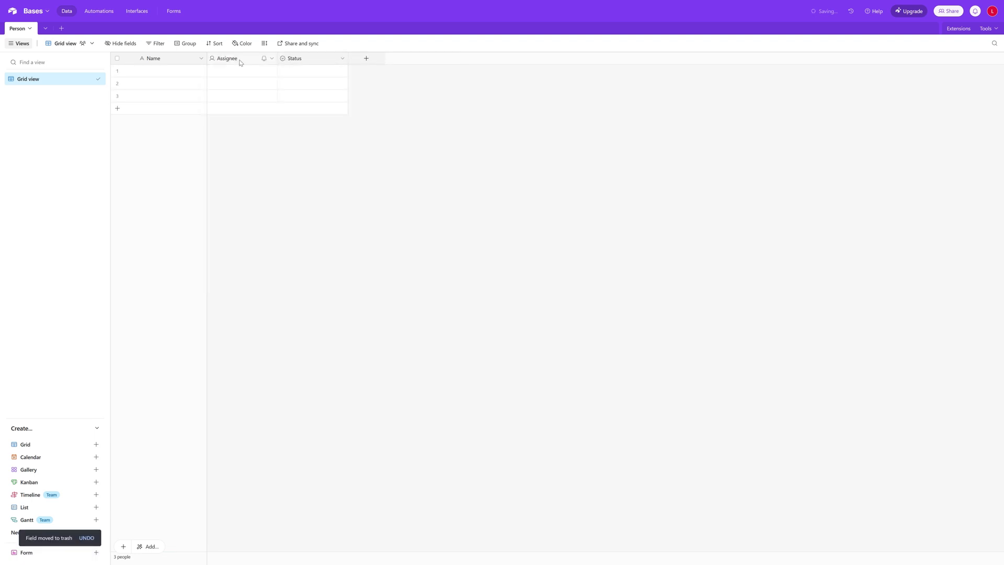
right_click(241, 61)
left_click(266, 272)
right_click(247, 63)
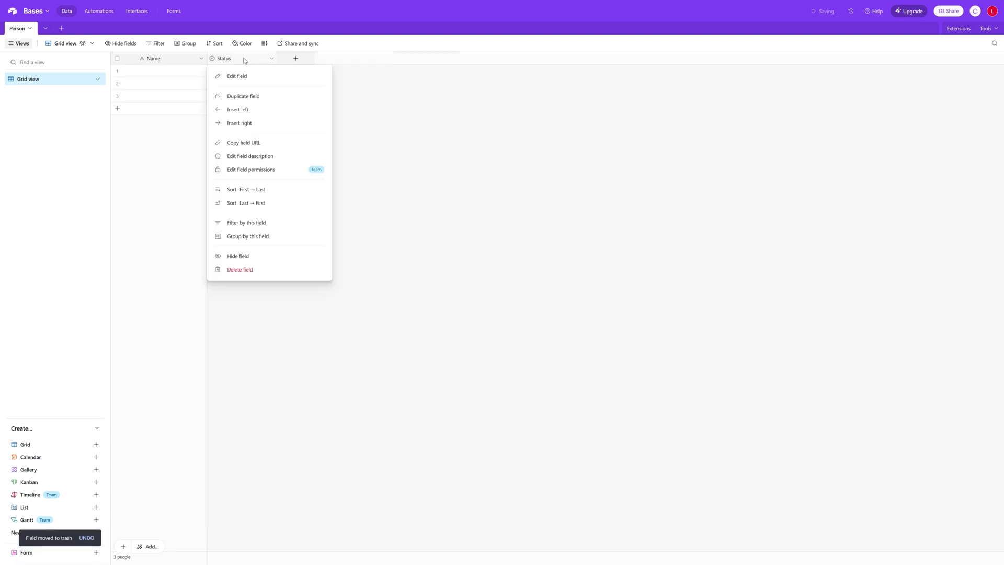
left_click(265, 271)
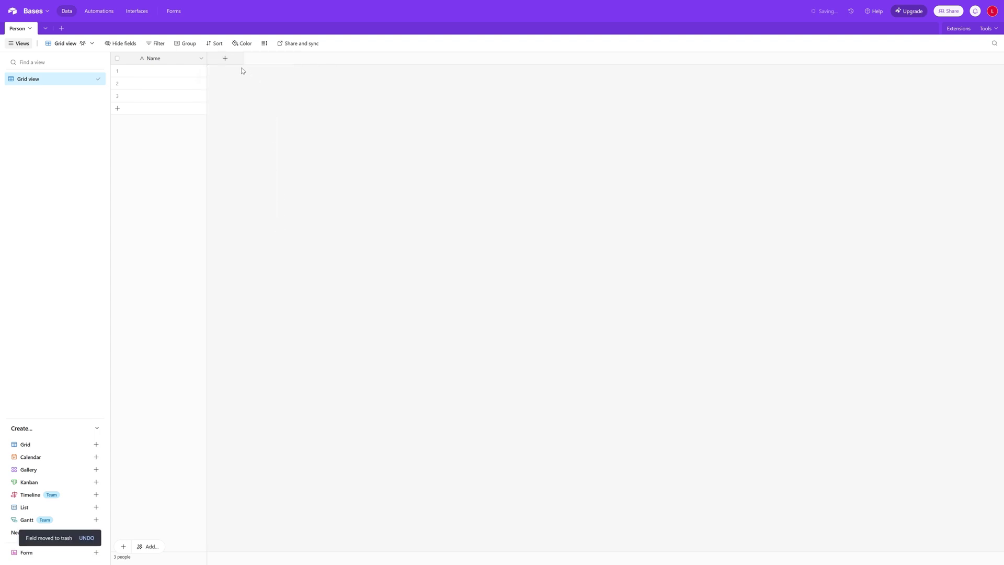
Add a single line text 'Email Address' field and begin a new field named 'Type'
left_click(226, 59)
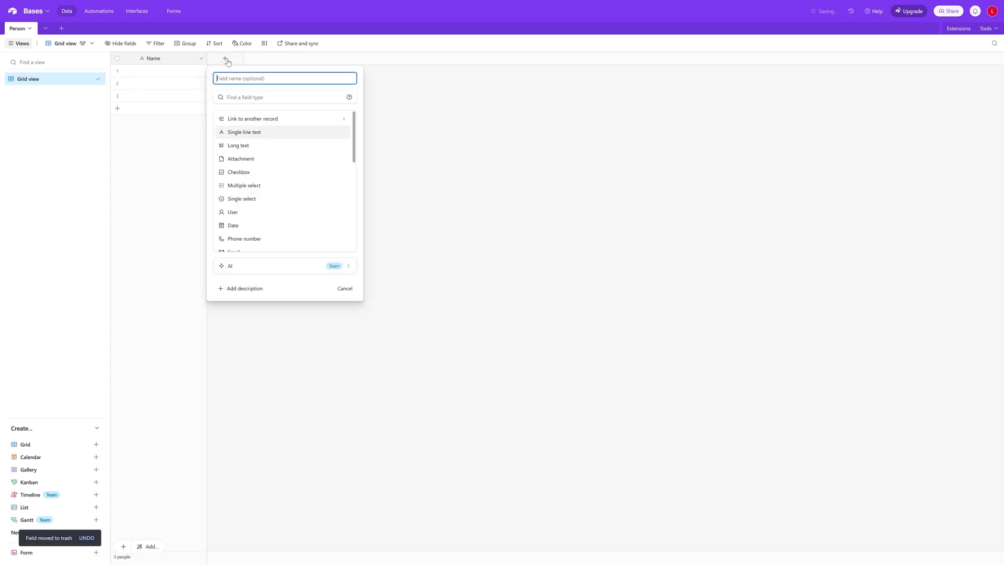
type("Email Address")
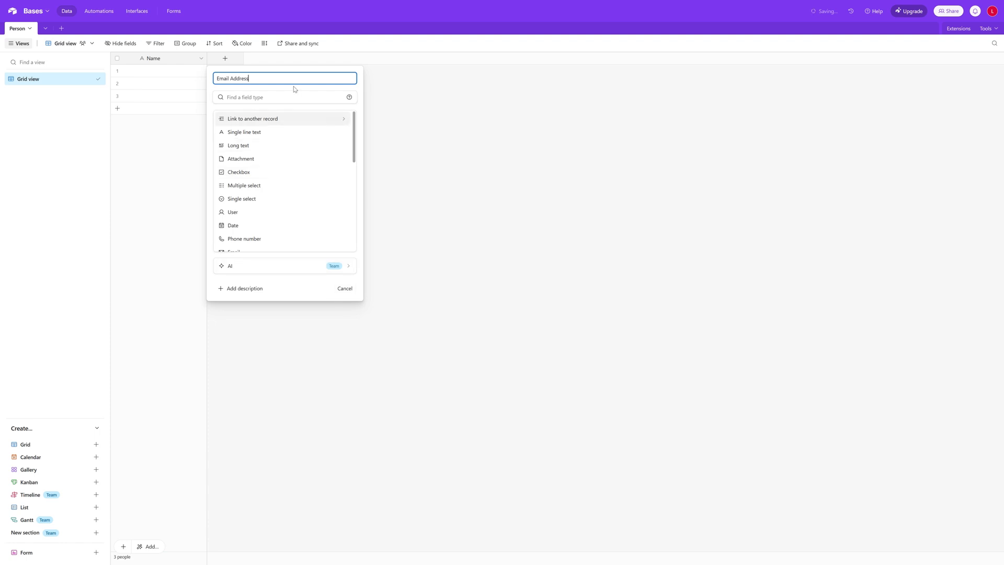
left_click(273, 135)
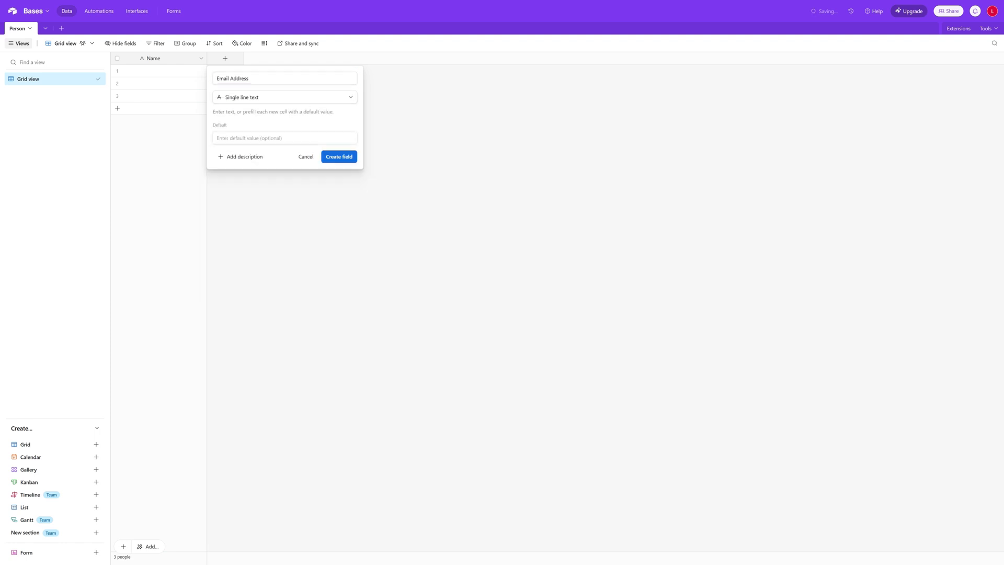
left_click(349, 159)
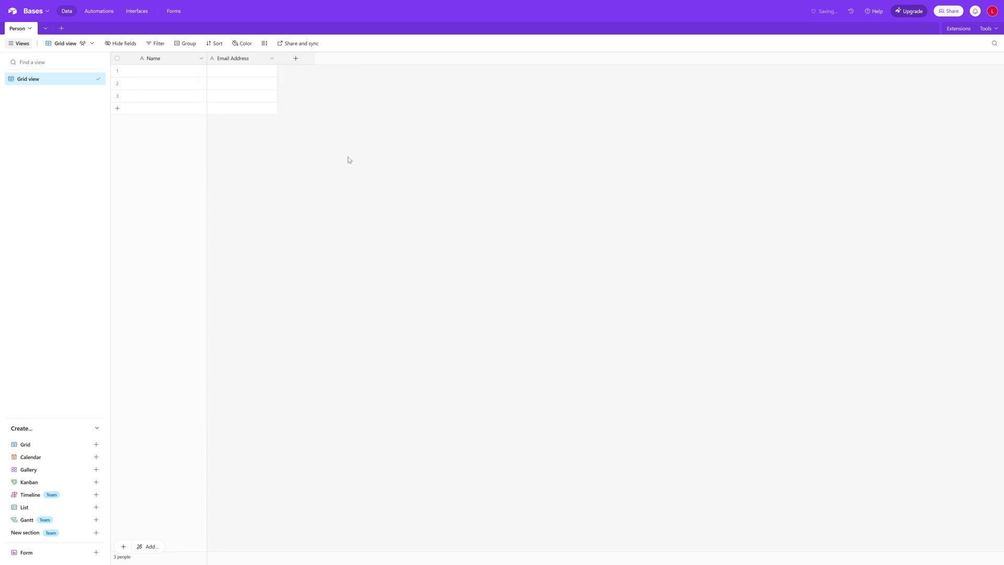
left_click(296, 59)
type("Type")
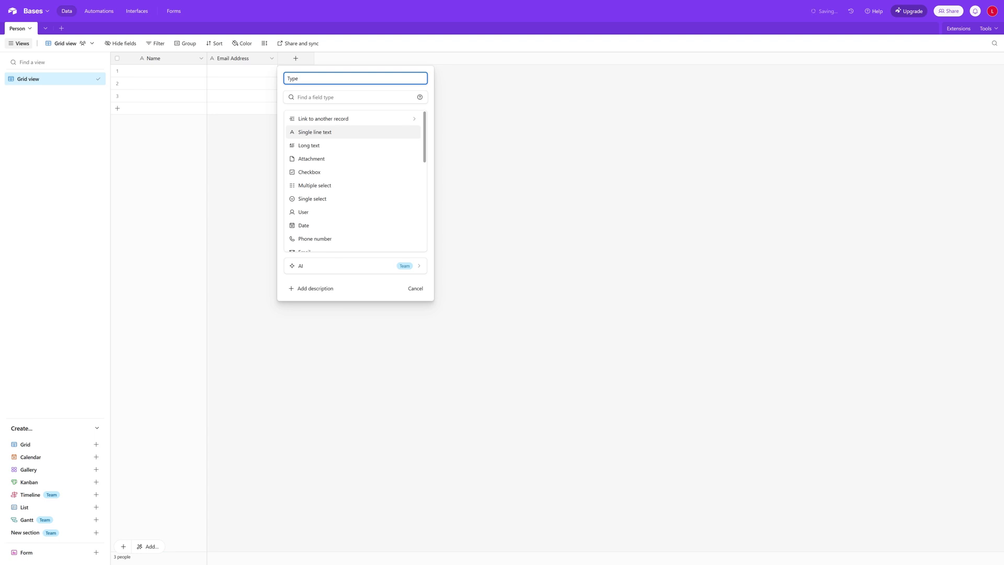
Make Type a single-select field with the choices Staff and Contractor
left_click(363, 200)
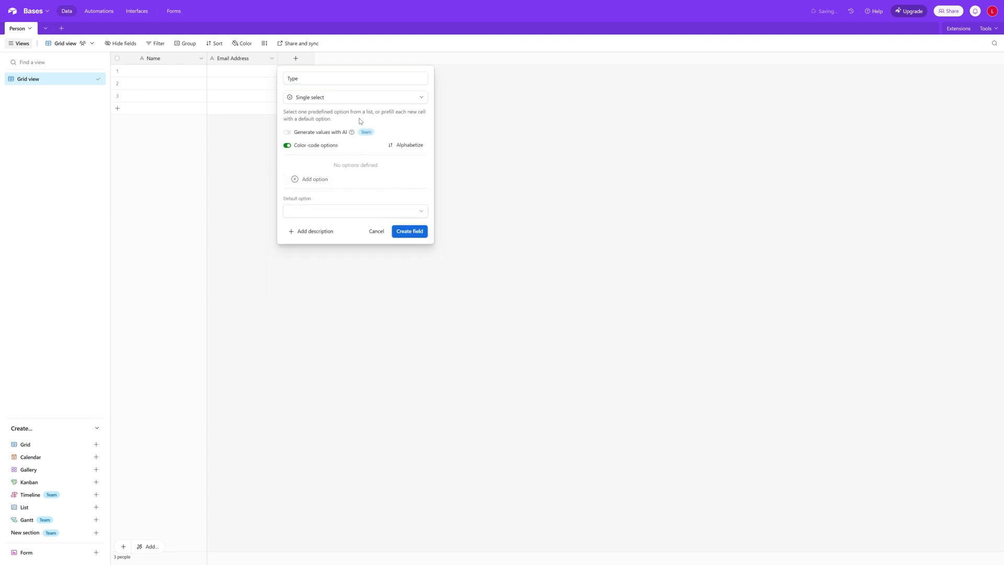
left_click(315, 181)
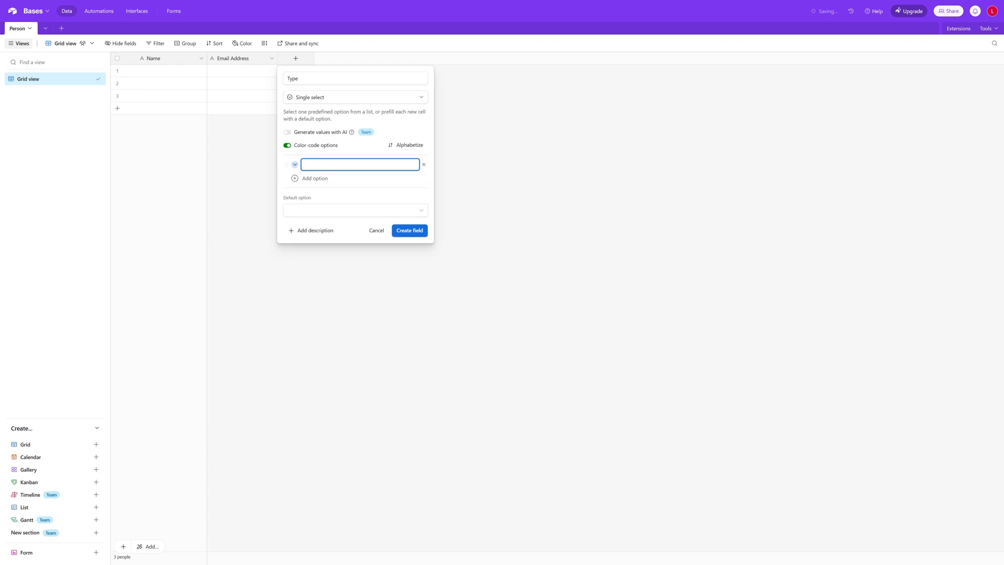
type("Staff")
left_click(340, 178)
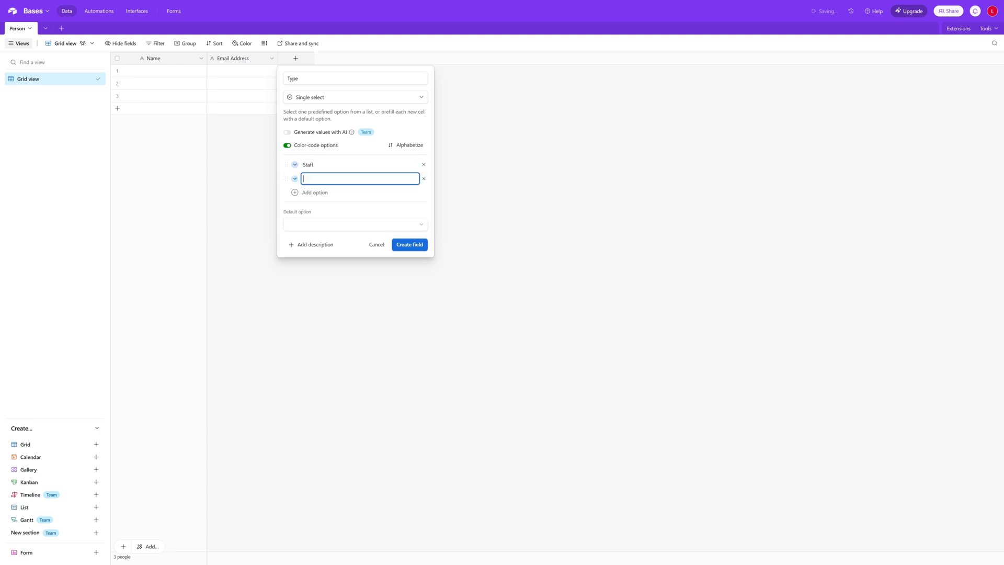
type("Contractor")
left_click(286, 146)
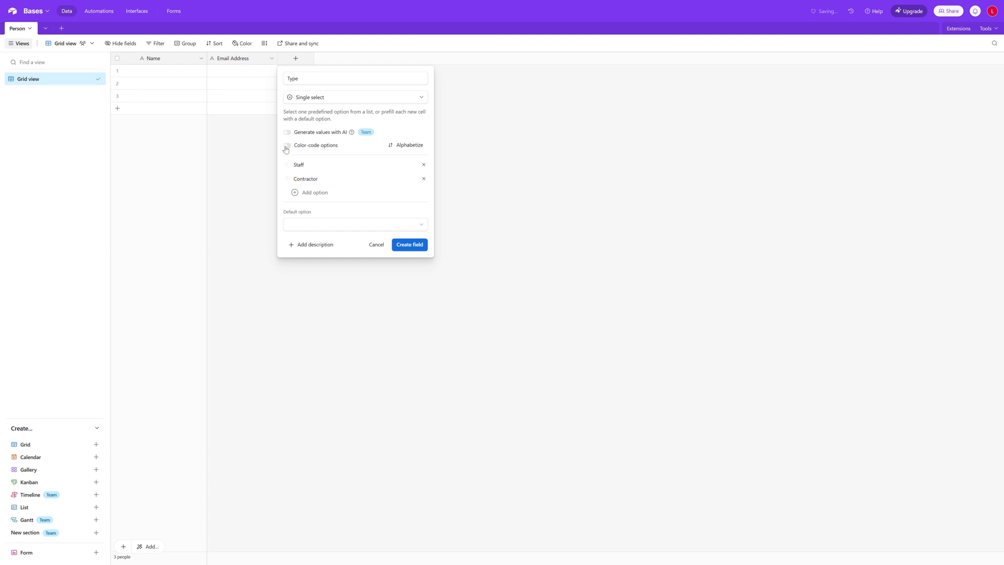
left_click(287, 147)
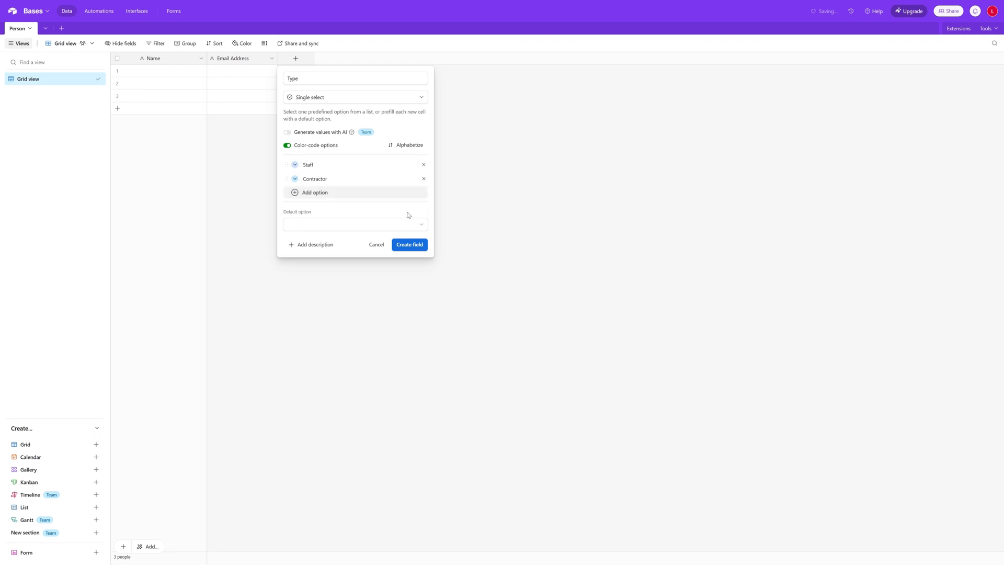
left_click(418, 246)
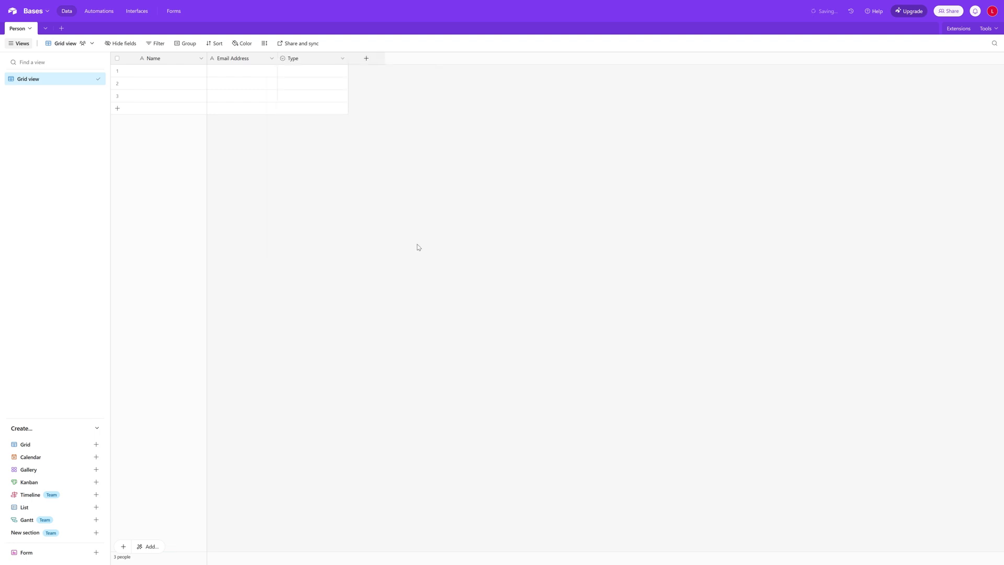
Check the Type choices in the first record's cell, then close the list
left_click(298, 73)
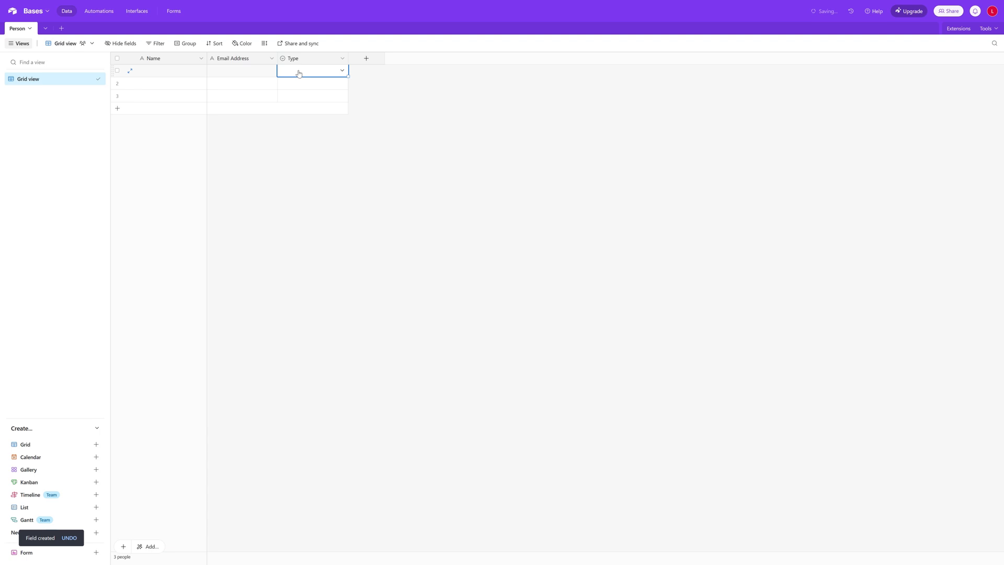
left_click(341, 73)
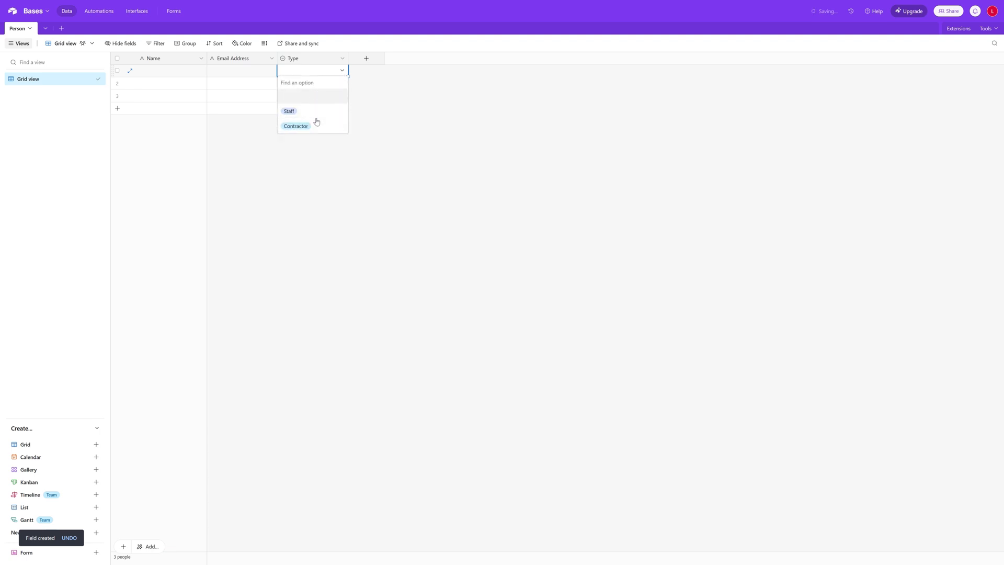
left_click(373, 53)
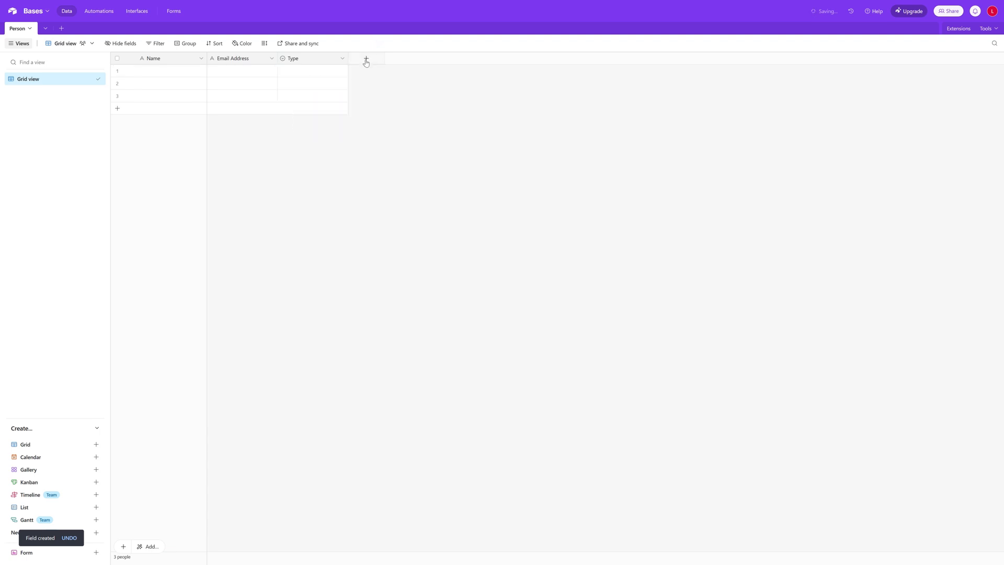
Create a single-select 'Role' field with Developer, Integration Lead and Project Manager choices
left_click(365, 61)
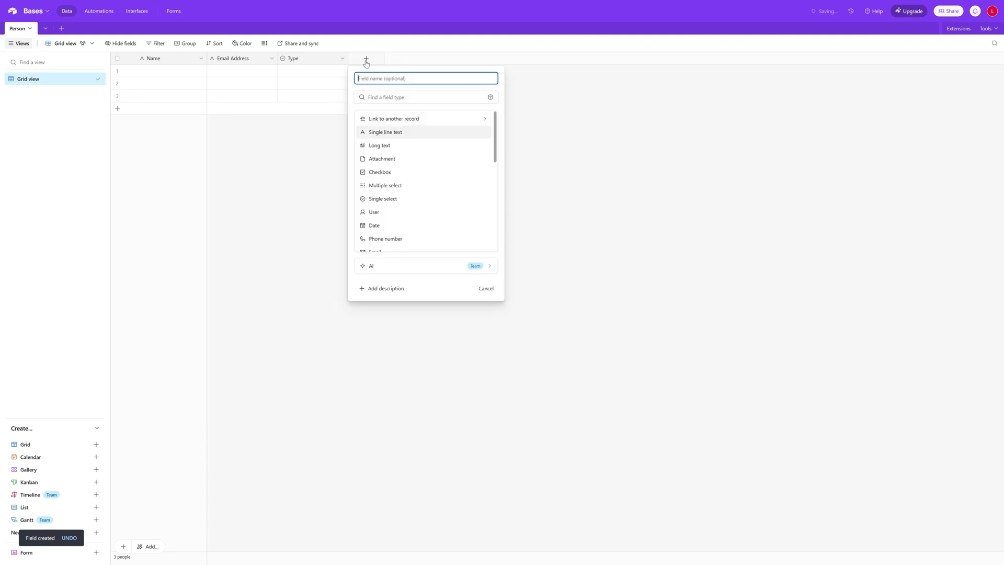
type("Role")
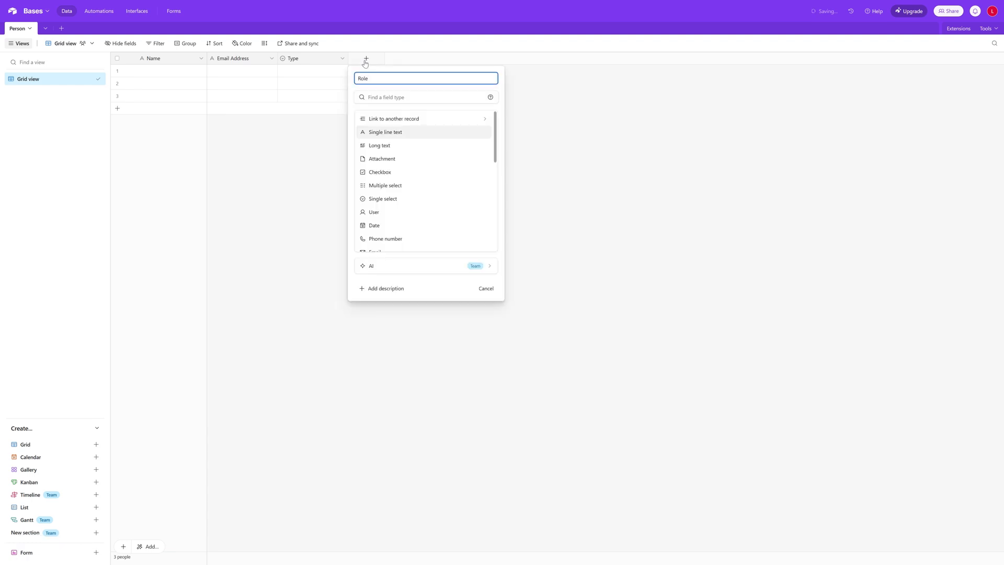
left_click(413, 202)
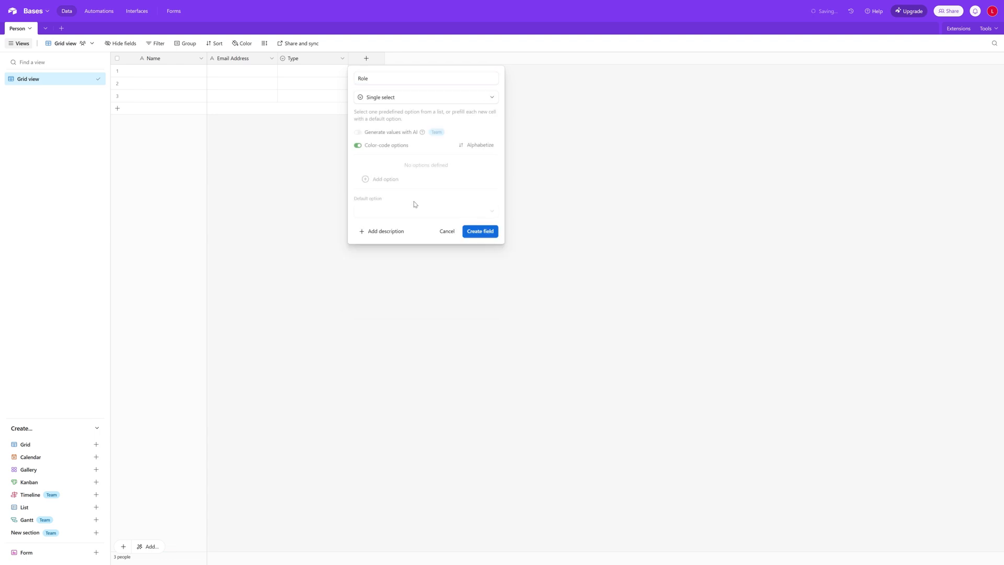
left_click(391, 187)
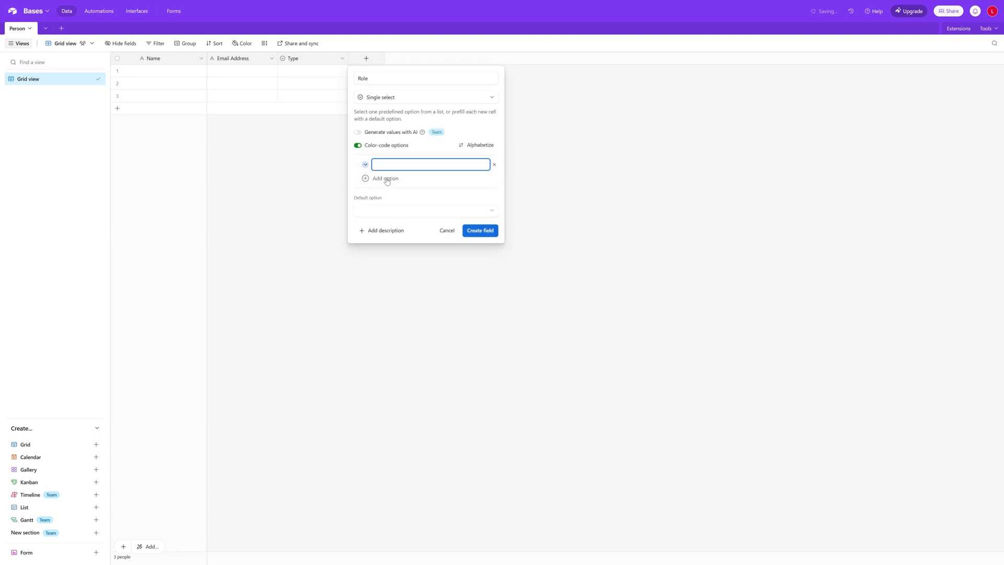
type("Developer")
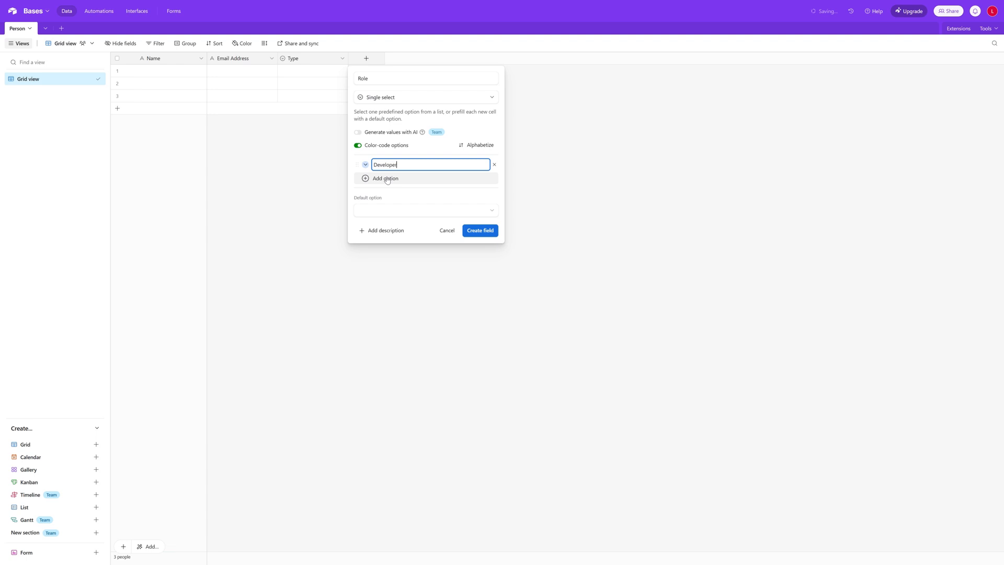
left_click(387, 179)
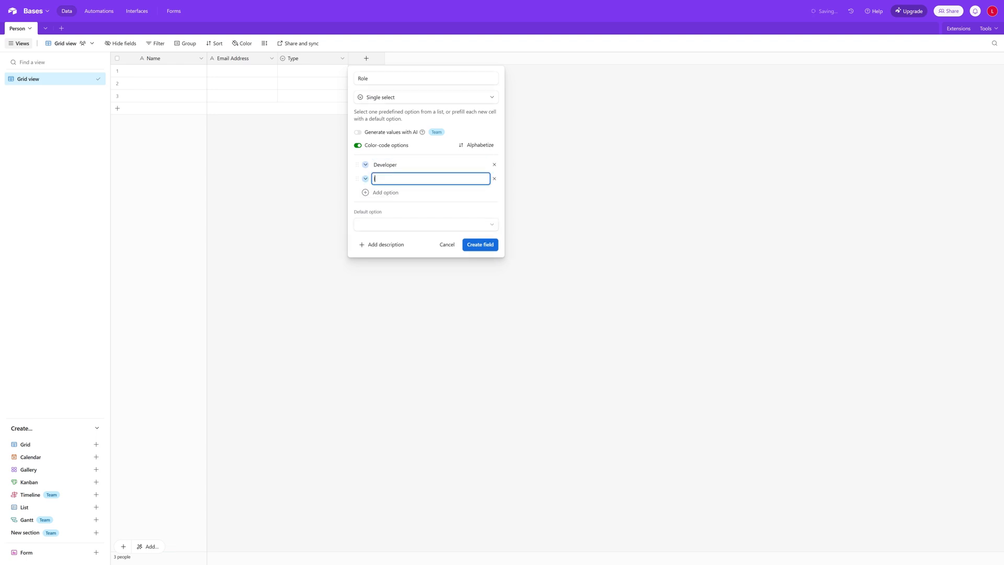
type("Integration Lead")
left_click(385, 192)
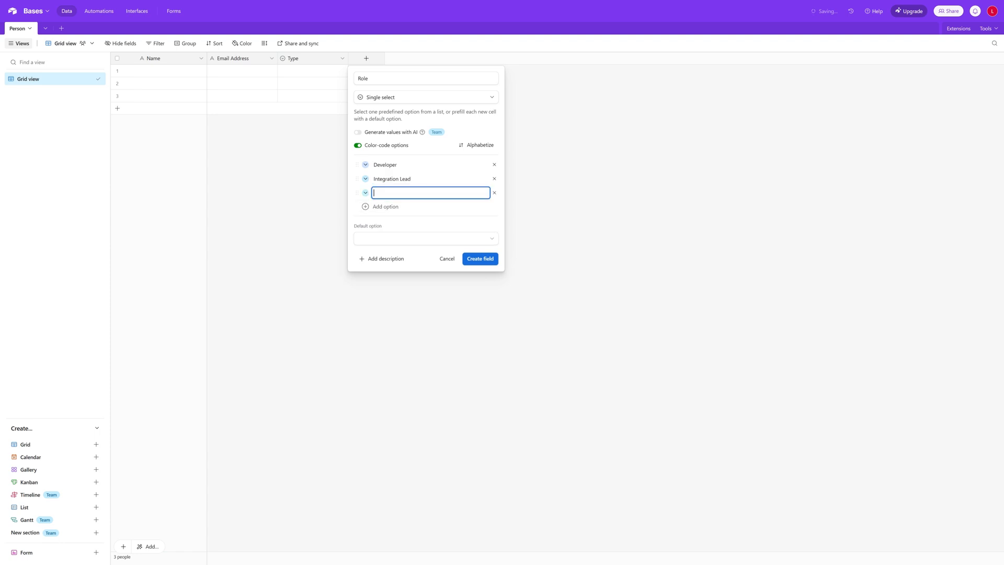
type("Project Manager")
left_click(482, 263)
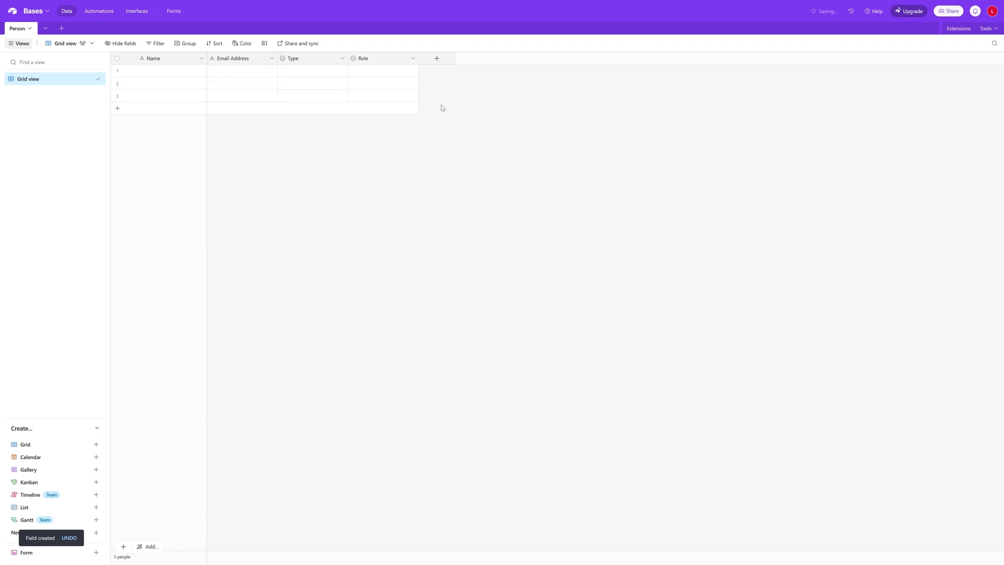
left_click(437, 58)
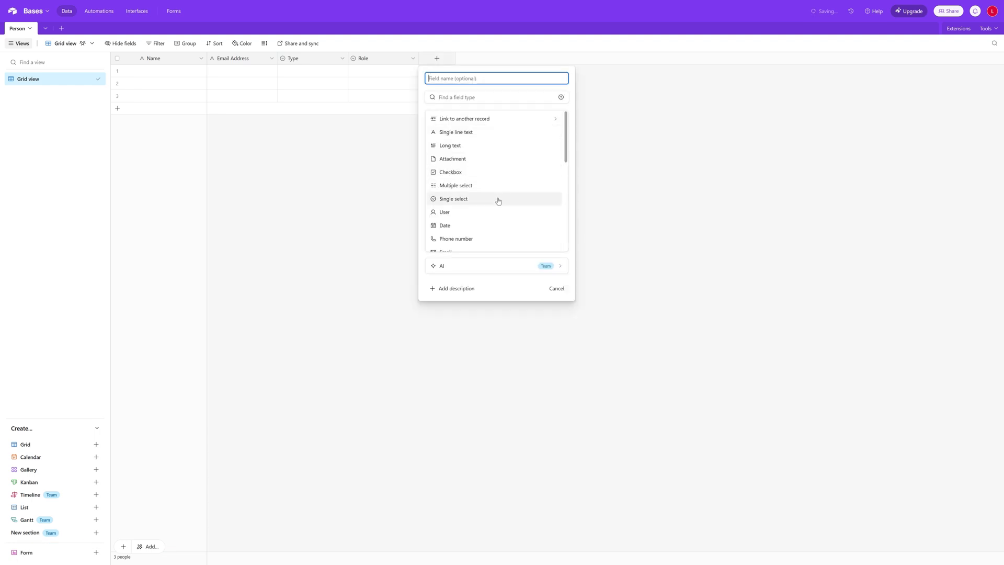
Cancel the new-field dialog and bring up the add-table menu
scroll(484, 168, "down", 5)
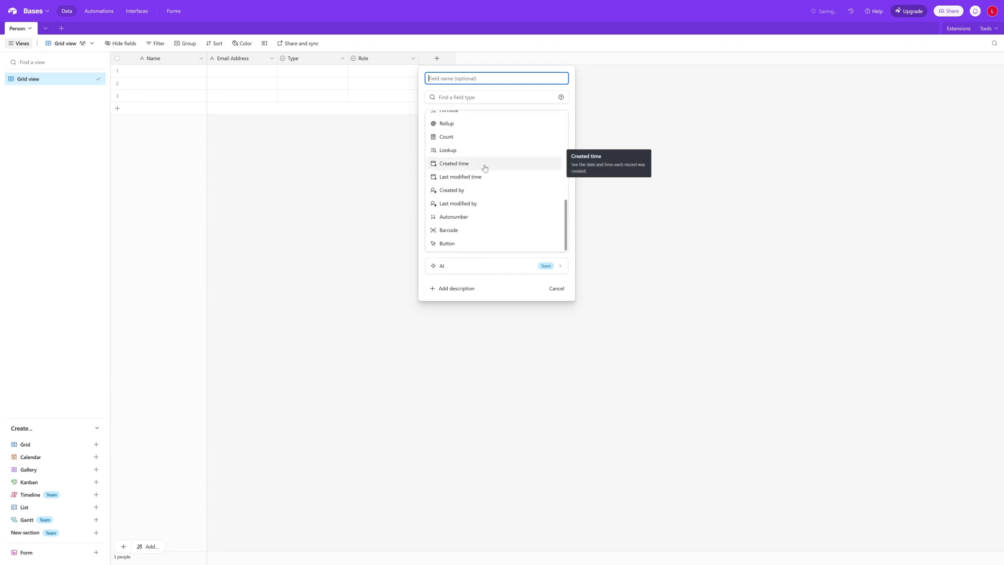
left_click(357, 196)
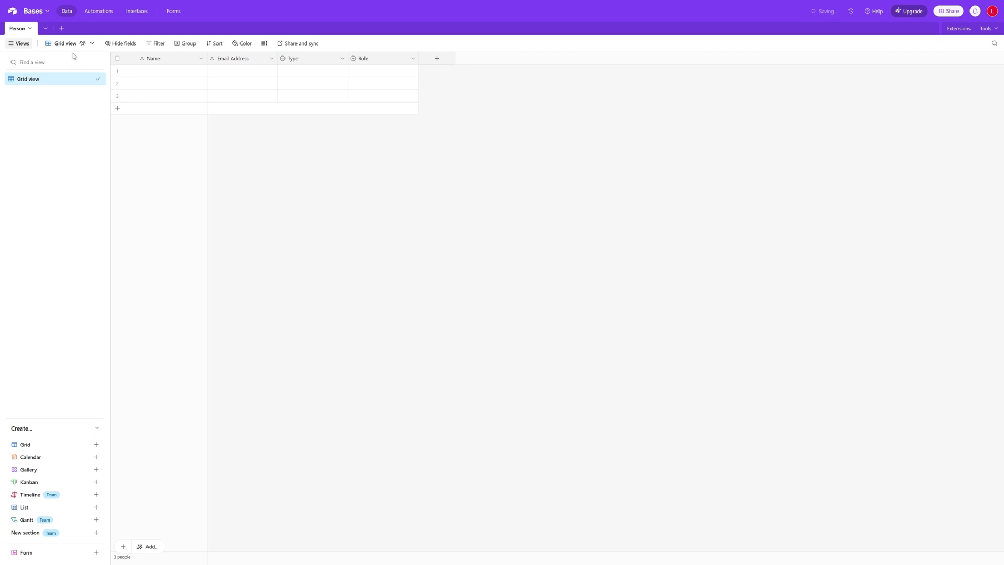
left_click(61, 29)
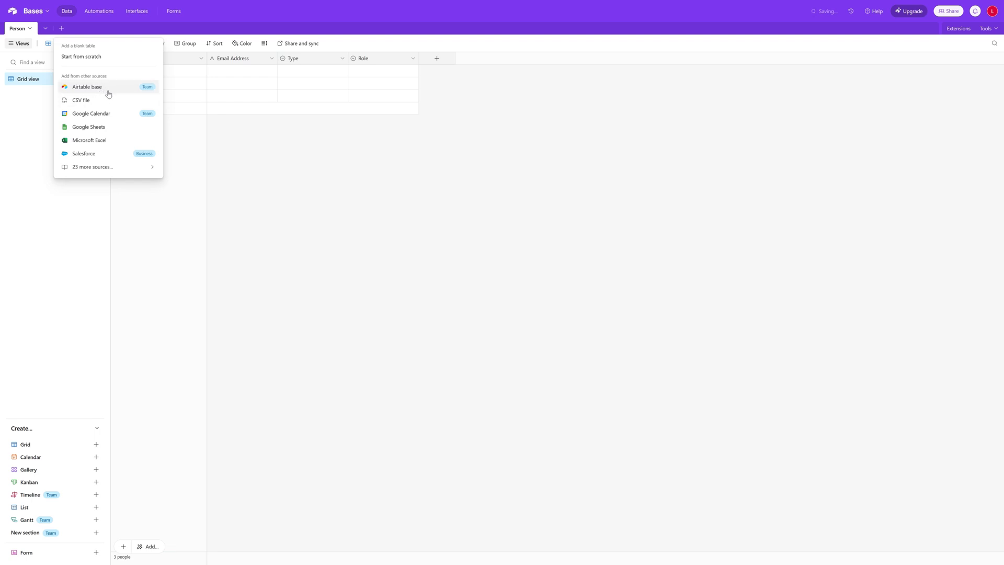
Create a blank table from scratch named 'Project'
left_click(87, 62)
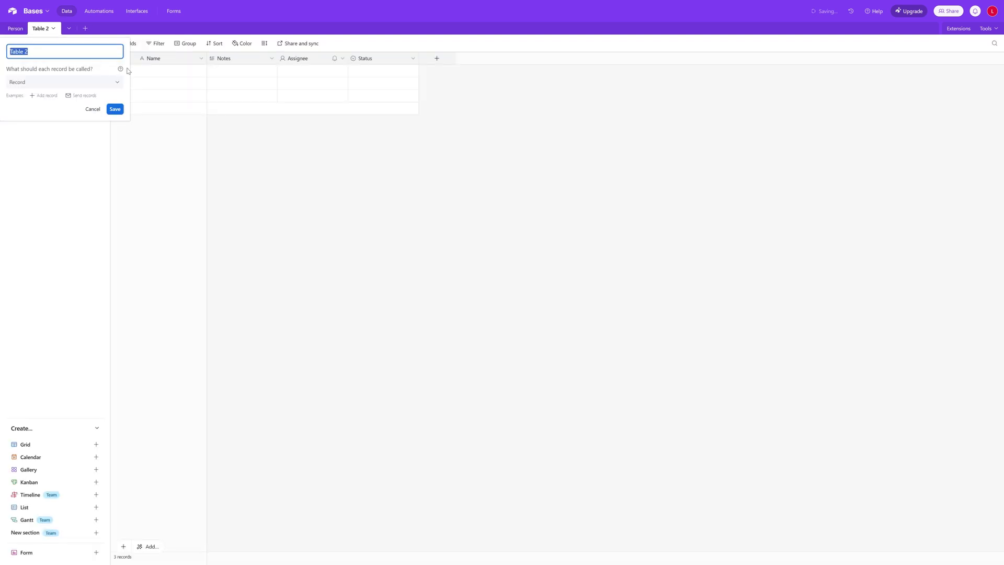
type("Project")
left_click(119, 109)
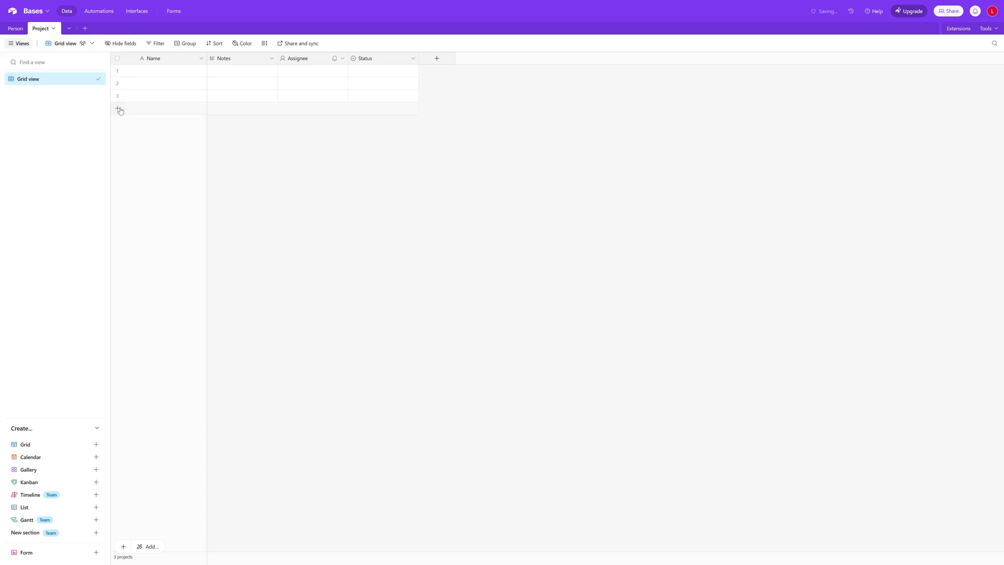
Select the Project table's Notes, Assignee and Status columns and open their actions menu
left_click(154, 73)
key("Return")
left_click(246, 59)
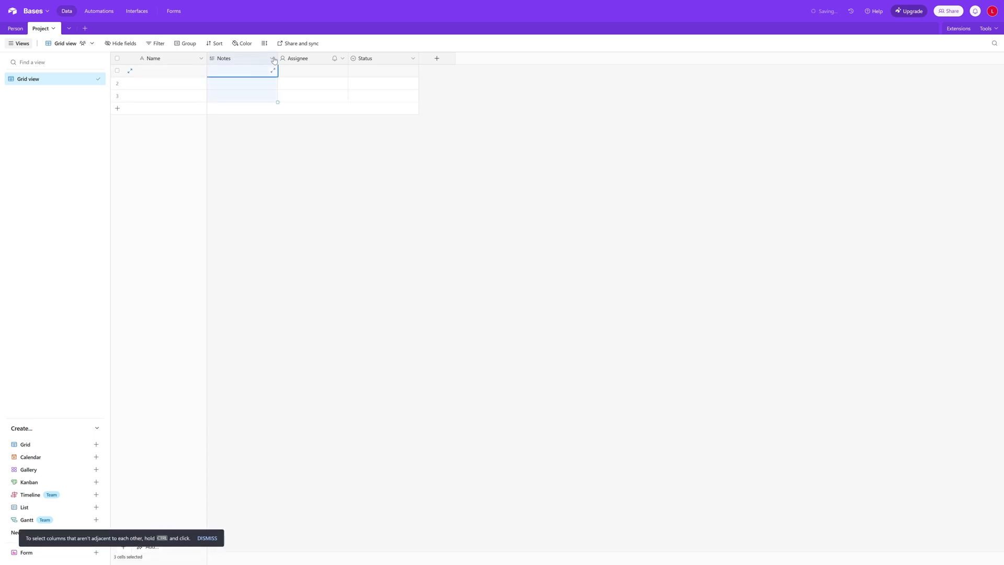
left_click(311, 61, "shift")
left_click(397, 61, "shift")
right_click(396, 61)
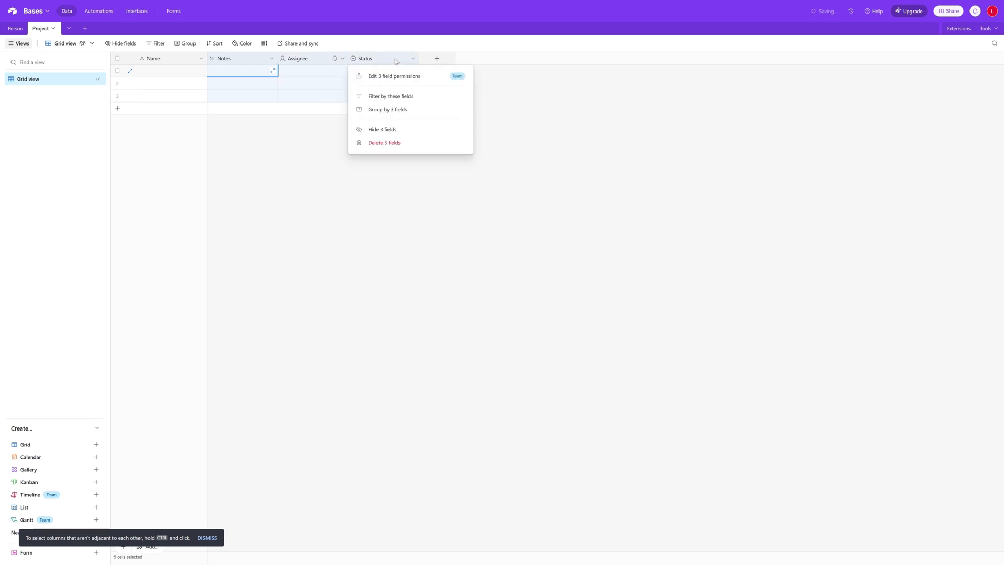
Delete the three default fields and add a long text 'Notes' field to Project
left_click(384, 147)
left_click(225, 59)
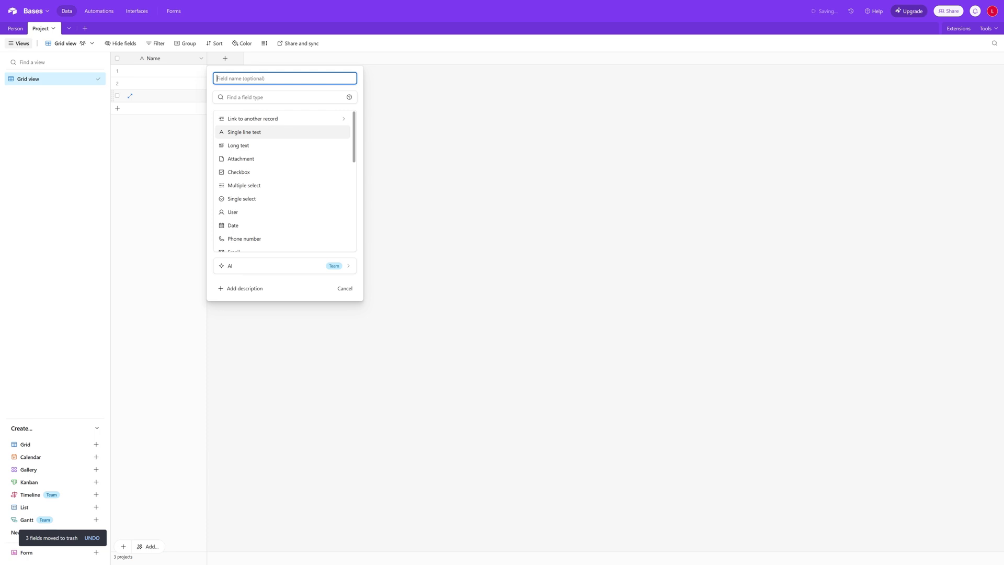
type("Notes")
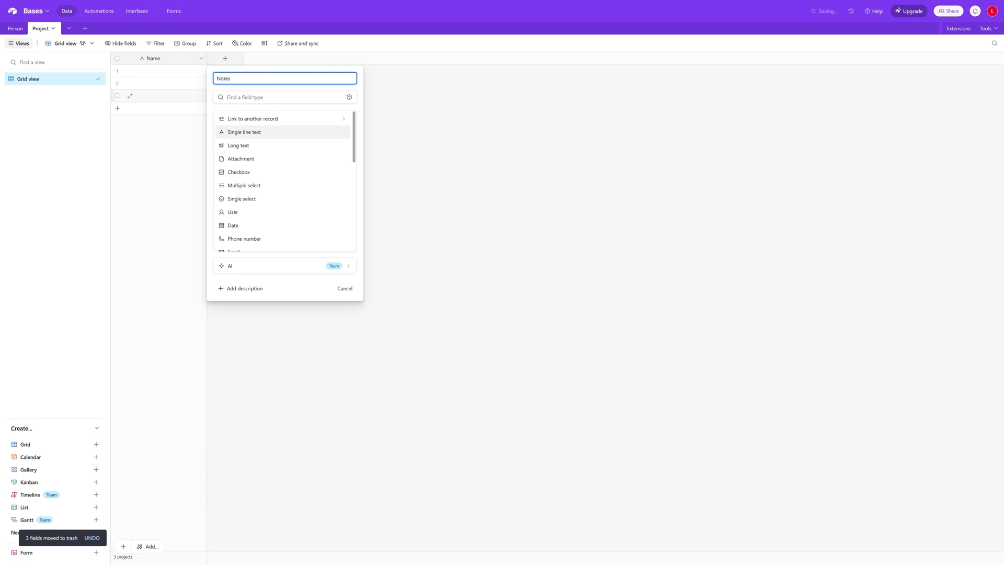
left_click(271, 150)
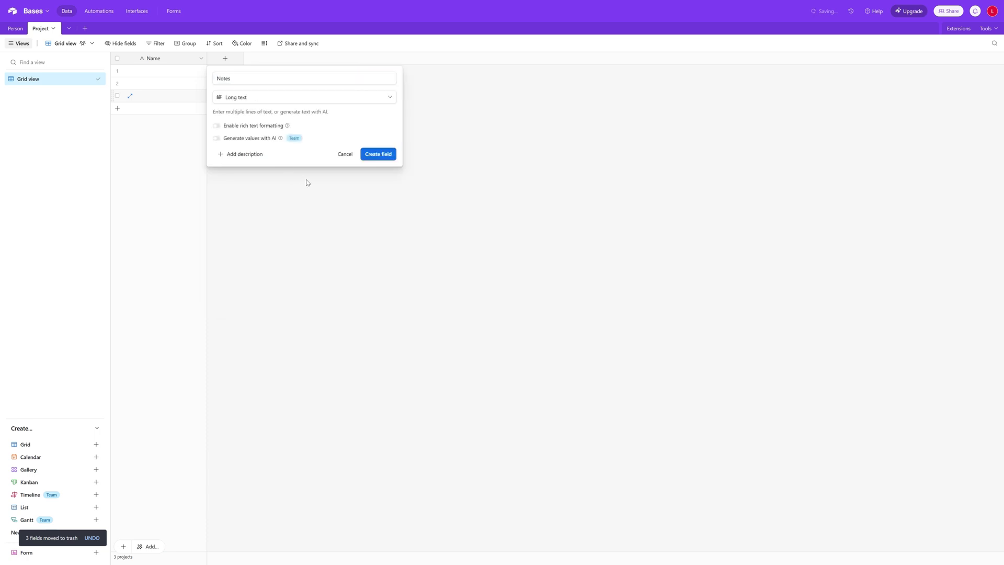
left_click(387, 157)
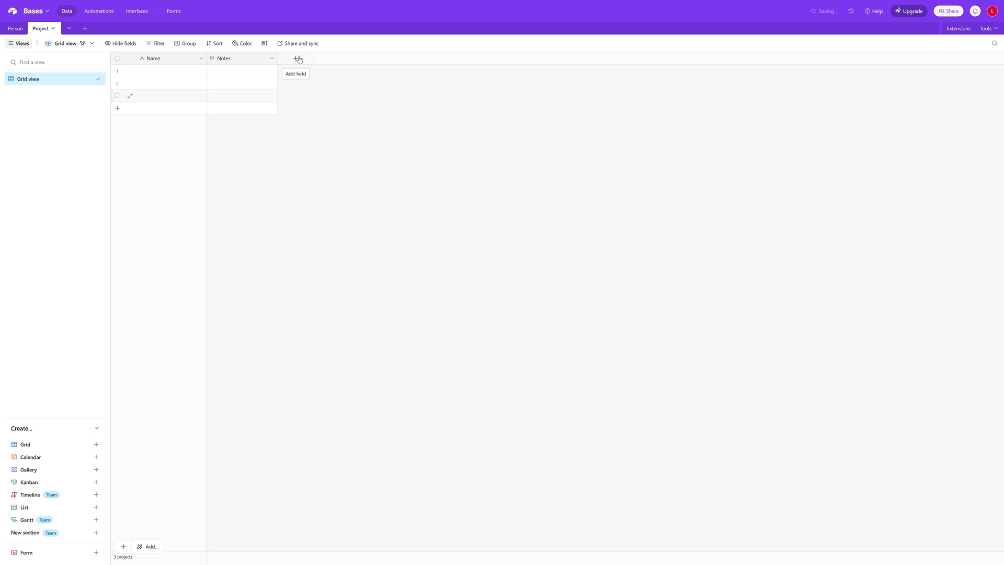
left_click(297, 59)
Create an Owner field in Project that links to records in the Person table
type("O")
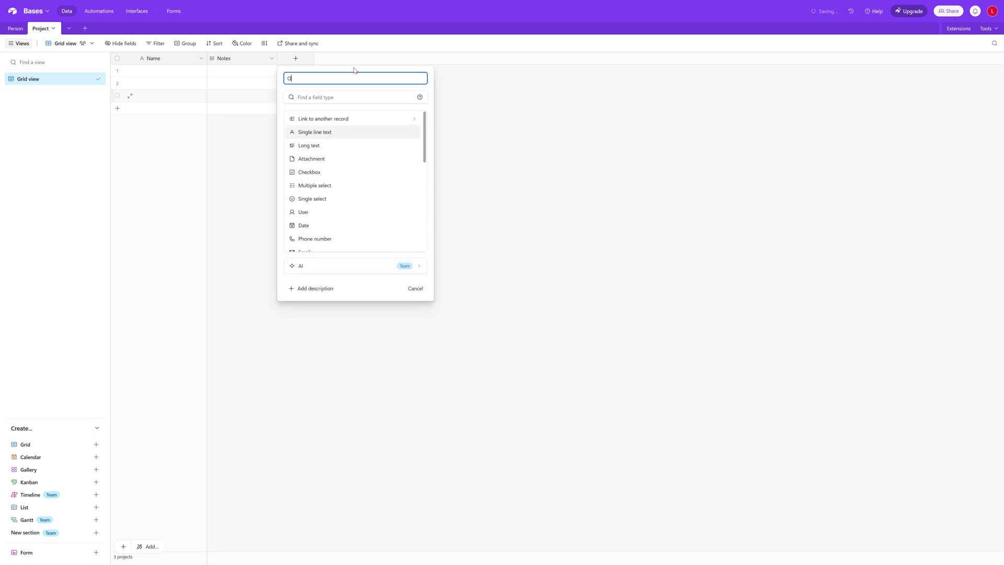
type("wner")
left_click(415, 124)
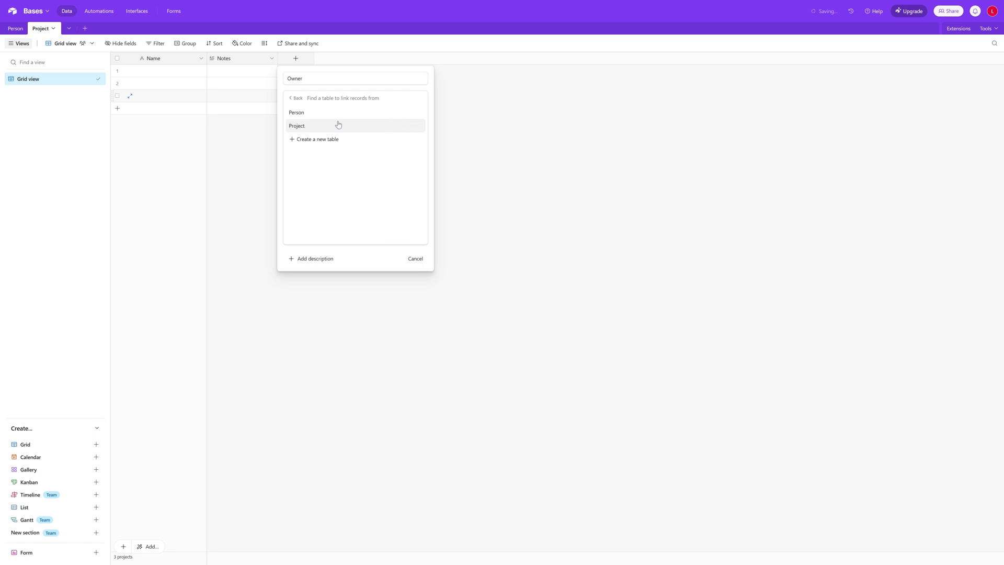
left_click(297, 113)
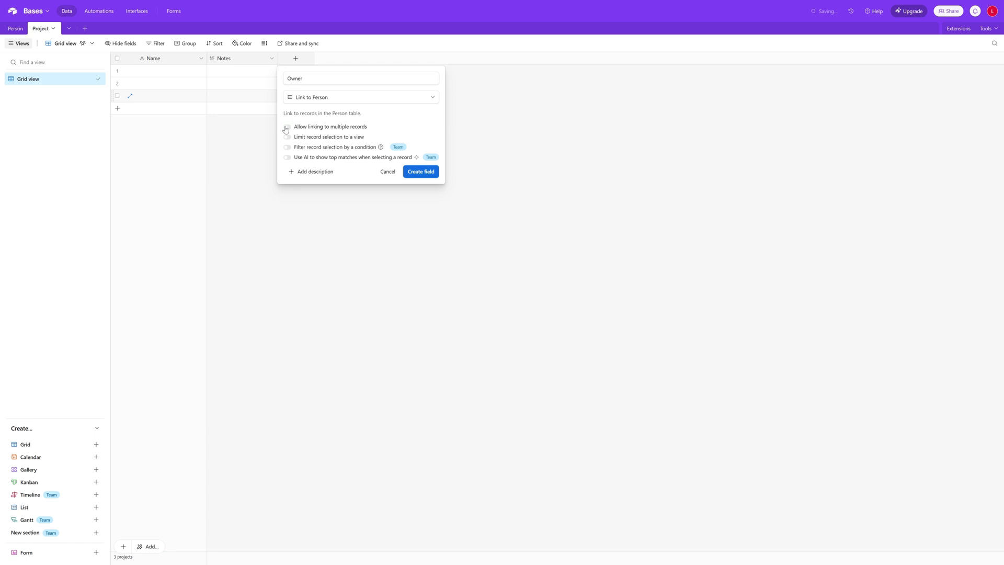
left_click(423, 172)
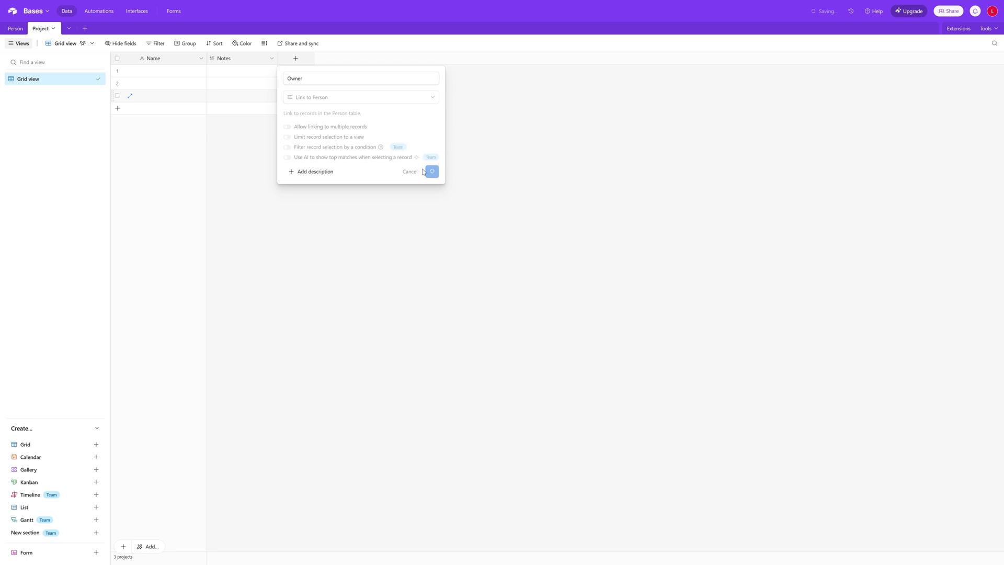
mouse_move(458, 178)
left_mouse_down()
mouse_move(412, 163)
mouse_move(458, 178)
left_mouse_up()
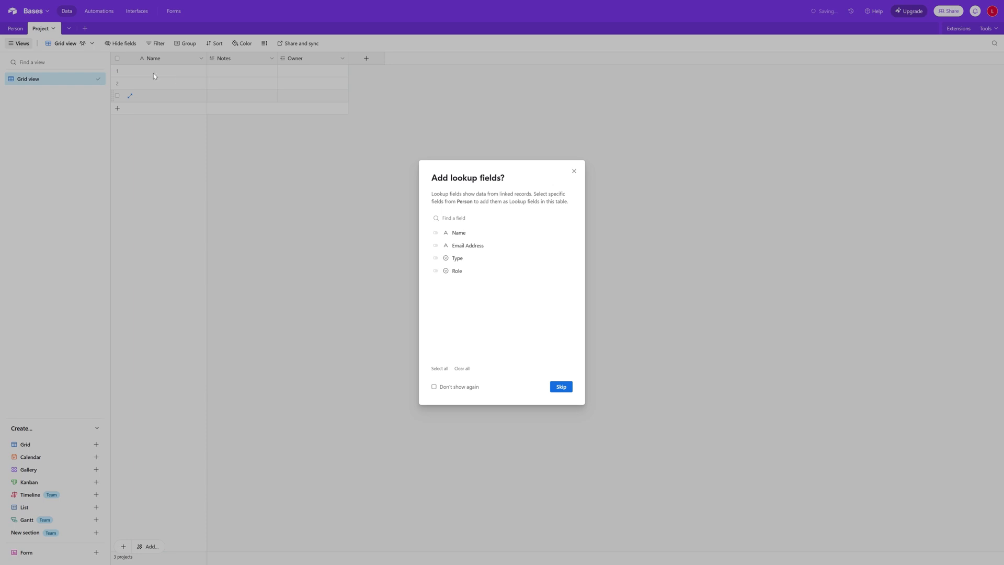
Add Name and Email Address lookup fields pulled from the linked Owner
left_click(435, 233)
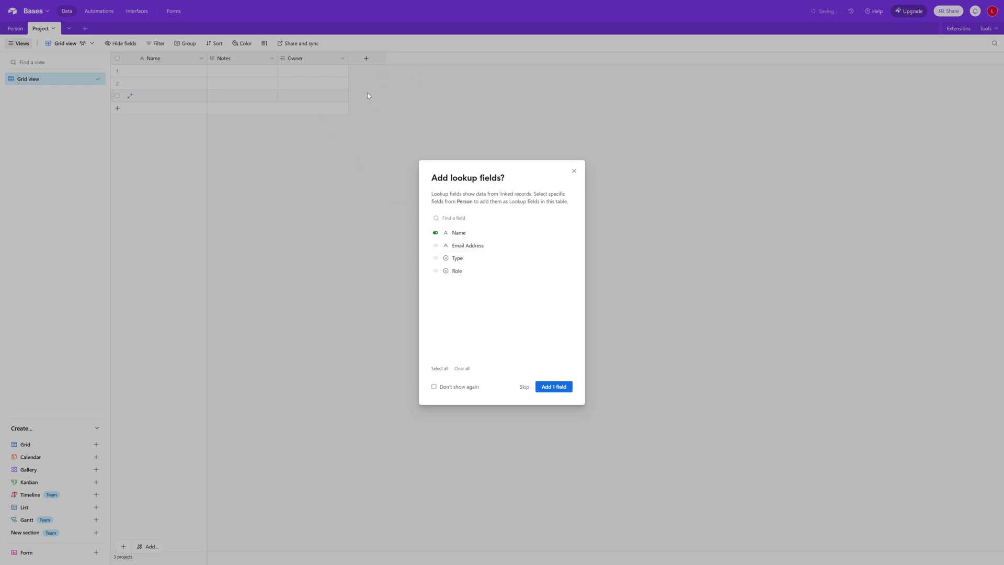
left_click(436, 246)
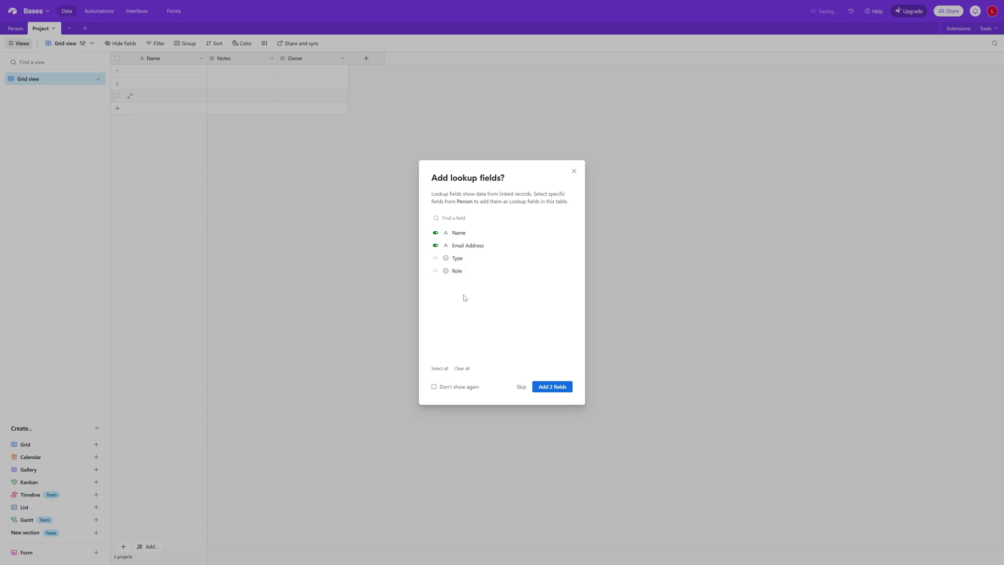
left_click(558, 388)
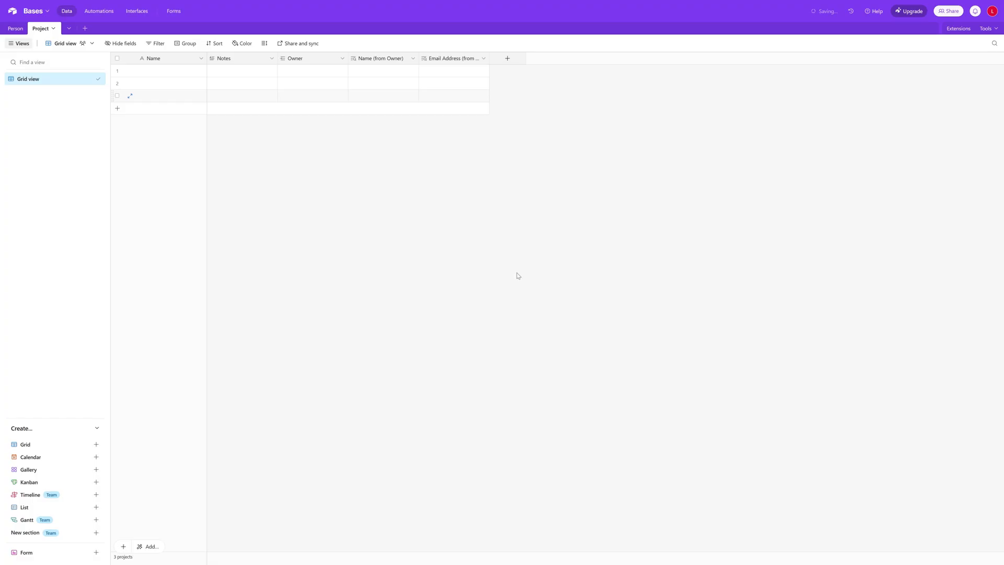
In the Person table, enter the first person's full name and e-mail address
left_click(311, 74)
left_click(15, 28)
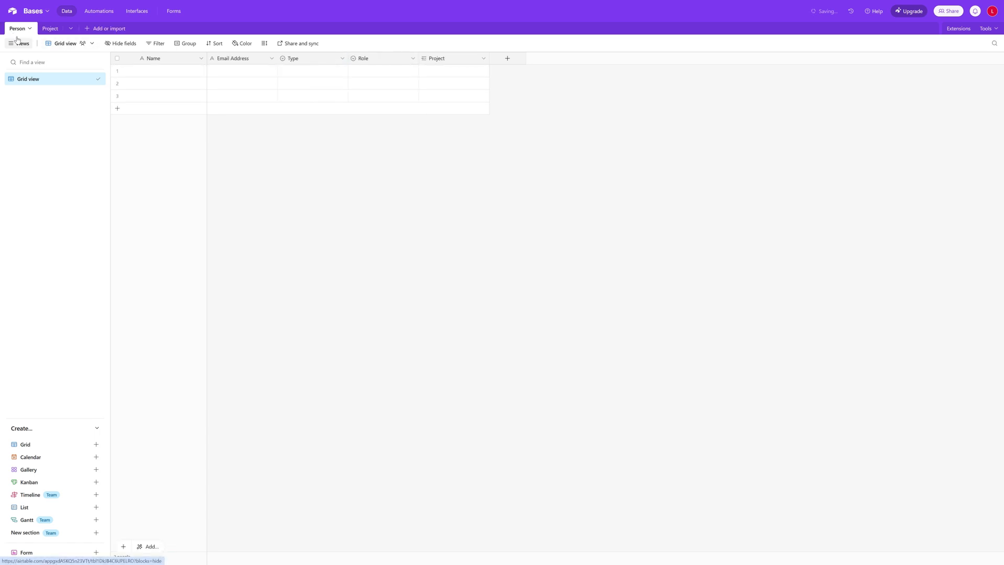
left_click(164, 74)
key("Return")
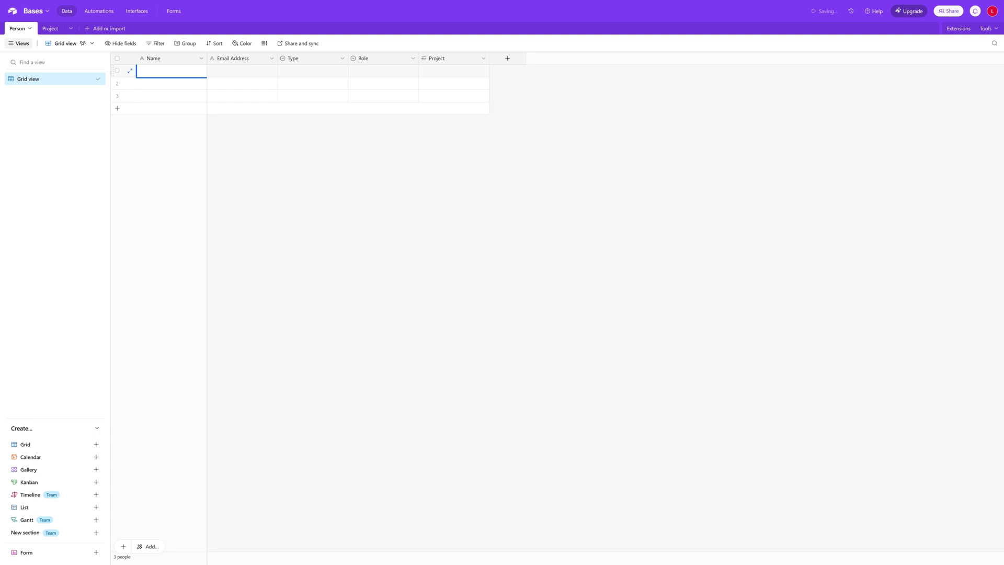
key("Tab")
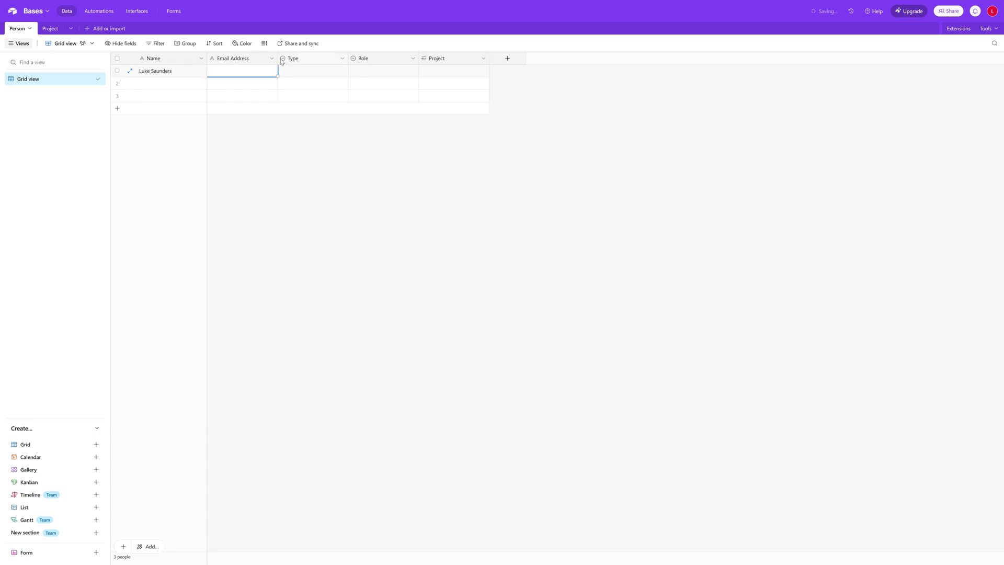
key("Return")
type("test@outlook.com")
Set the first person's Type to Contractor and Role to Integration Lead
left_click(333, 76)
left_click(335, 76)
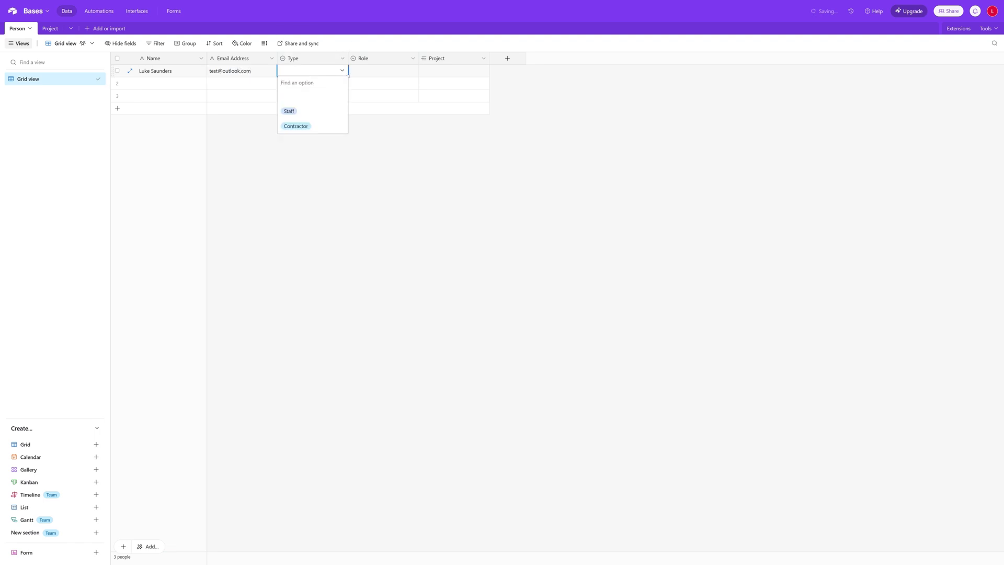
left_click(310, 126)
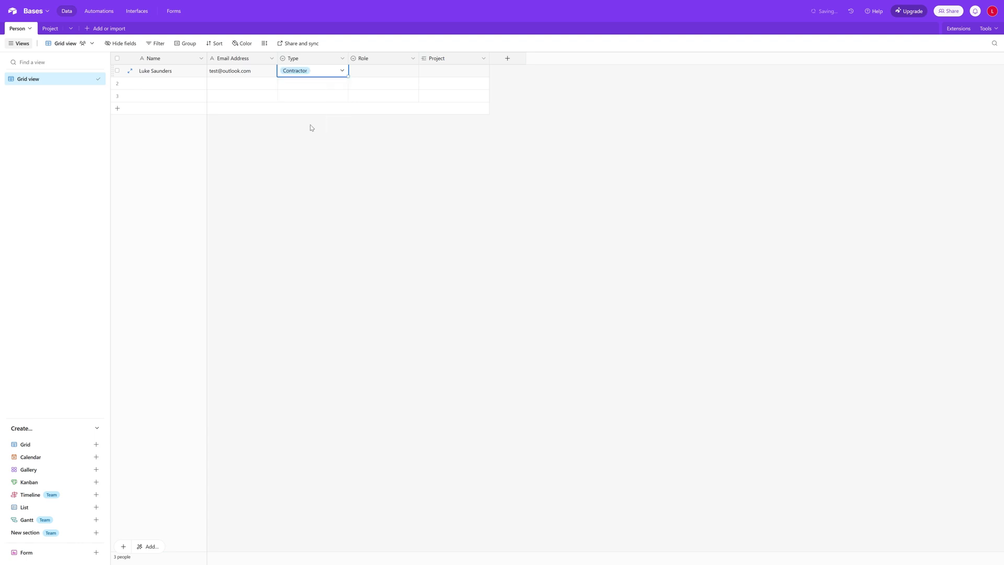
left_click(387, 74)
left_click(404, 74)
left_click(386, 129)
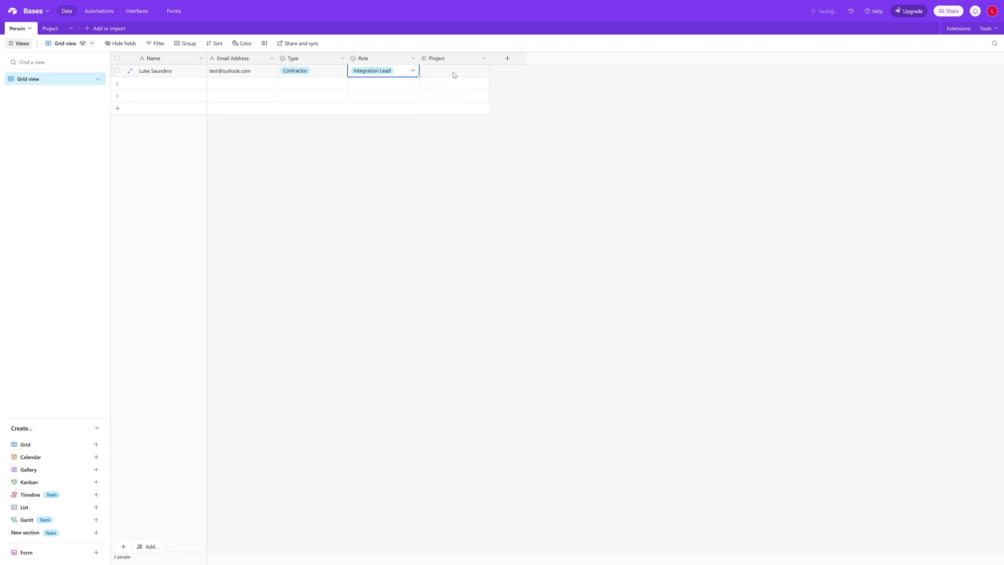
Switch between the Project and Person tables, then select row 2's Name cell
left_click(50, 28)
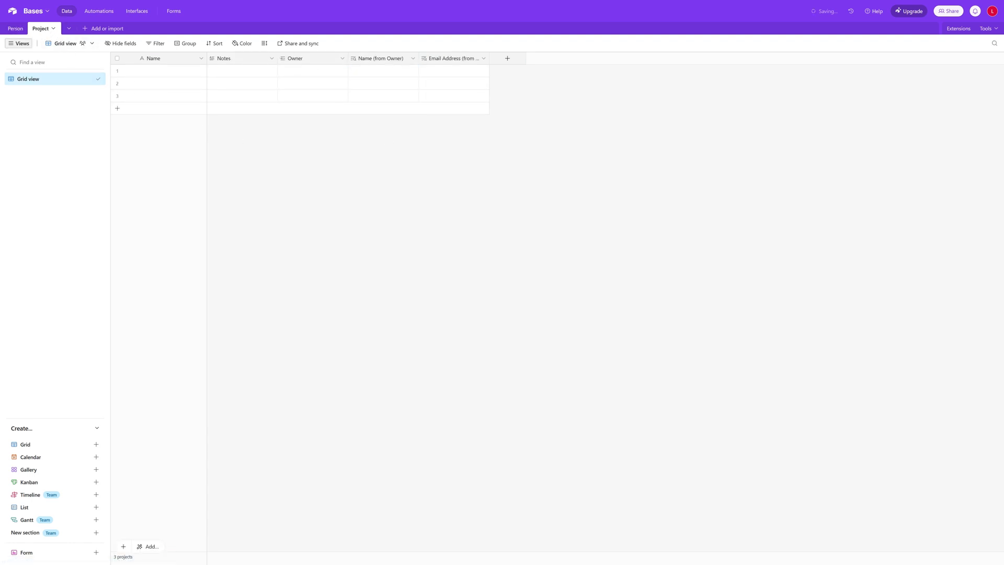
left_click(15, 31)
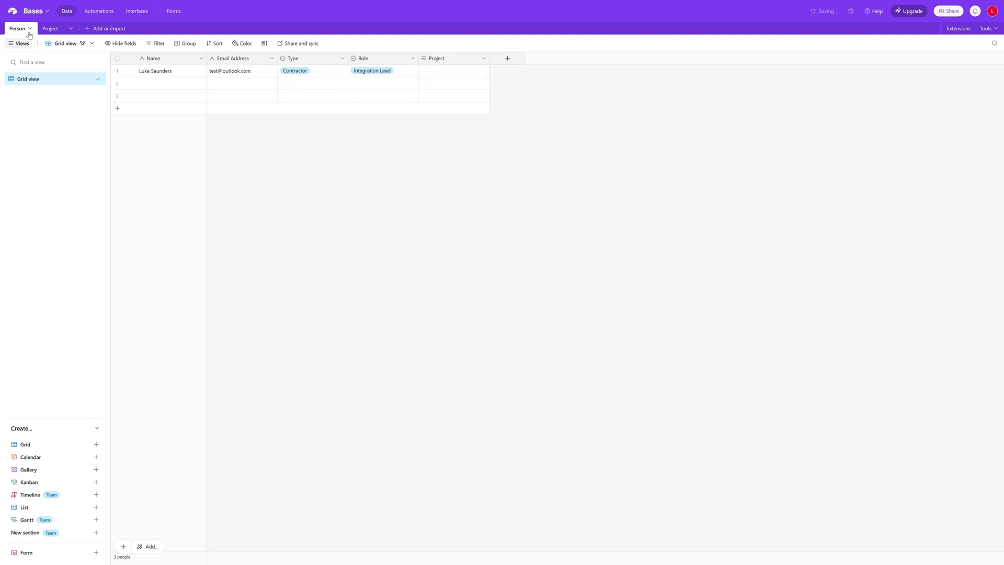
left_click(51, 32)
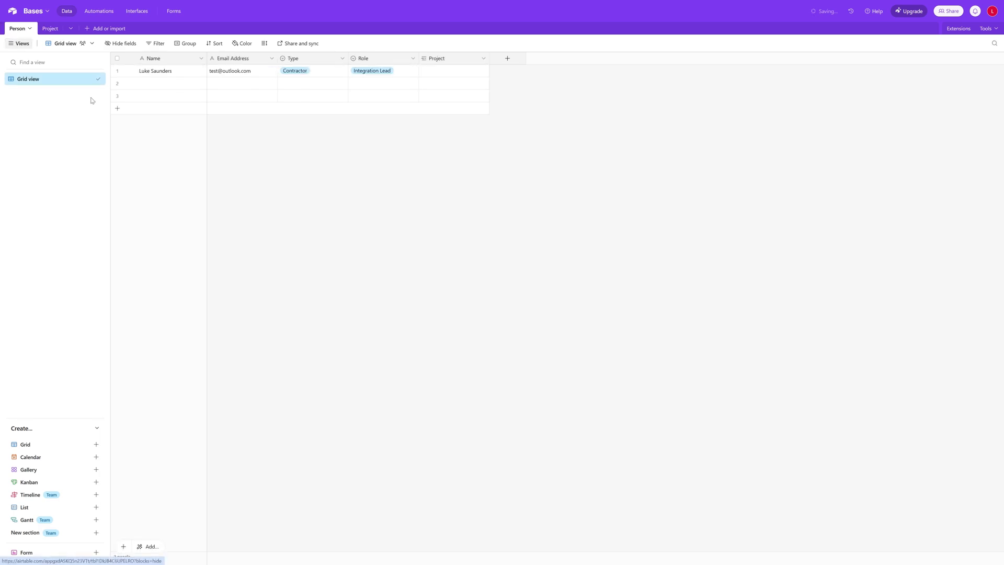
left_click(15, 29)
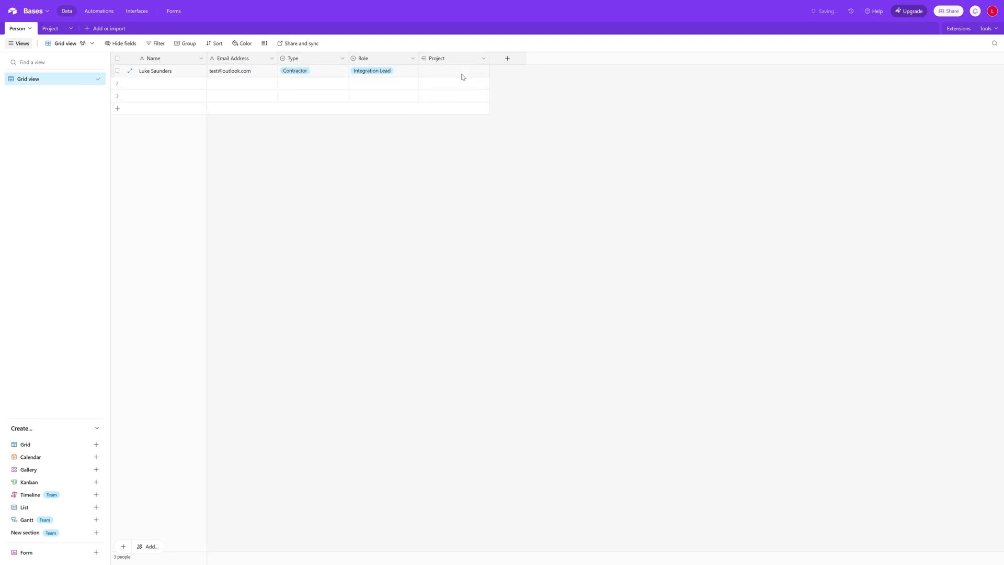
left_click(159, 87)
Add a second person with name and e-mail, Type Staff, Role Project Manager
left_click(159, 84)
type("John Doe")
key("Tab")
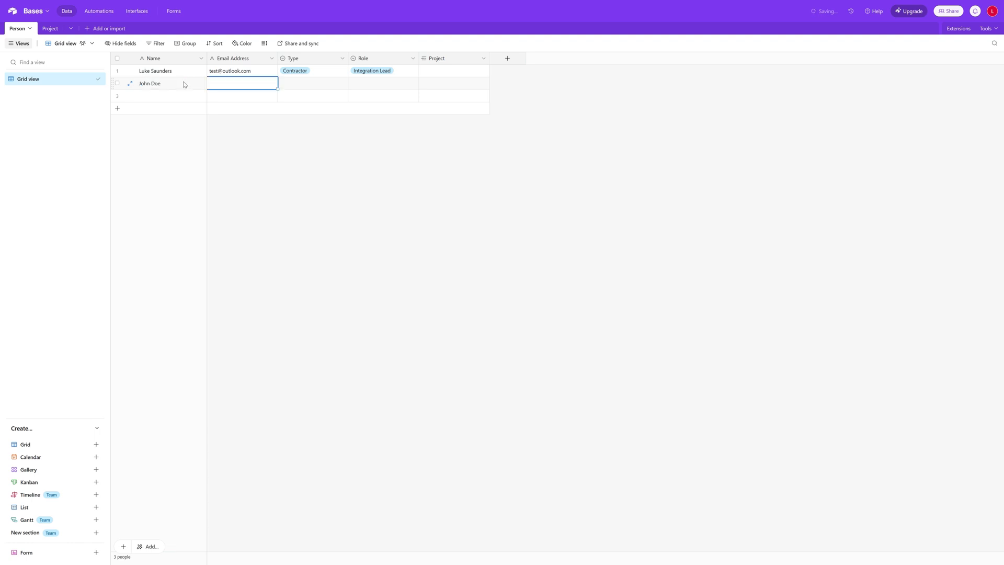
type("Test@outlook.com")
key("Tab")
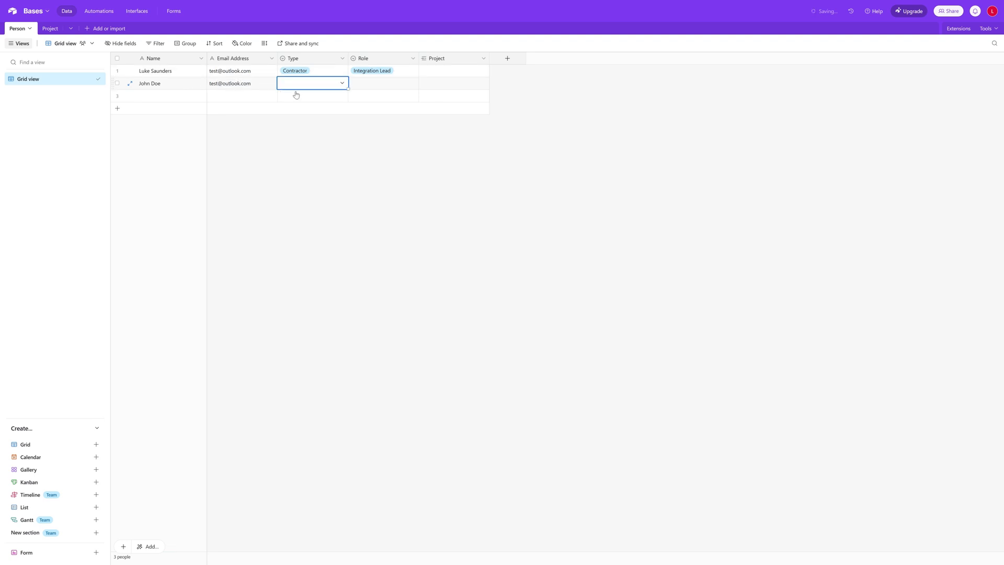
left_click(341, 88)
left_click(311, 127)
left_click(385, 89)
left_click(385, 90)
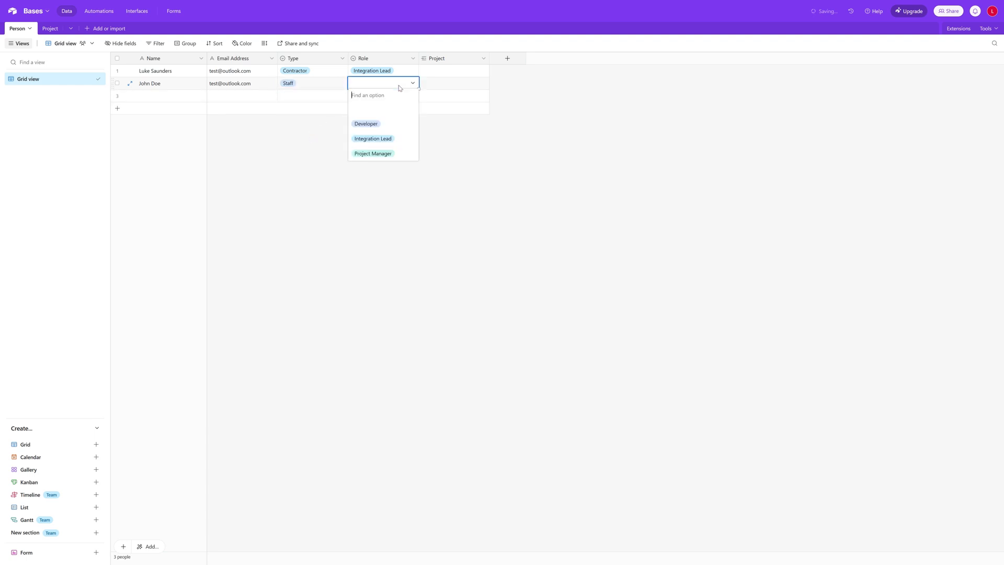
left_click(397, 153)
Add a third person with name and e-mail, Type Staff, Role Developer
left_click(156, 96)
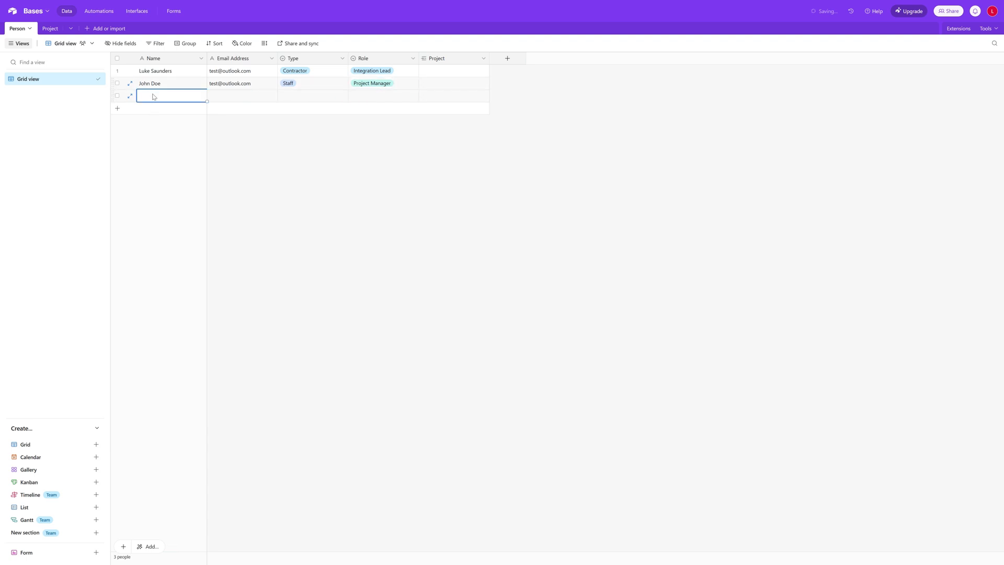
left_click(156, 97)
type("Jane Doe")
left_click(226, 96)
left_click(226, 96)
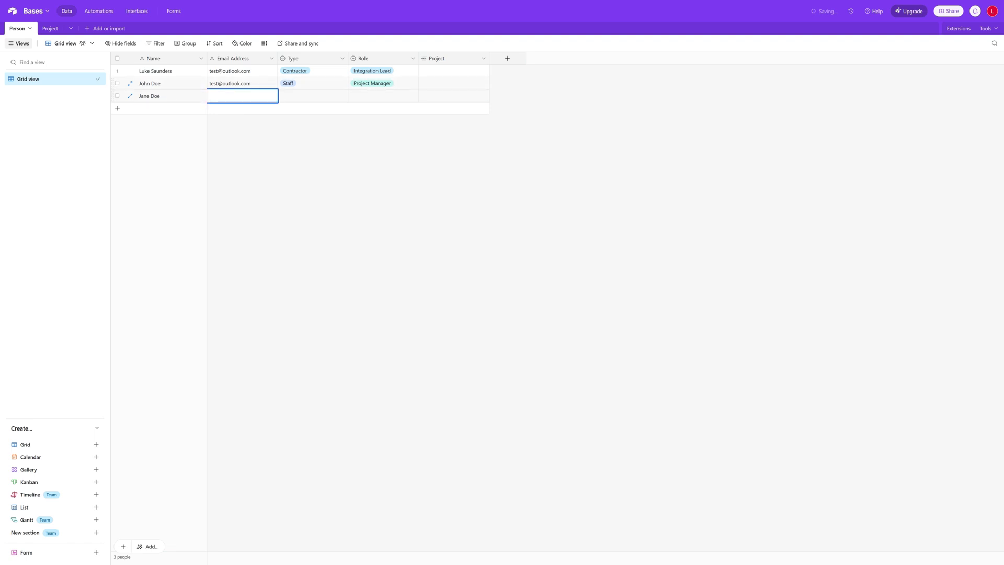
type("test@po")
type("tlook.com")
left_click(314, 97)
left_click(327, 98)
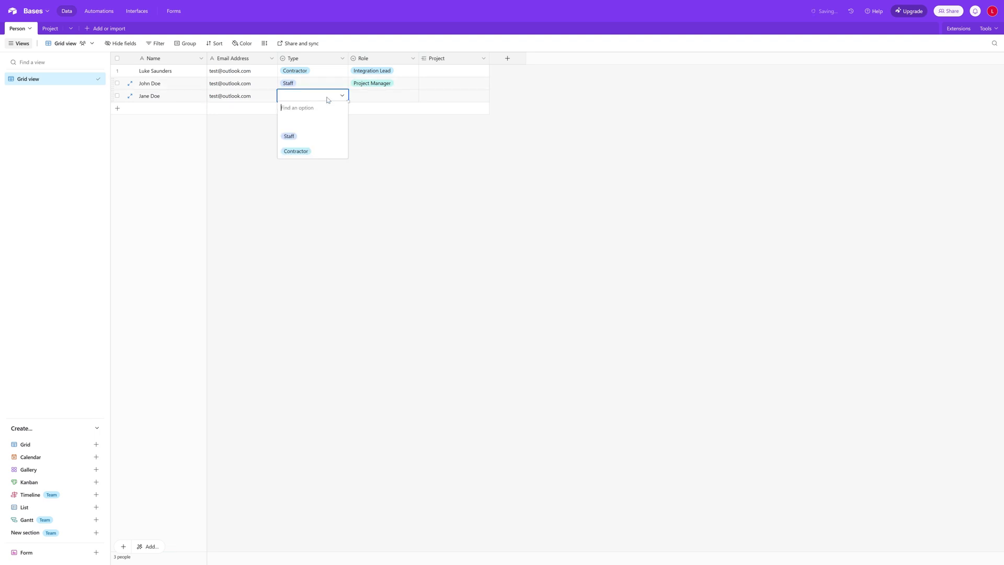
left_click(321, 142)
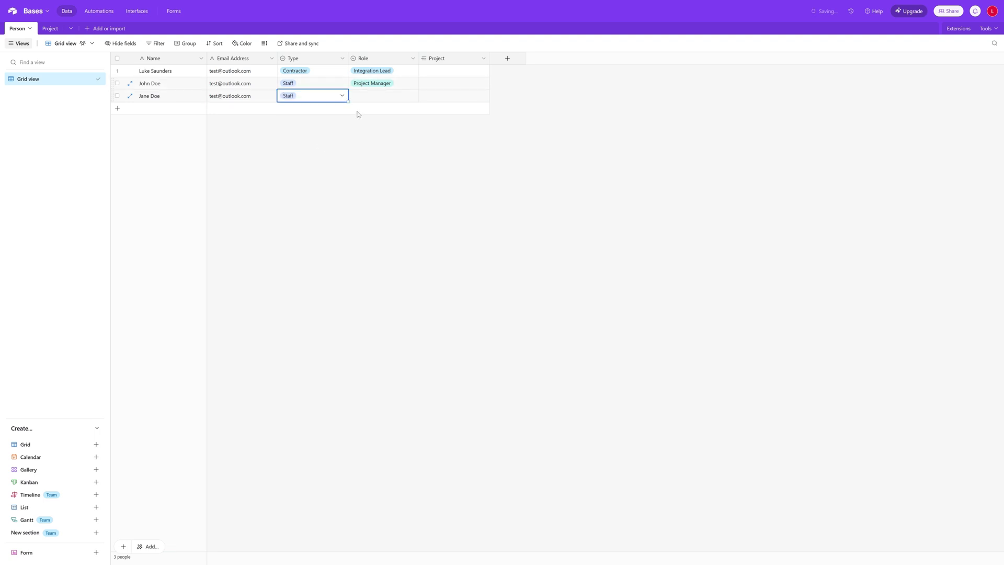
left_click(383, 95)
left_click(386, 98)
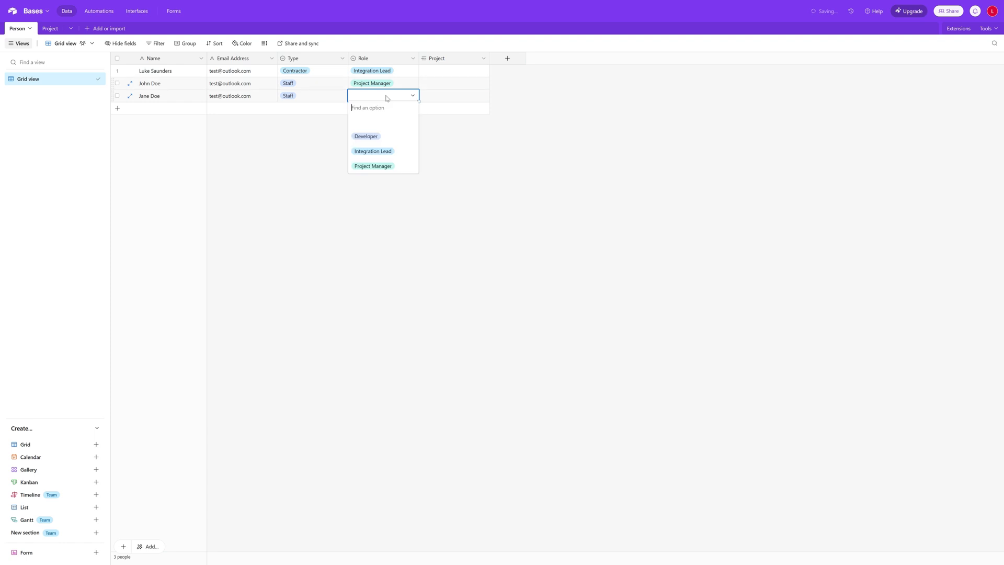
left_click(390, 141)
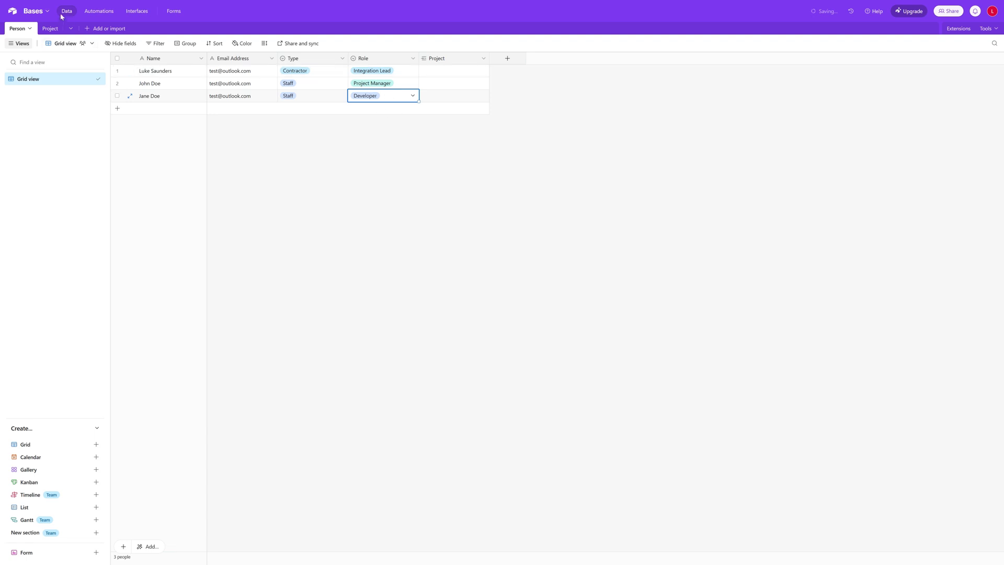
left_click(52, 29)
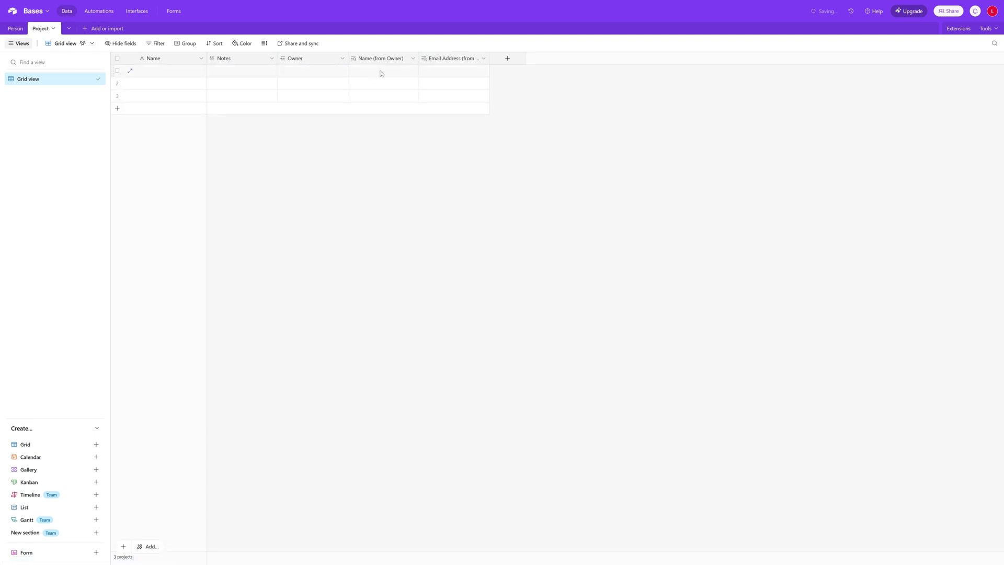
left_click(318, 74)
left_click(284, 70)
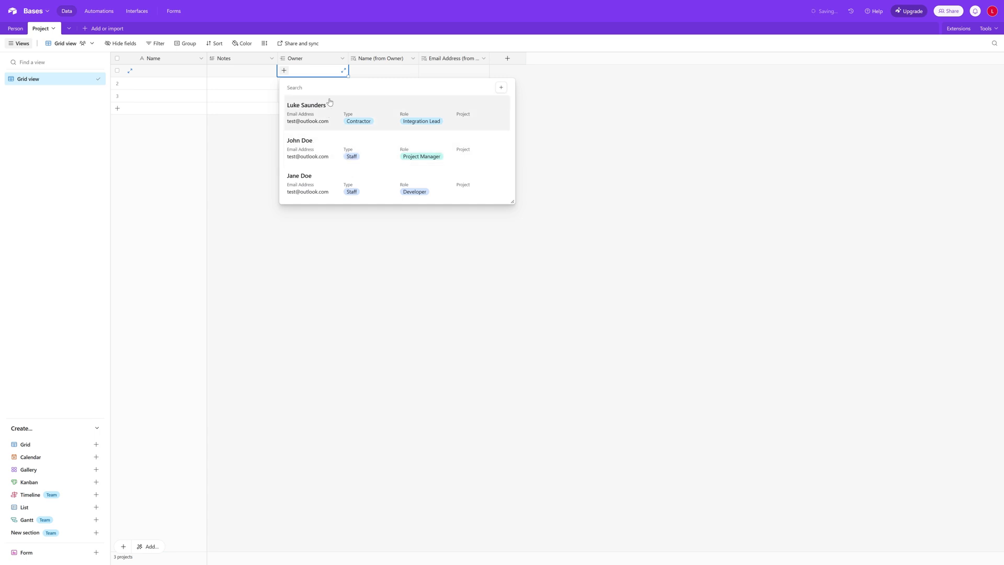
left_click(343, 59)
left_click(331, 77)
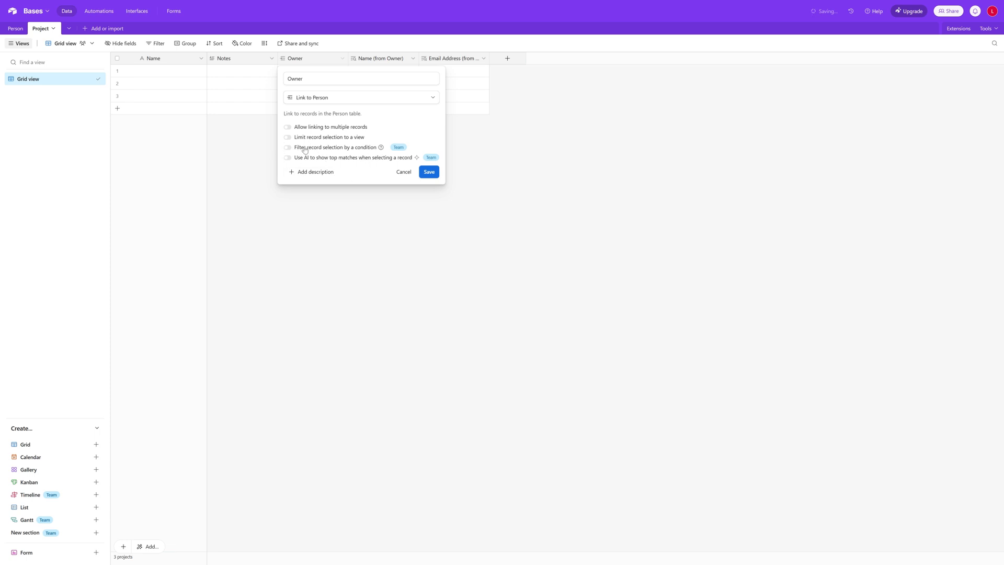
left_click(260, 175)
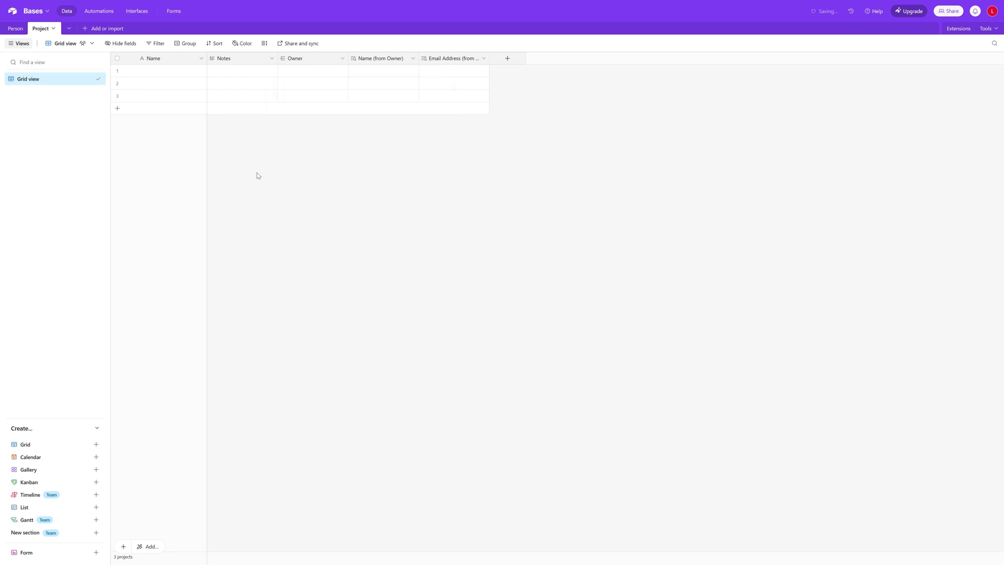
left_click(317, 73)
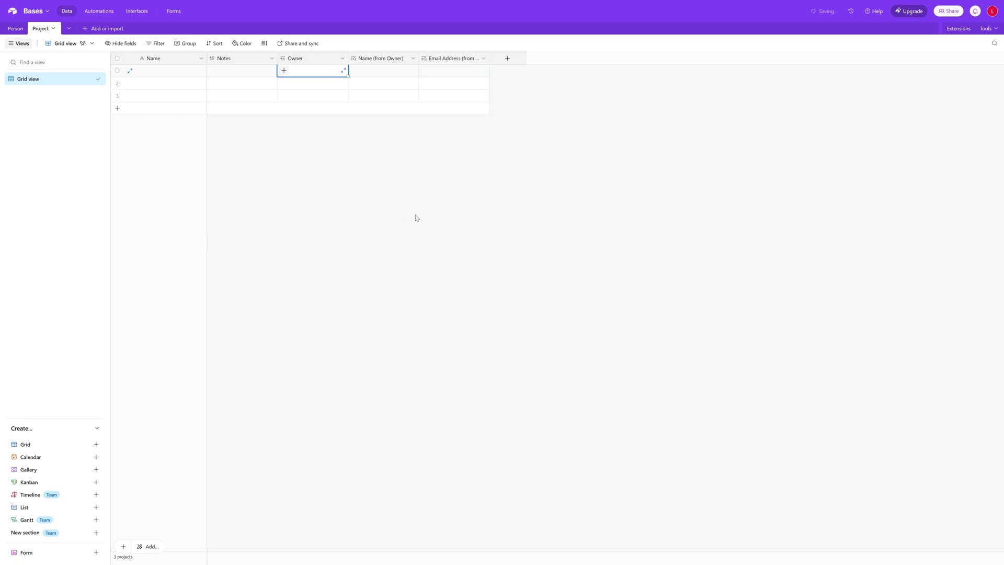
left_click(554, 116)
Create a field named Document of type Attachment in the Project table
left_click(369, 74)
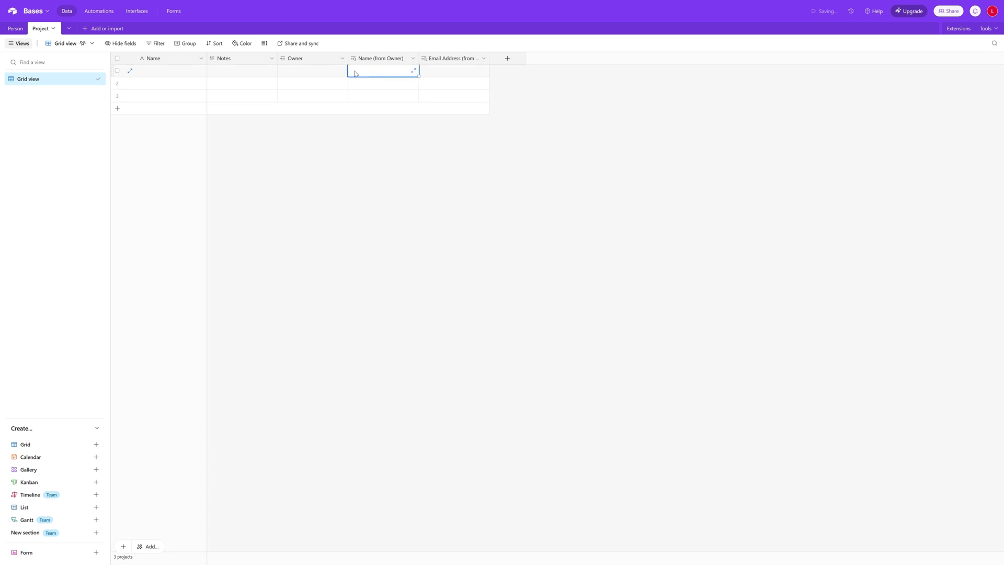
left_click(506, 59)
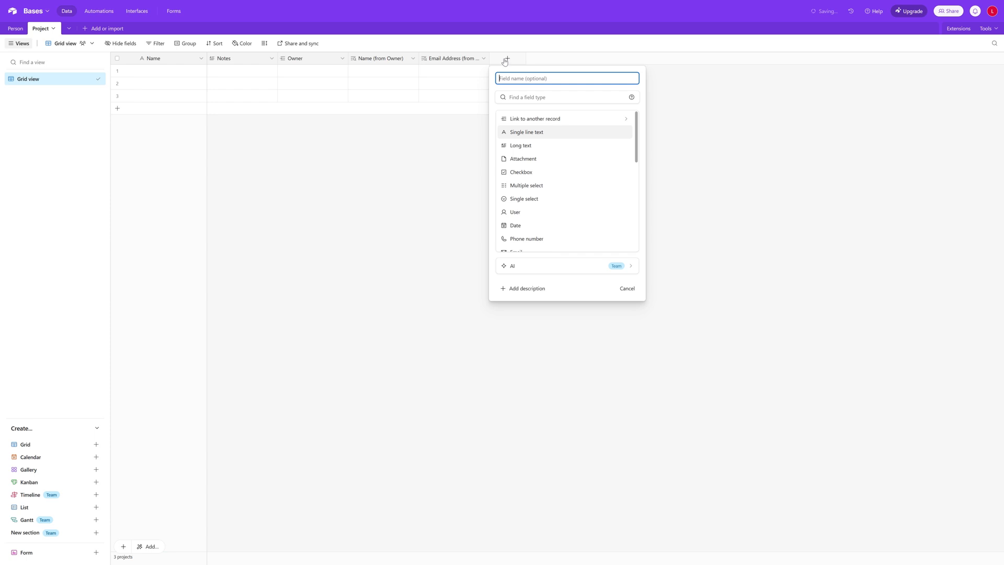
type("Document")
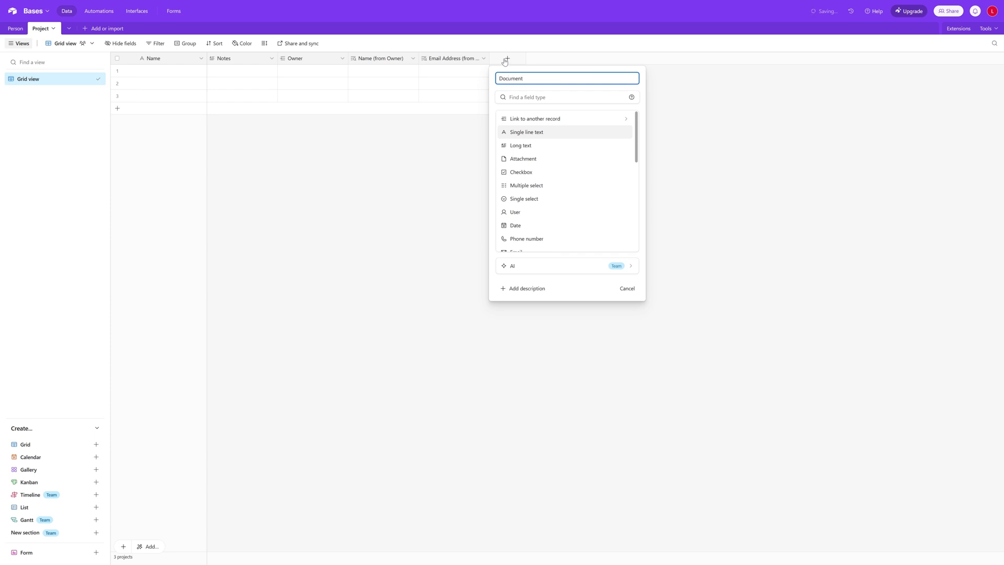
left_click(560, 162)
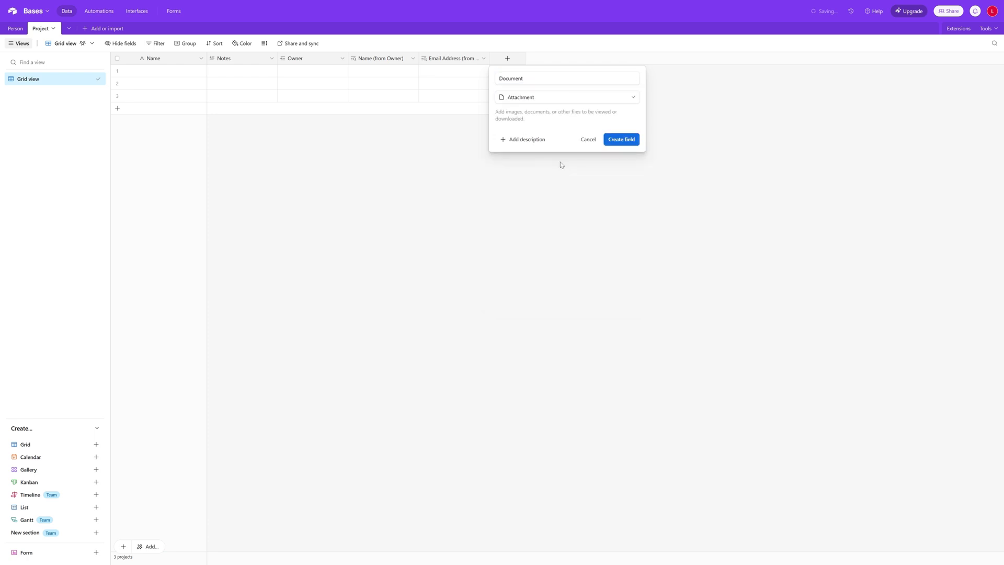
left_click(627, 139)
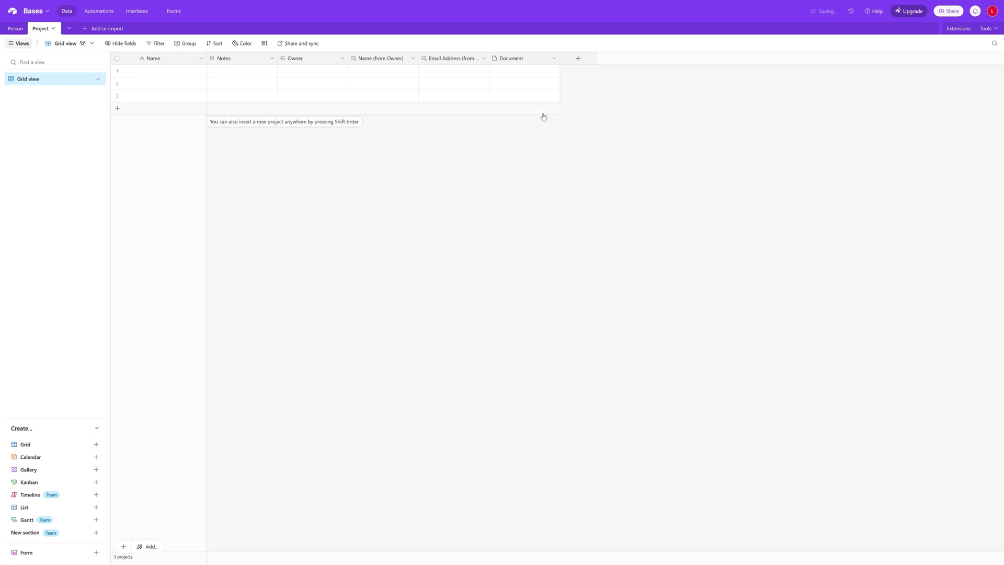
left_click(160, 72)
Name the first project Map Force Project - Tesco, add Mapforce setup notes, and assign the Project Manager as owner
key("Return")
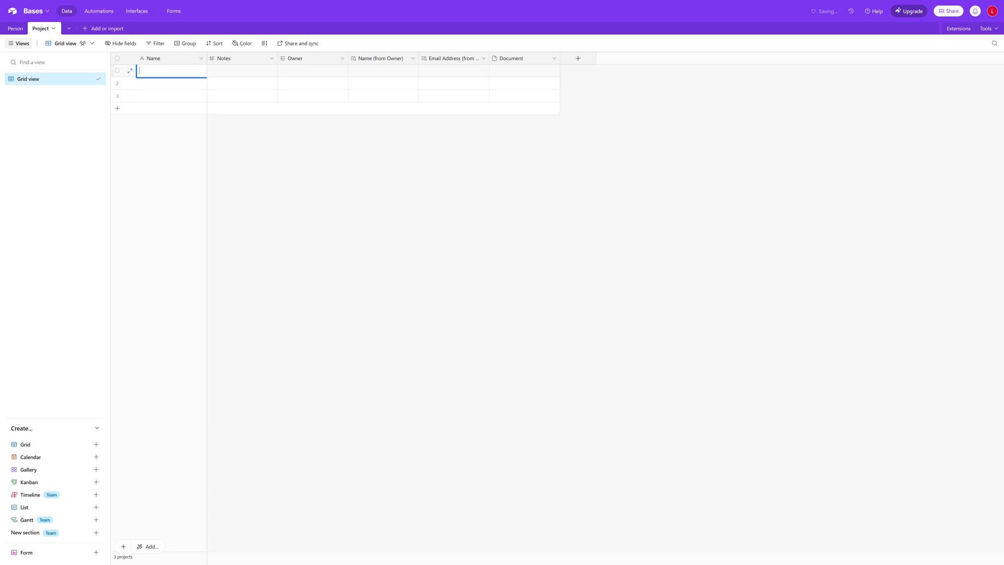
type("ap Force")
type(" Projhec")
type("ec")
type("t - Test")
double_click(224, 72)
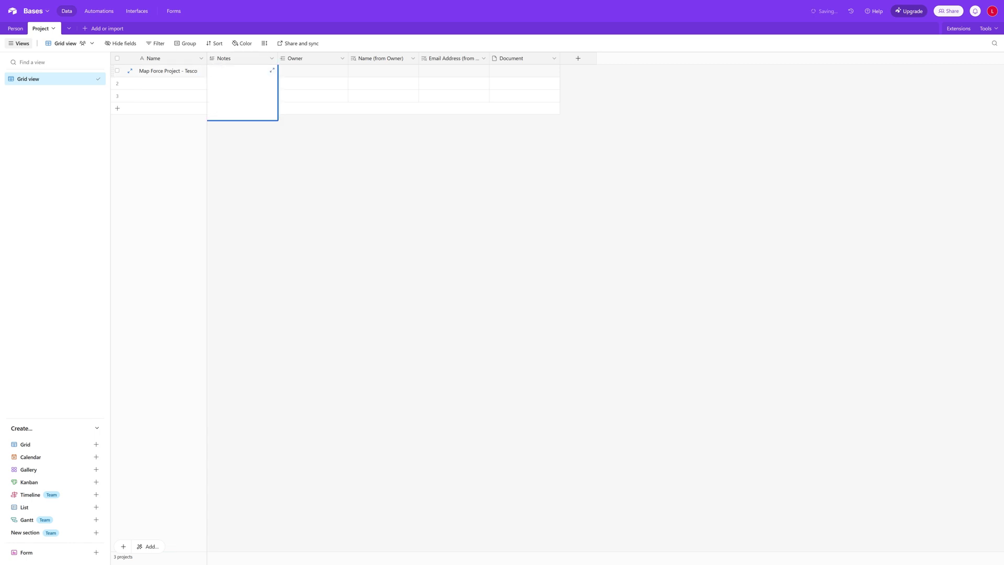
type("Intal")
type("tall and ")
type("set up for Map")
type("for")
type("ce")
left_click(323, 71)
left_click(283, 73)
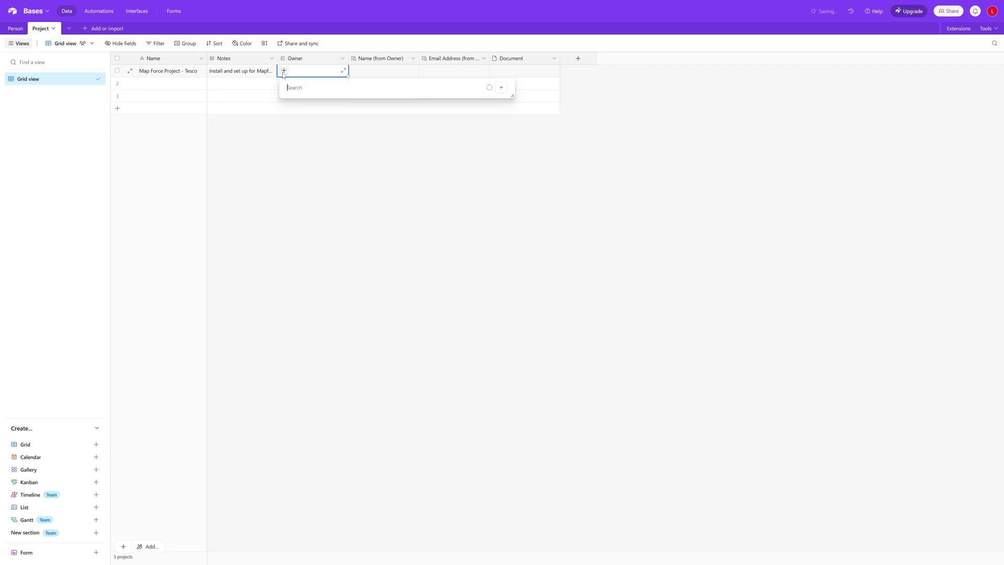
left_click(284, 74)
left_click(284, 73)
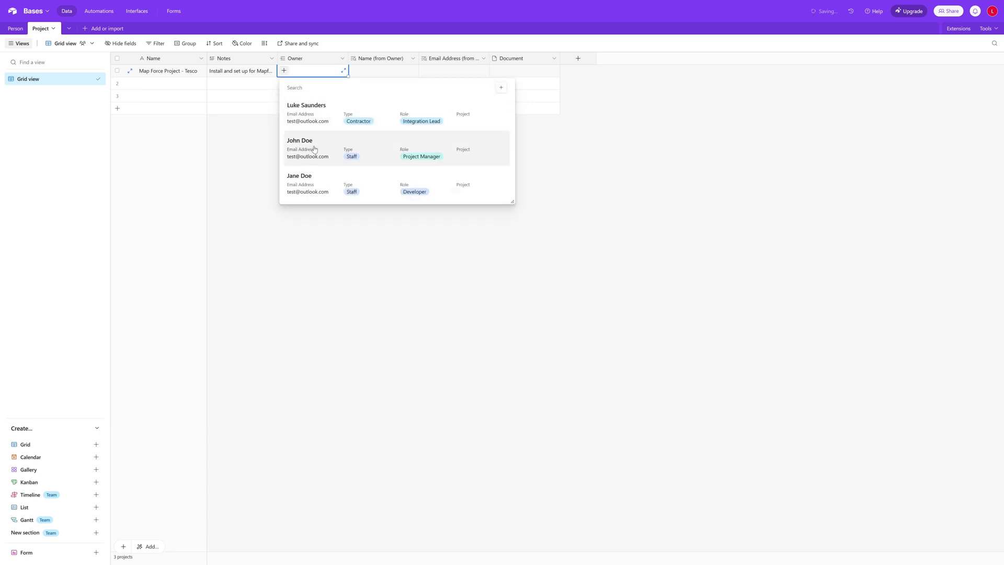
left_click(315, 151)
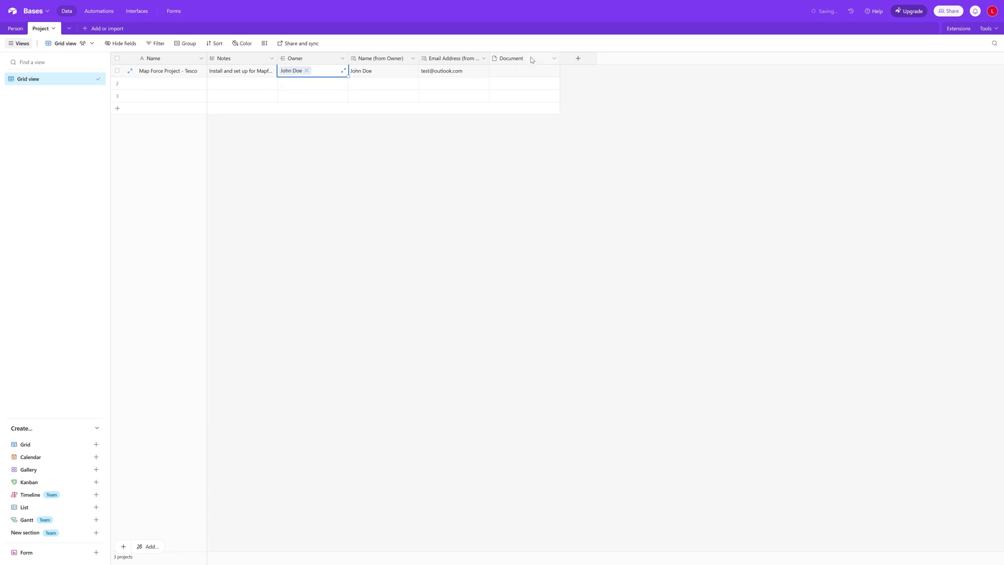
Move the Document column after Owner and attach a file to the first project
left_click_drag(529, 58, 377, 63)
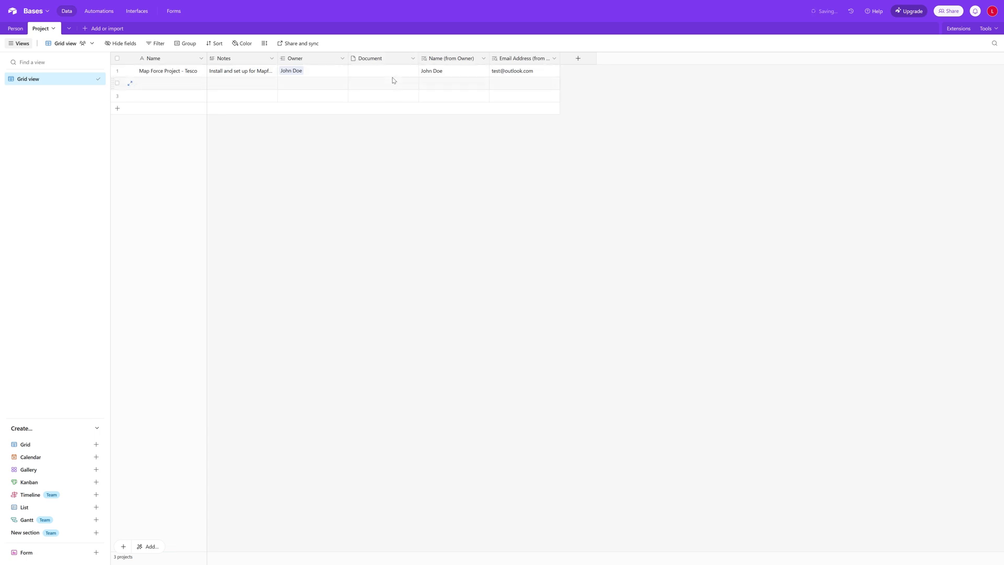
left_click(392, 77)
left_click_drag(52, 119, 384, 71)
left_click(400, 197)
Name the second project Dovetail - Asda with notes 'POS solution'
left_click(157, 82)
left_click(161, 85)
type("Do")
key("BackSpace")
key("BackSpace")
key("BackSpace")
key("BackSpace")
key("BackSpace")
type("Dovetail 0")
key("BackSpace")
type("- Asd")
left_click(222, 86)
left_click(222, 86)
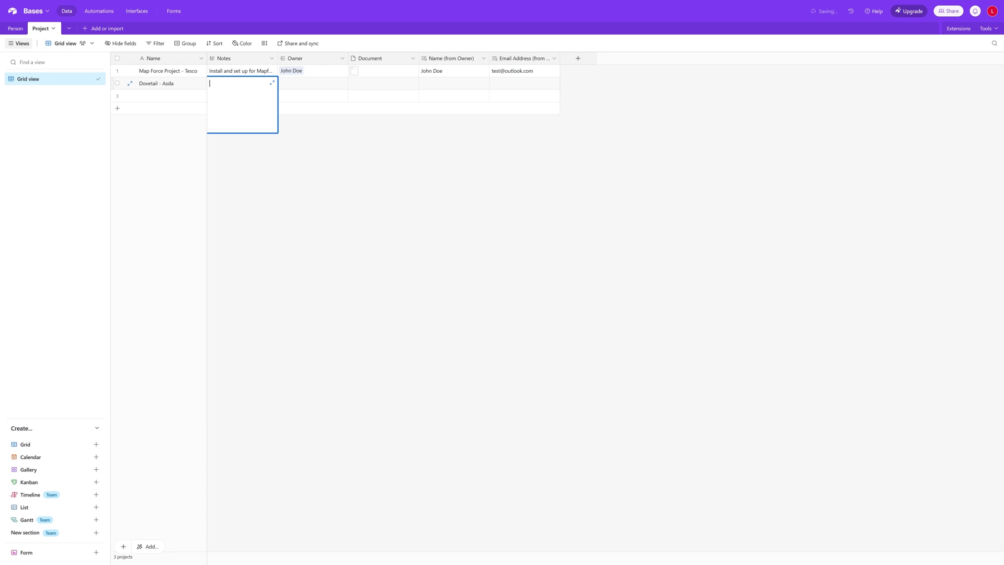
type("POS solution")
Set the second project's owner and attach a file to its Document
left_click(305, 82)
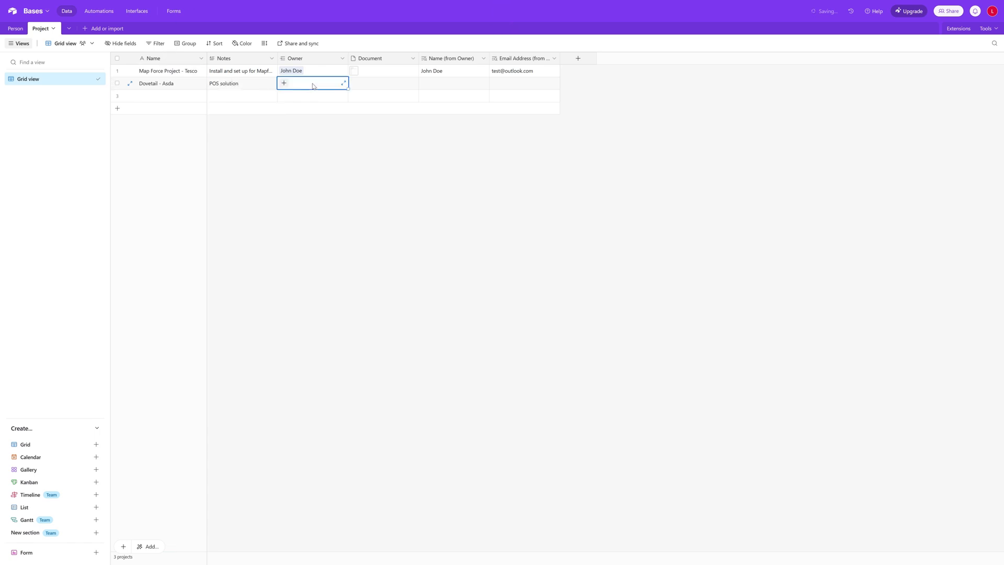
left_click(283, 83)
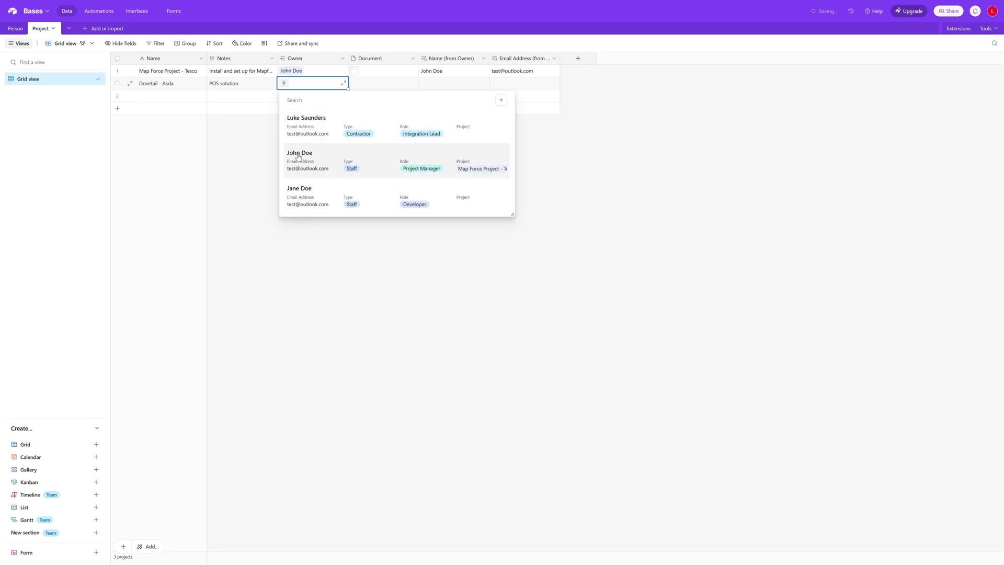
left_click(313, 165)
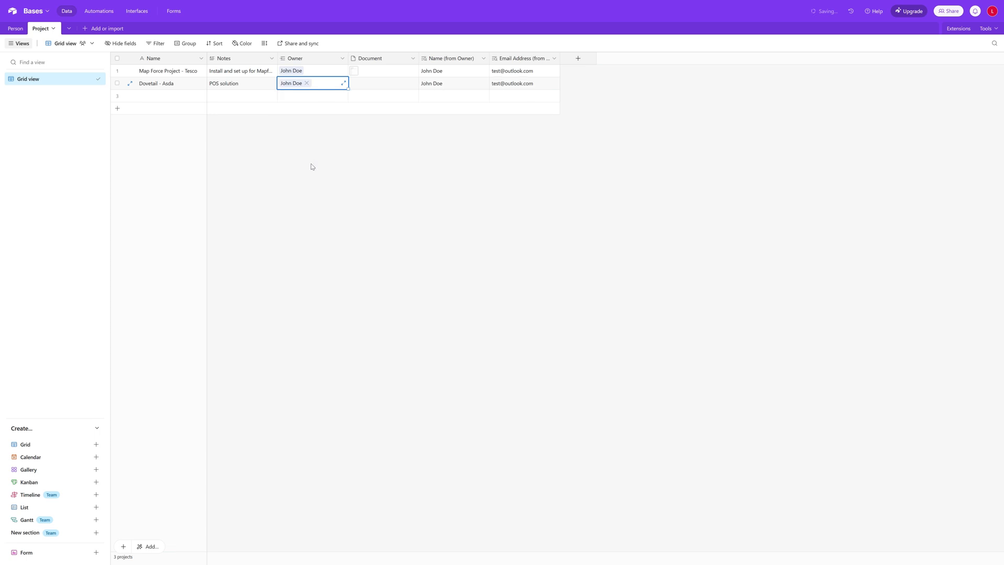
left_click(388, 87)
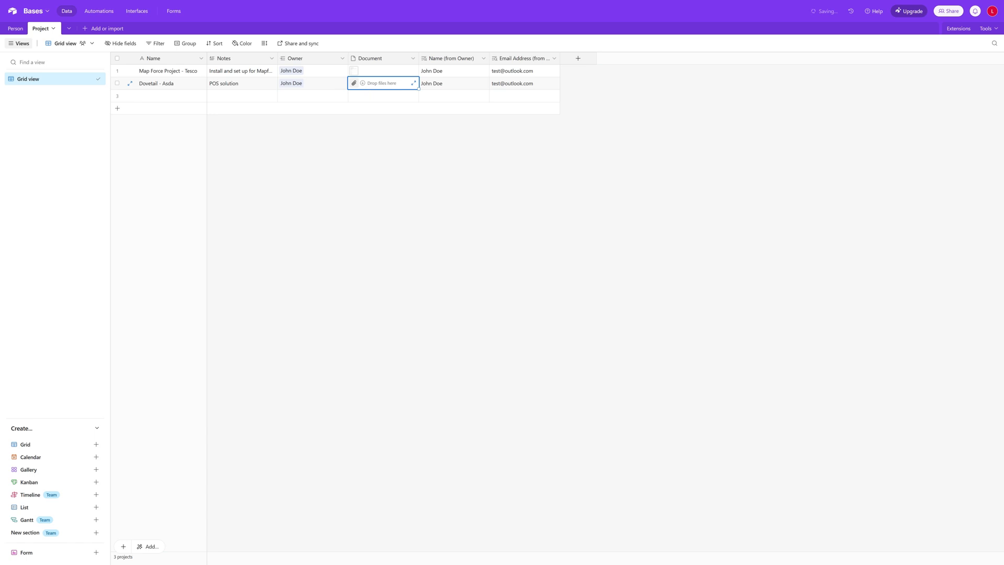
mouse_move(358, 87)
left_mouse_down()
mouse_move(381, 83)
mouse_move(372, 85)
left_mouse_up()
Add a third project, Framework Update, with notes 'Internal' and a linked owner
left_click(150, 100)
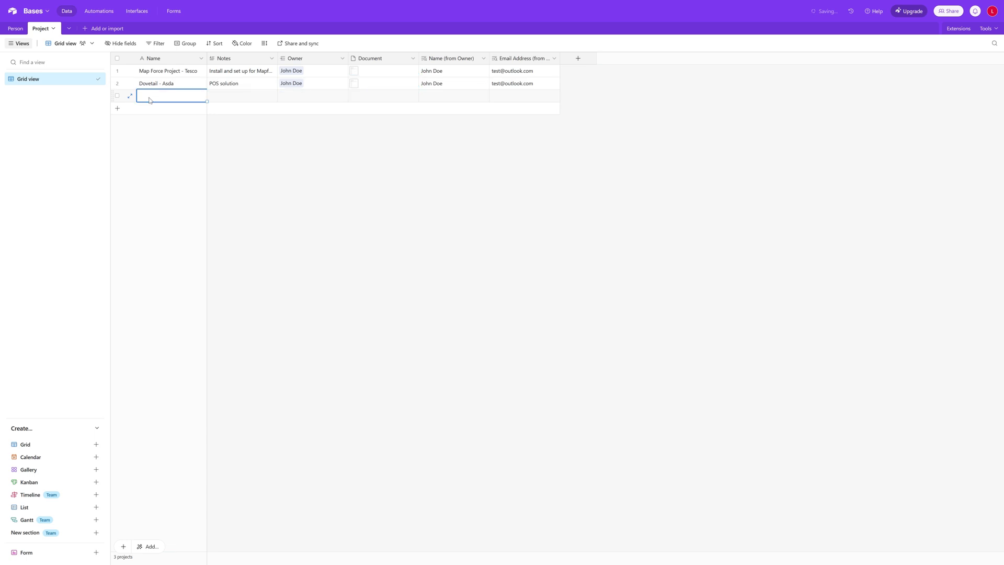
left_click(149, 101)
type("Framework Update")
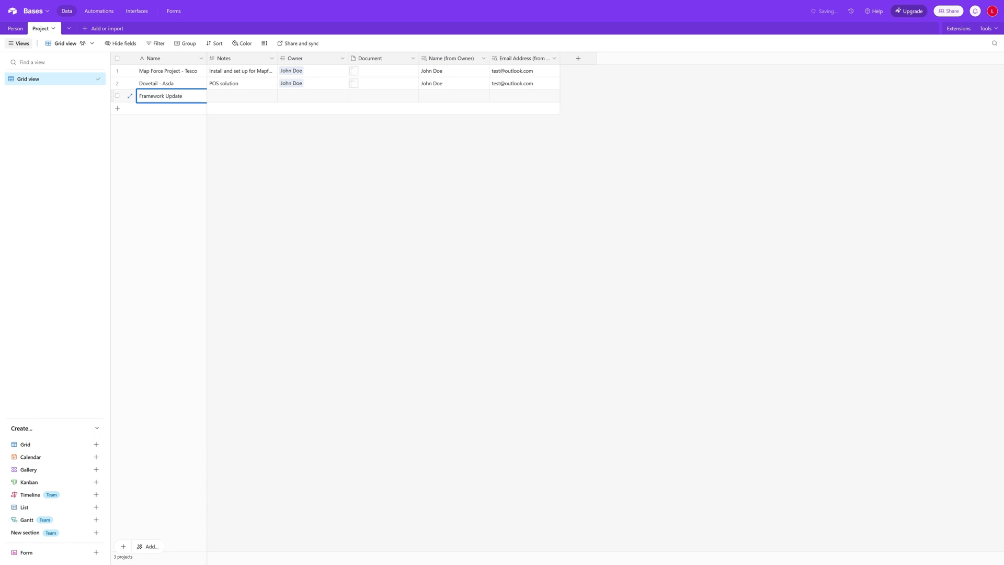
key("Tab")
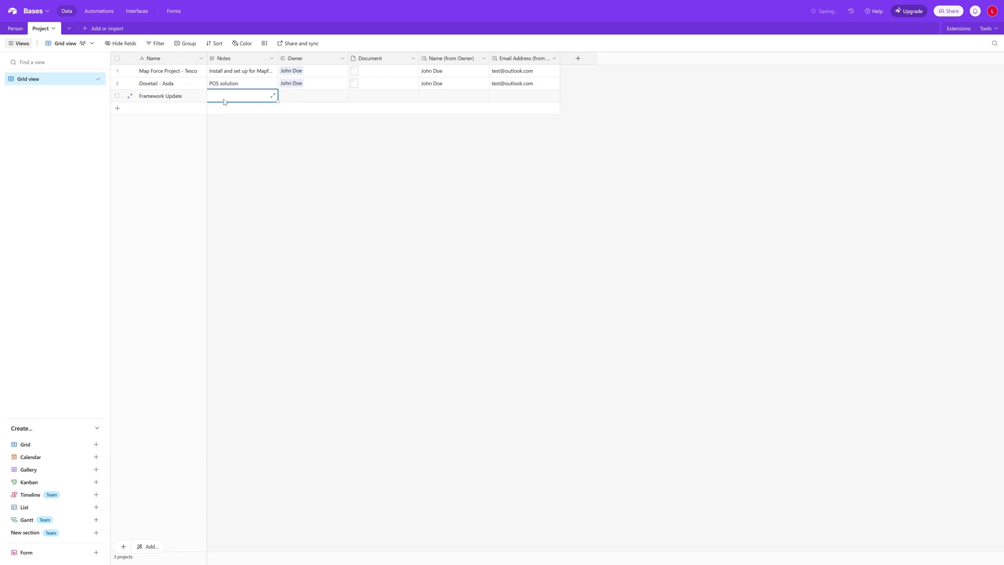
key("Return")
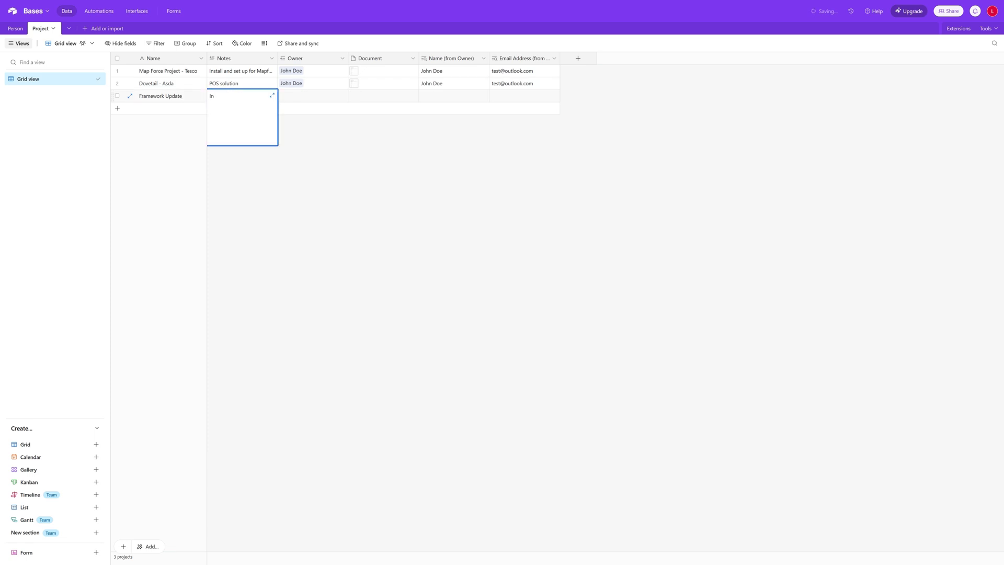
type("Internal")
left_click(307, 98)
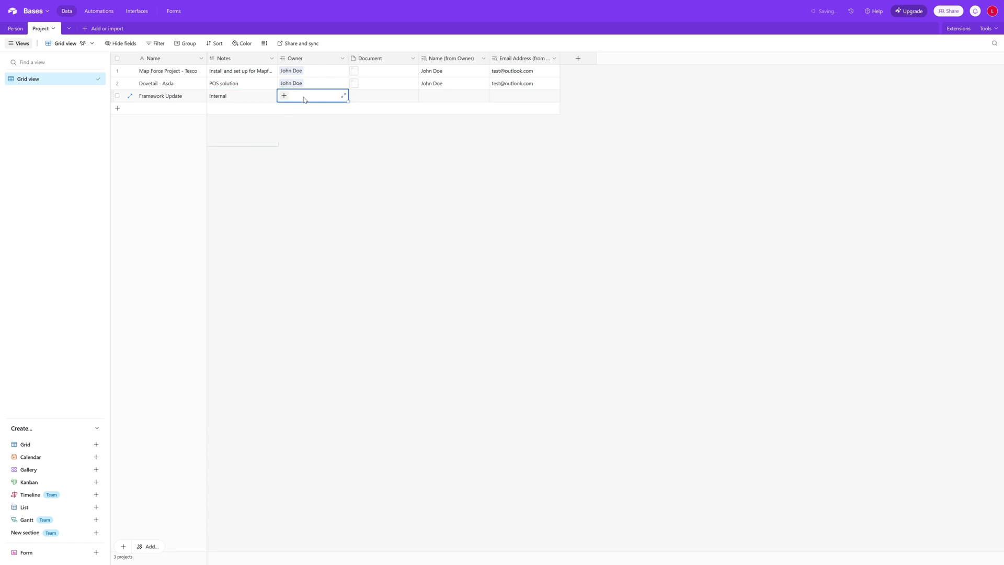
left_click(284, 96)
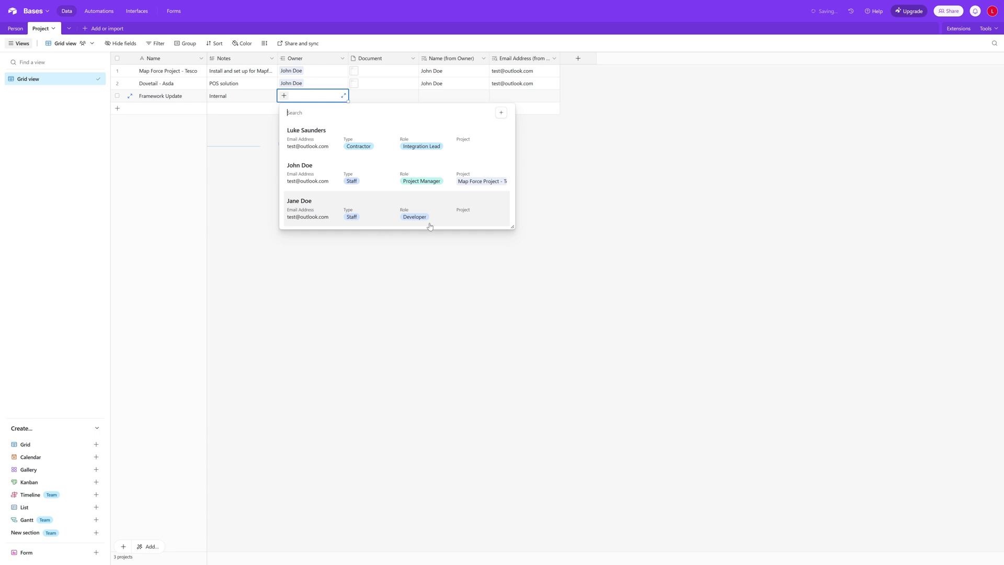
left_click(319, 218)
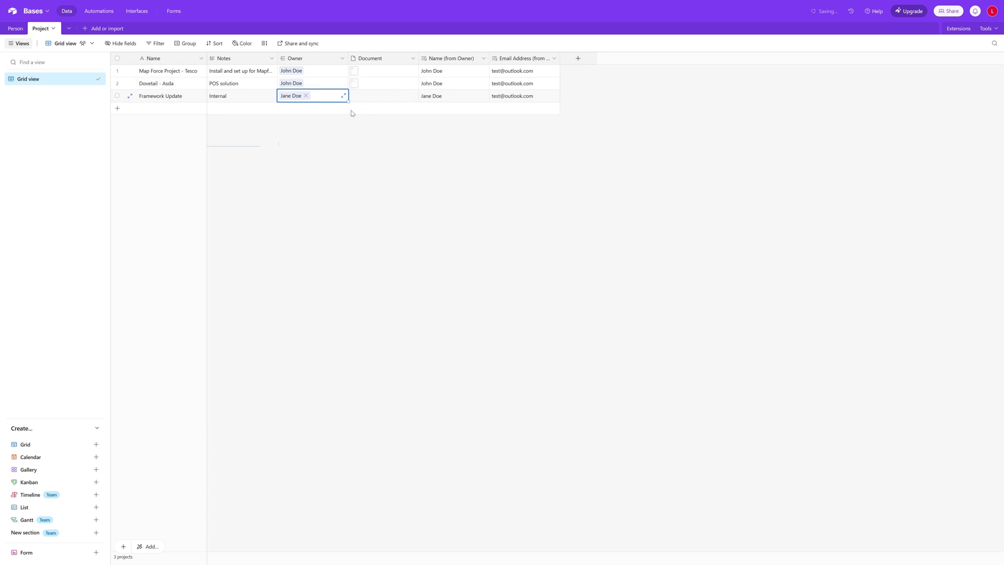
left_click(107, 29)
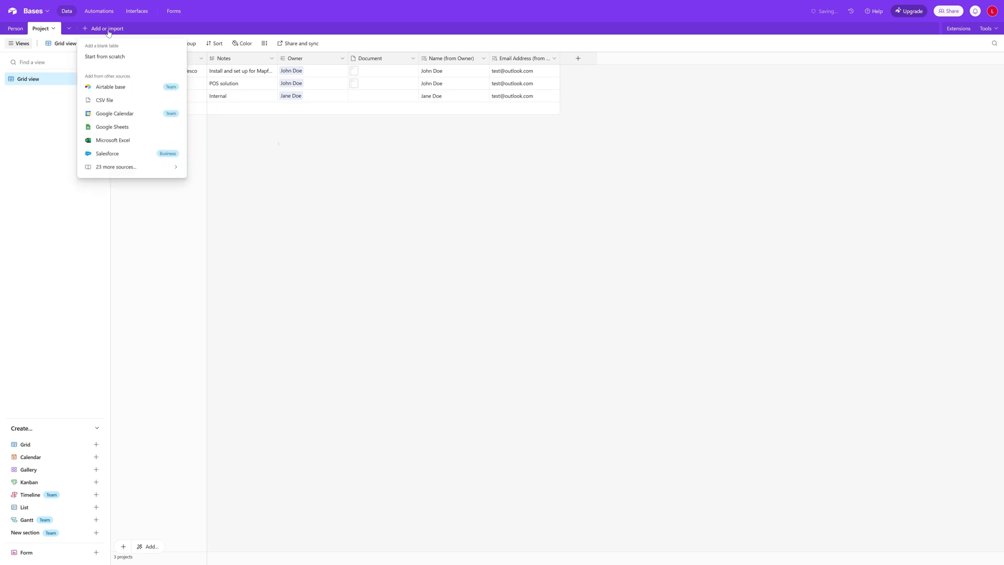
Create a new blank table named Task
left_click(111, 57)
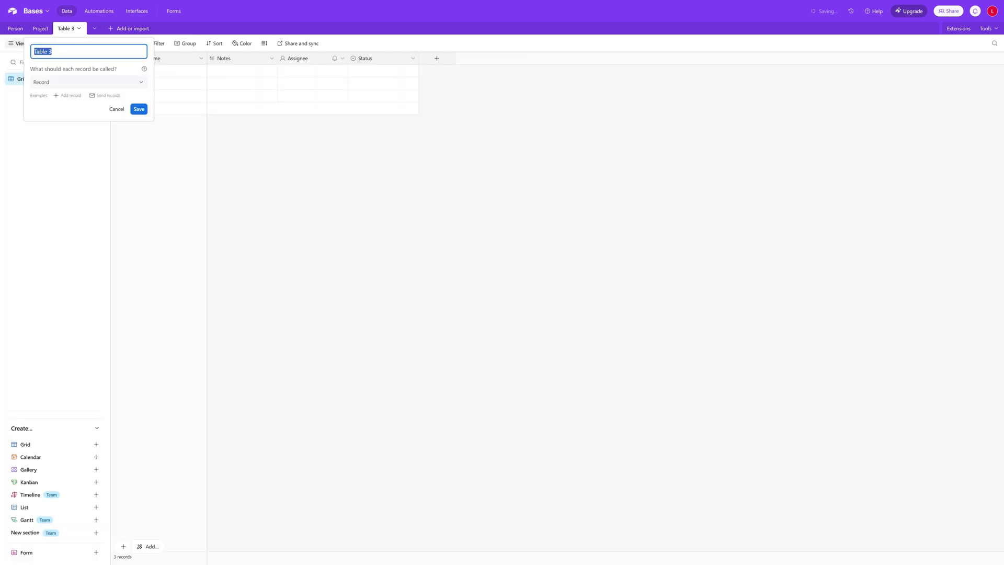
type("Tasjks")
type("k")
left_click(142, 111)
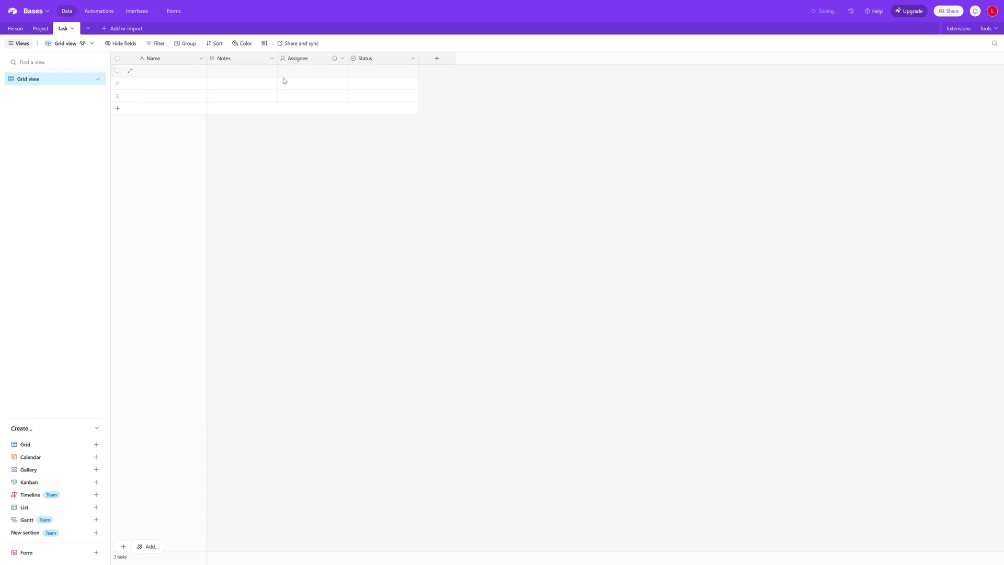
Delete the default Assignee and Status fields from the Task table
left_click(310, 61)
left_click(383, 63, "shift")
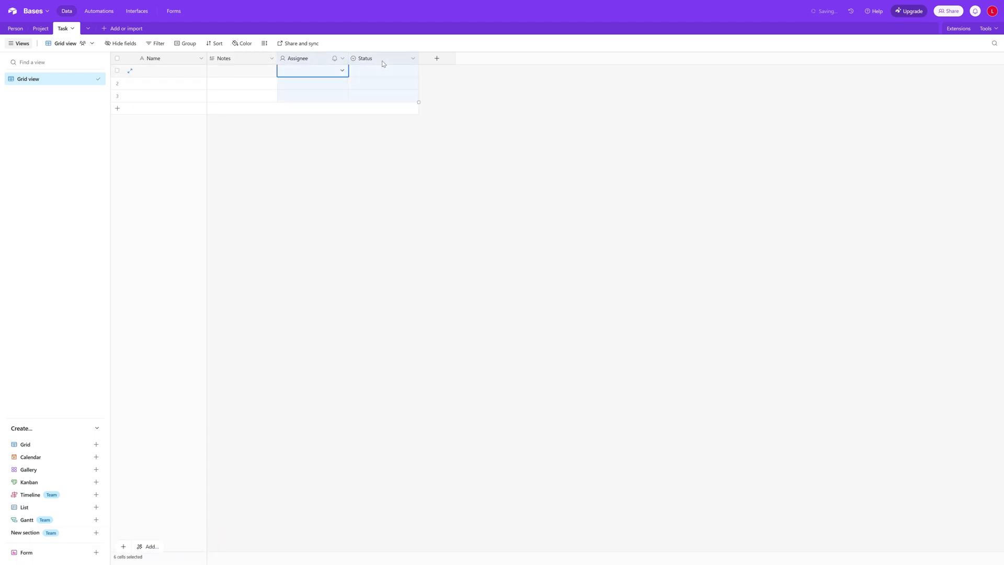
right_click(383, 63)
left_click(402, 143)
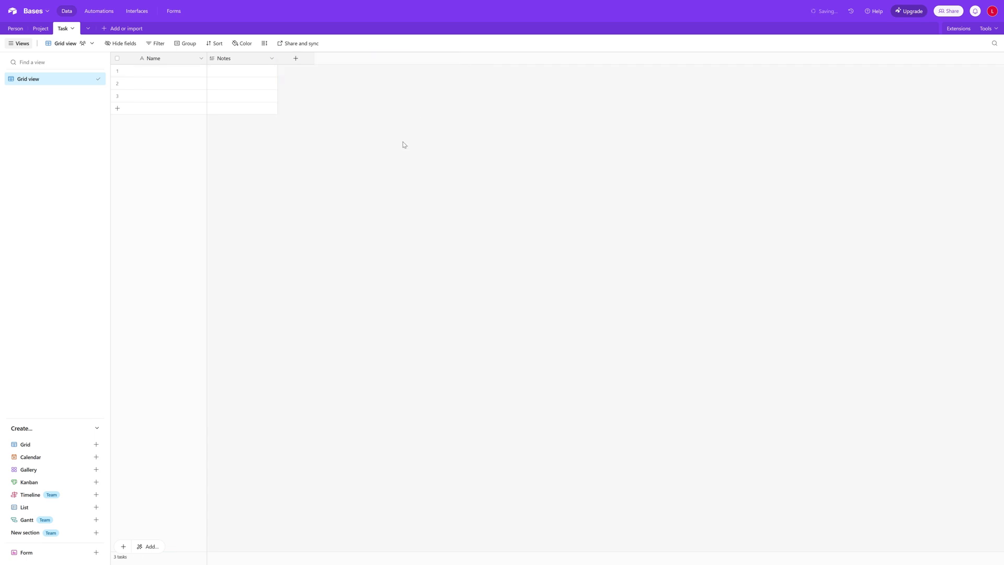
left_click(295, 59)
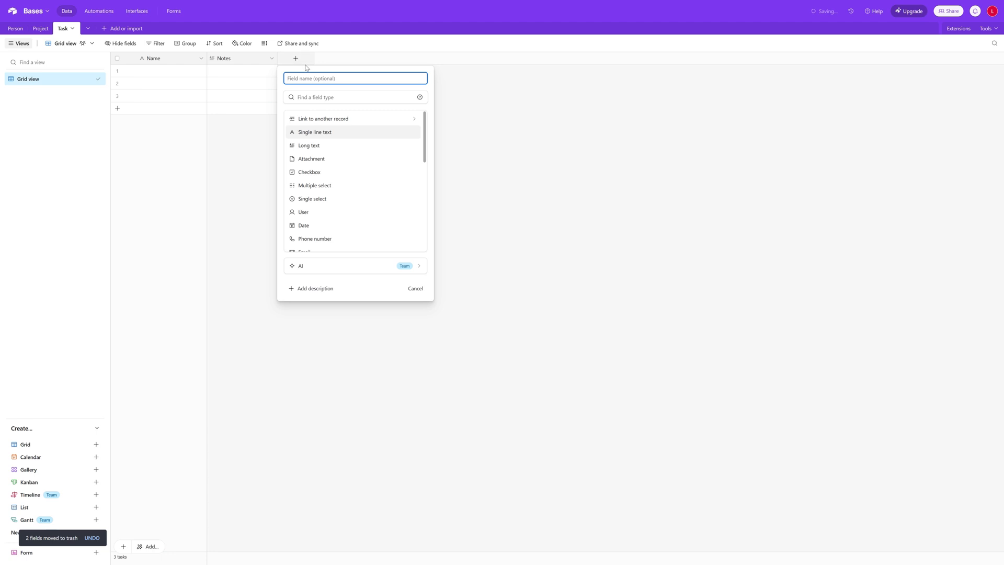
Create an Assign Resource field linking to a single Person record
type("Assign Resource")
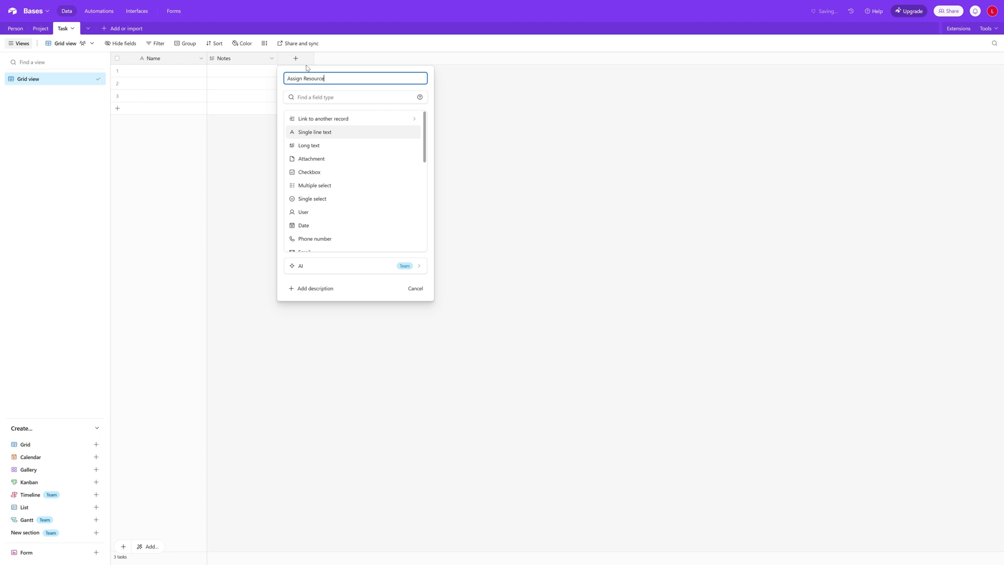
left_click(353, 122)
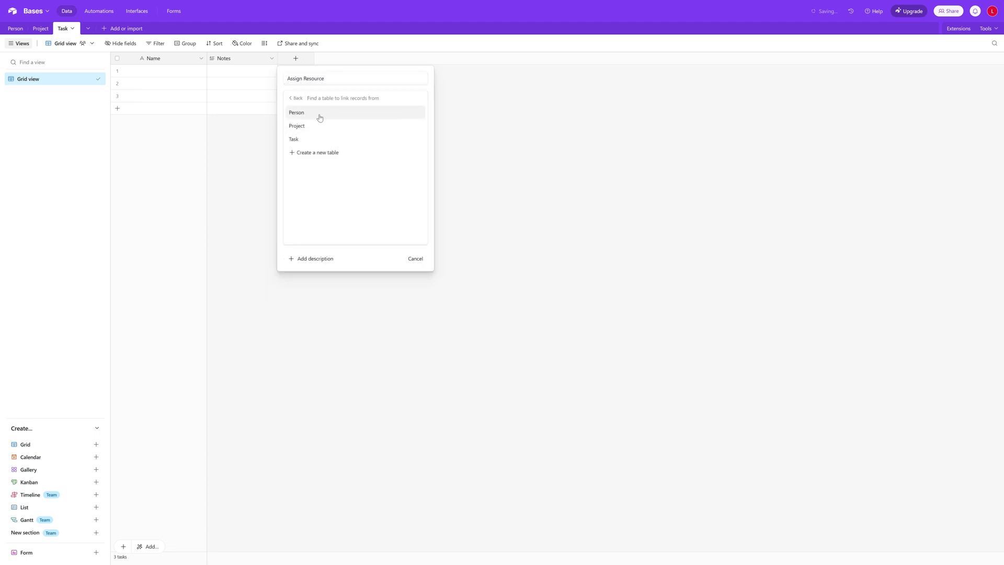
left_click(320, 118)
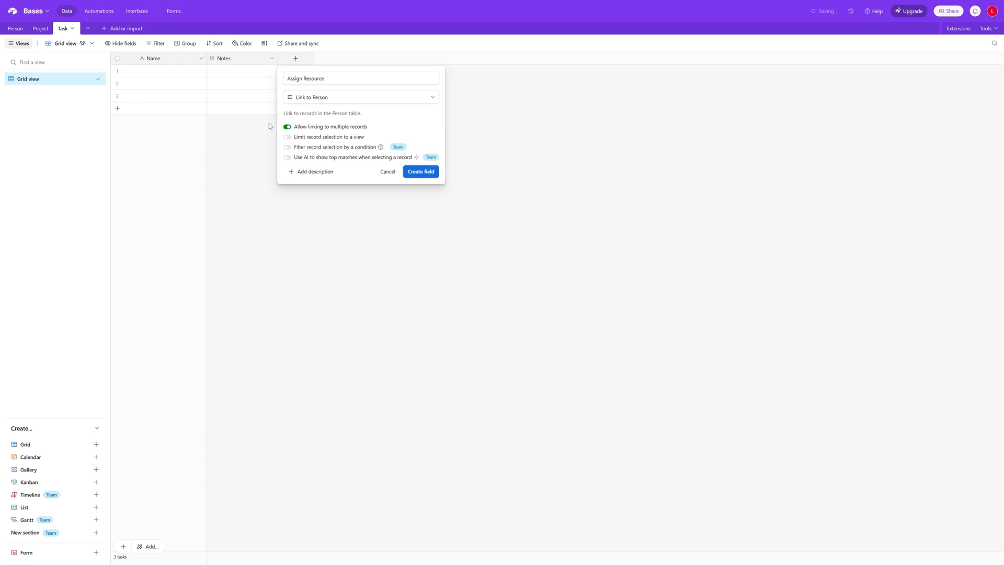
left_click(287, 129)
left_click(421, 172)
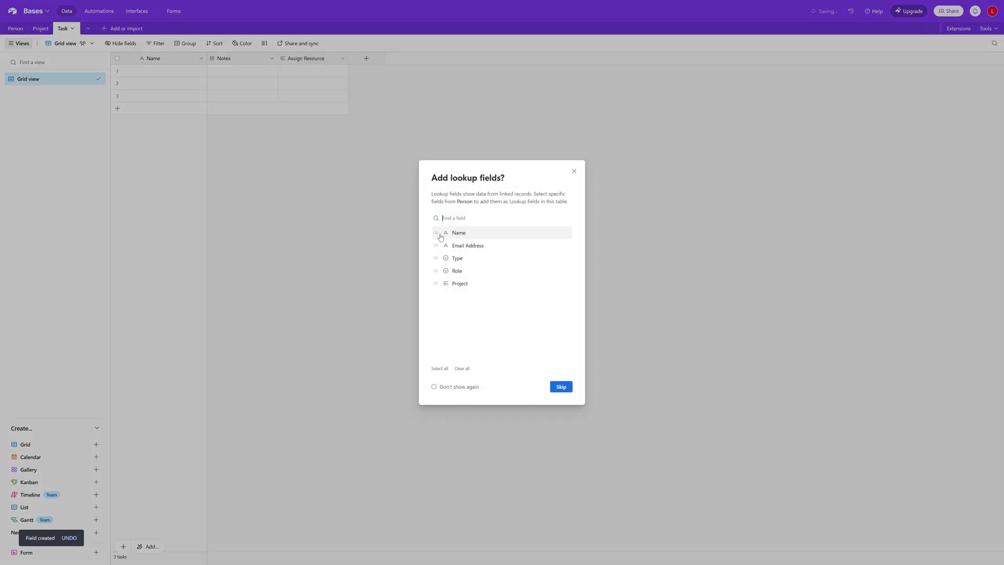
Add Name, Email Address and Role lookup fields from Assign Resource
left_click(438, 234)
left_click(436, 246)
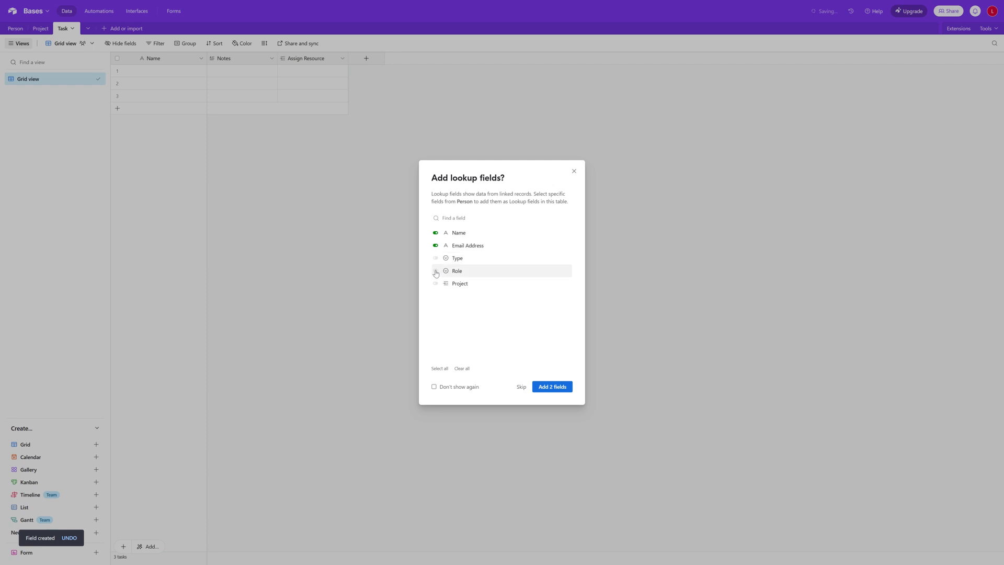
left_click(436, 271)
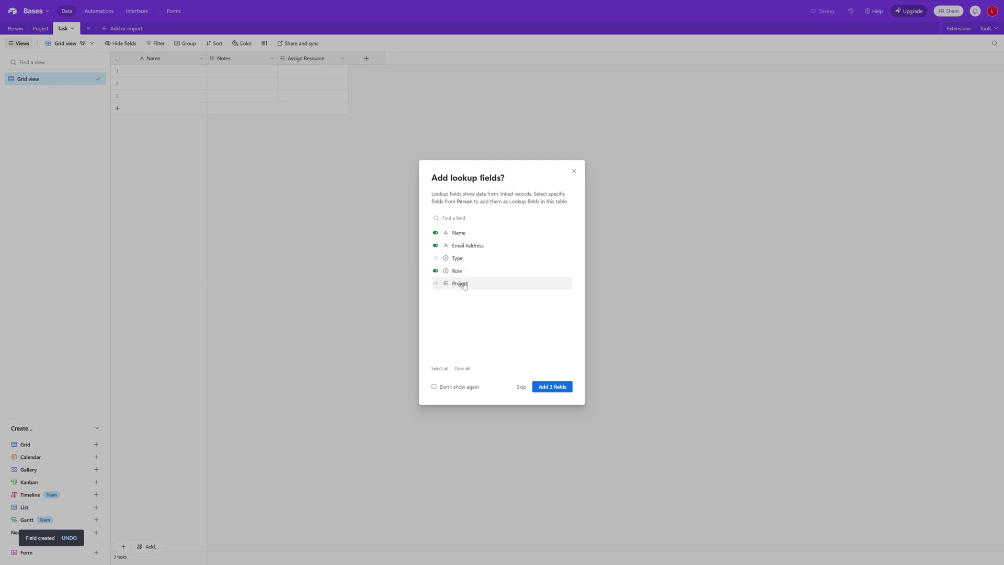
left_click(567, 390)
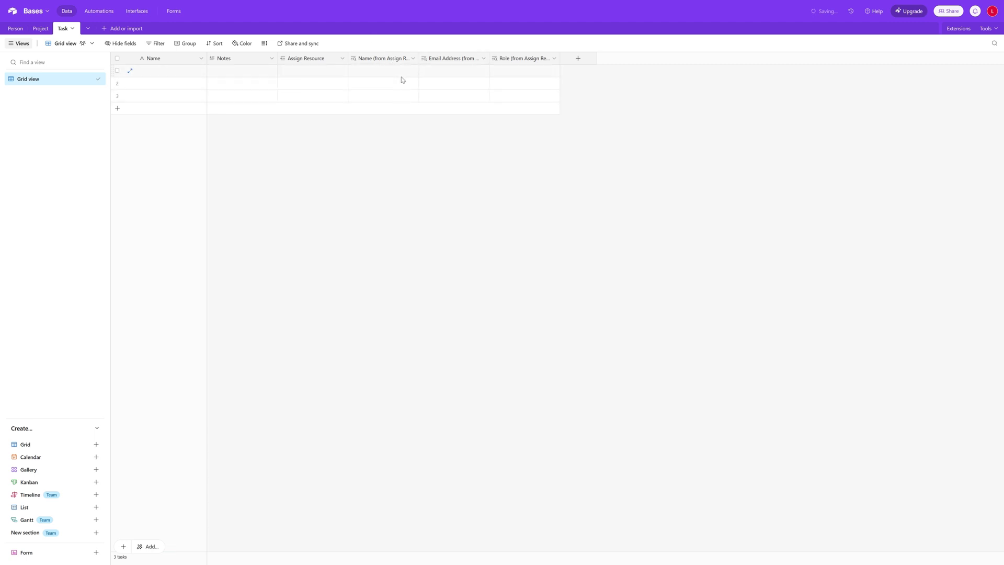
left_click(579, 59)
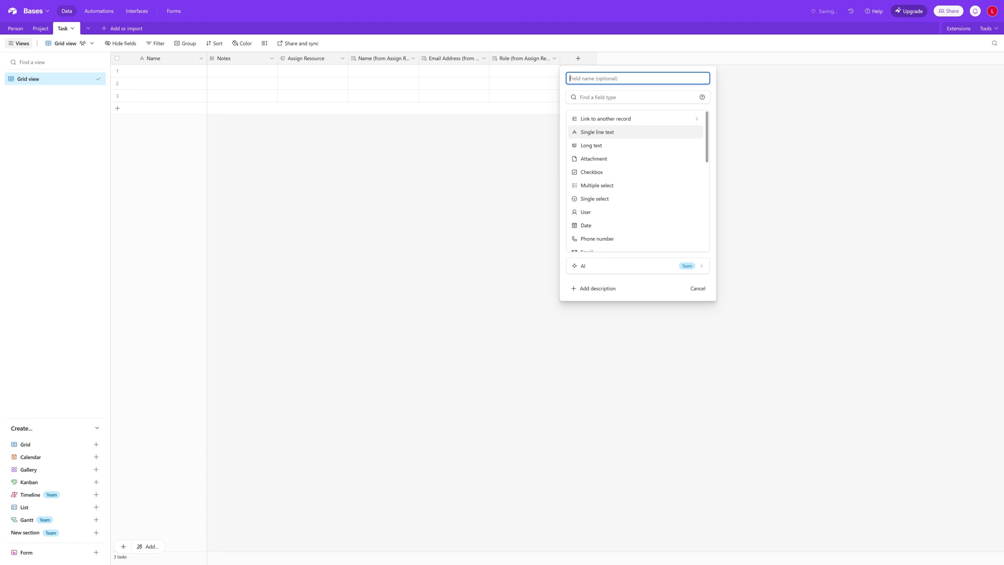
Create a Role Required single-select field with Developer, Project Manager and Integration Lead choices
type("Role Required")
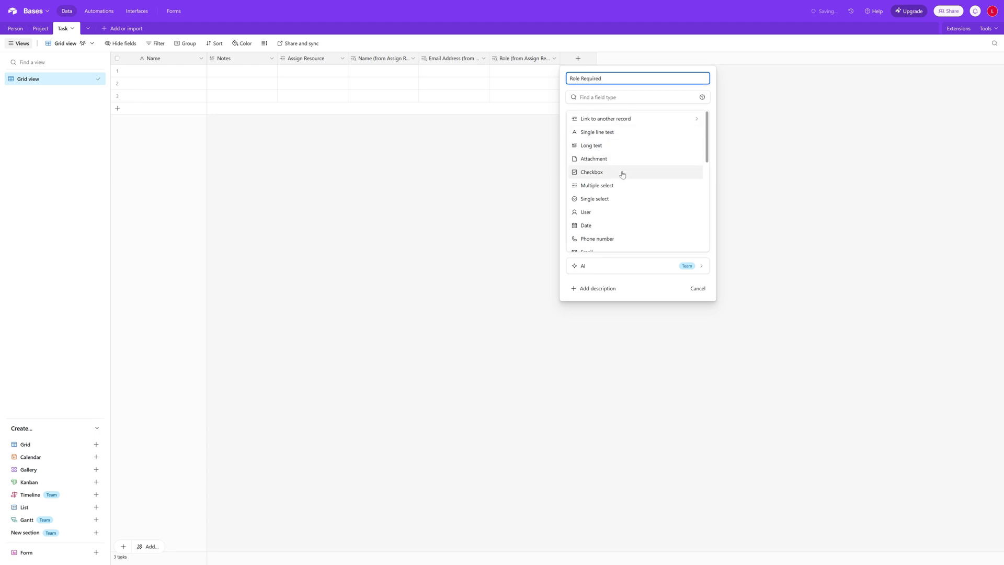
left_click(627, 202)
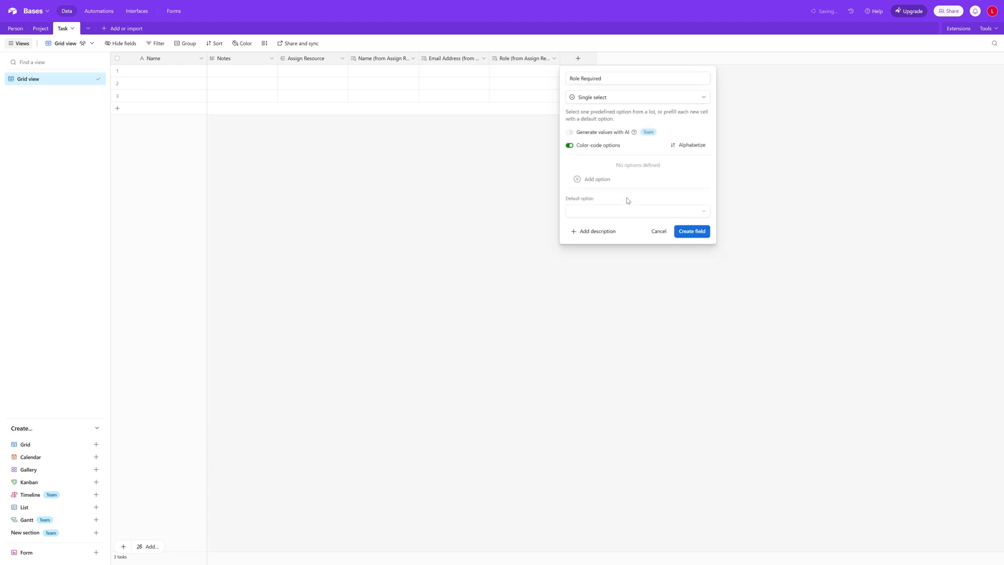
left_click(599, 180)
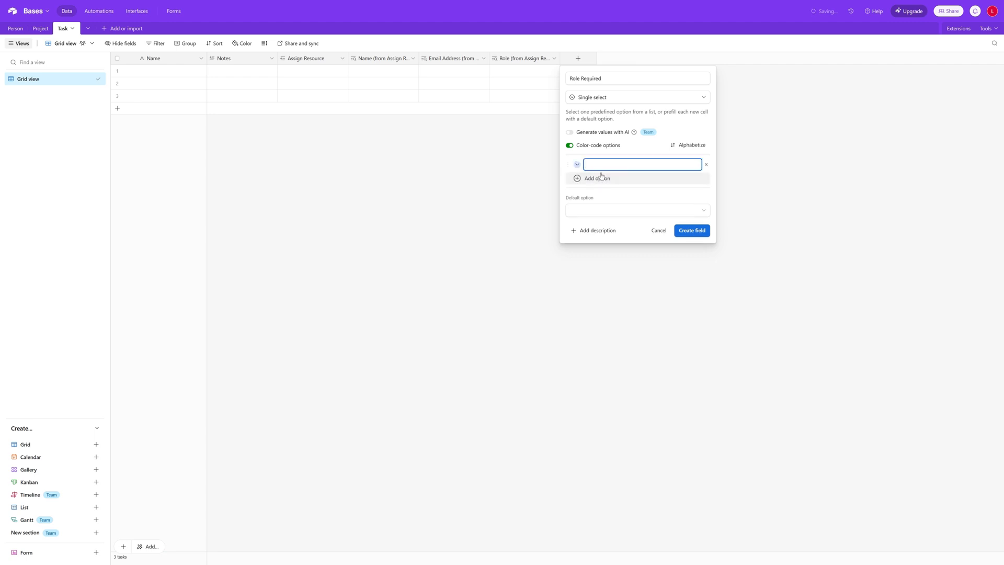
type("Developer")
key("Return")
type("P")
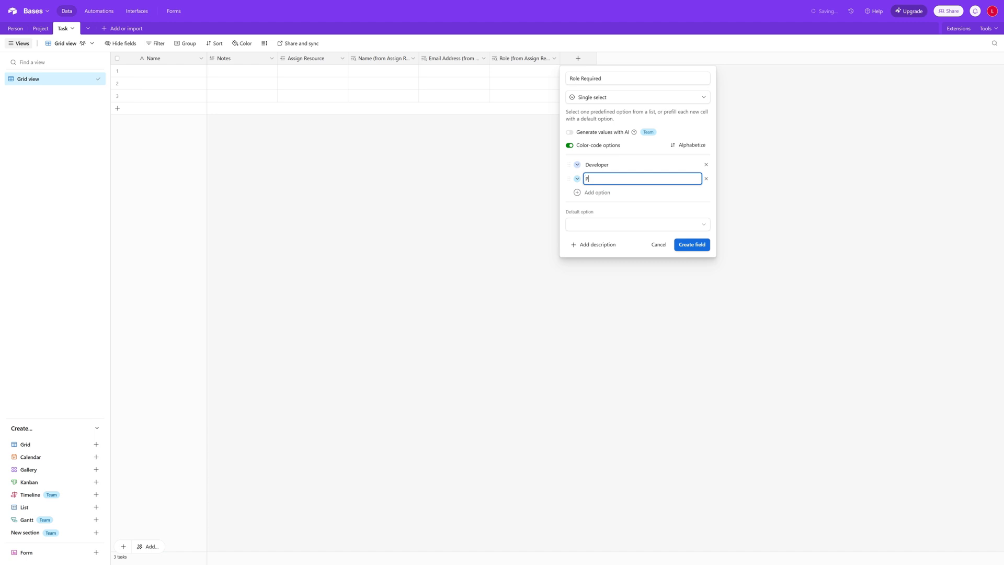
type("roject Manager")
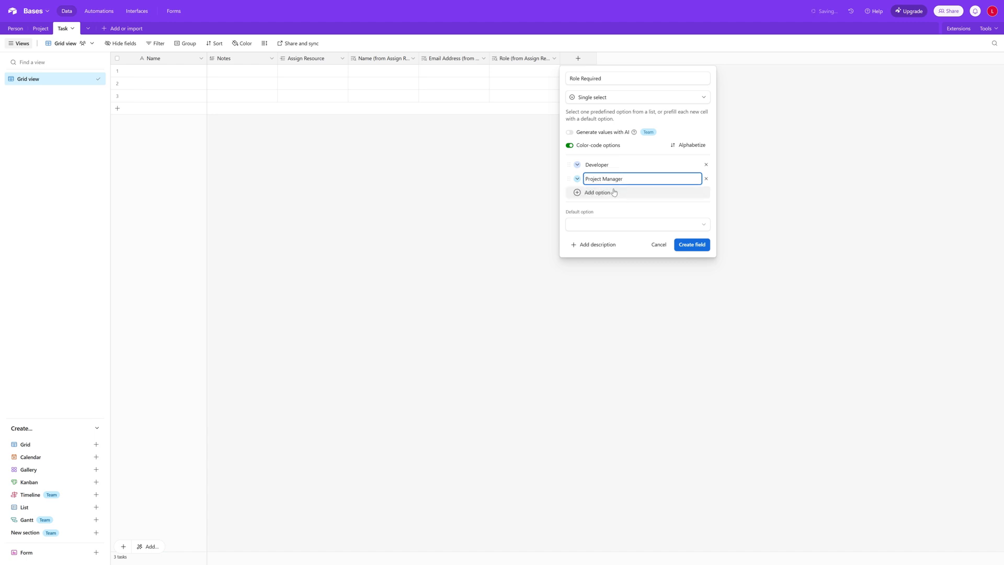
left_click(622, 193)
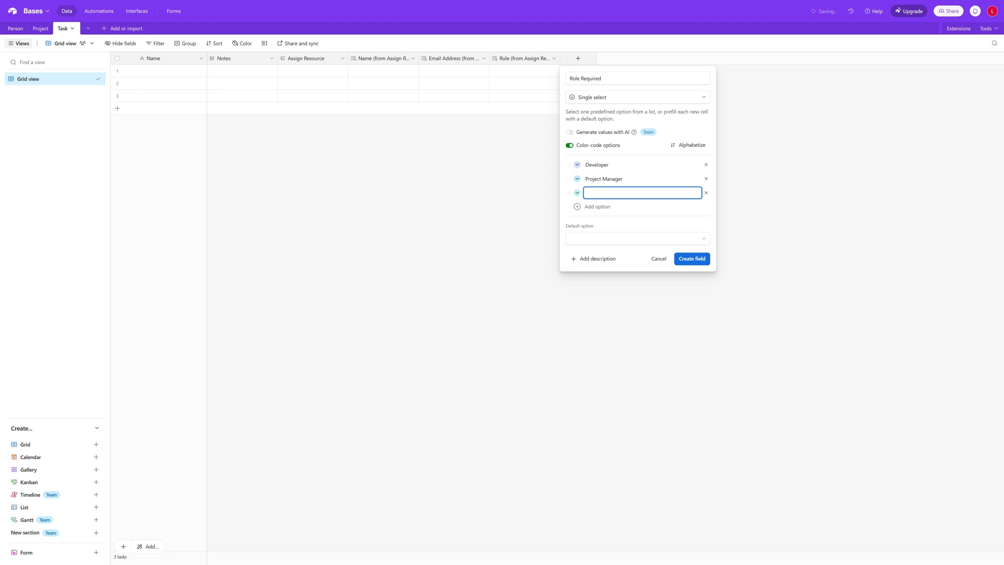
type("Integration Lead")
left_click(694, 260)
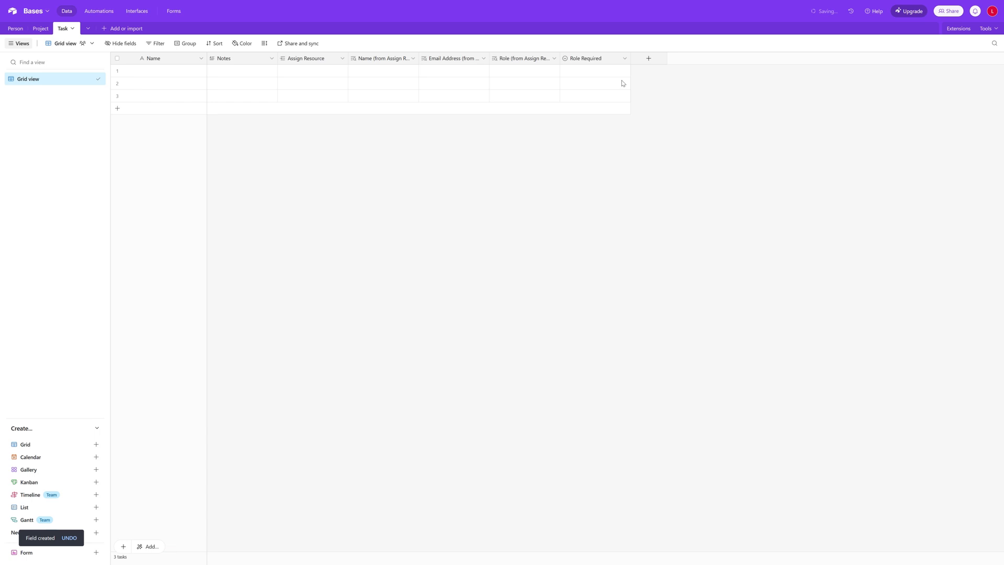
Move the Role Required column ahead of Assign Resource, right after Notes
left_click_drag(605, 63, 308, 67)
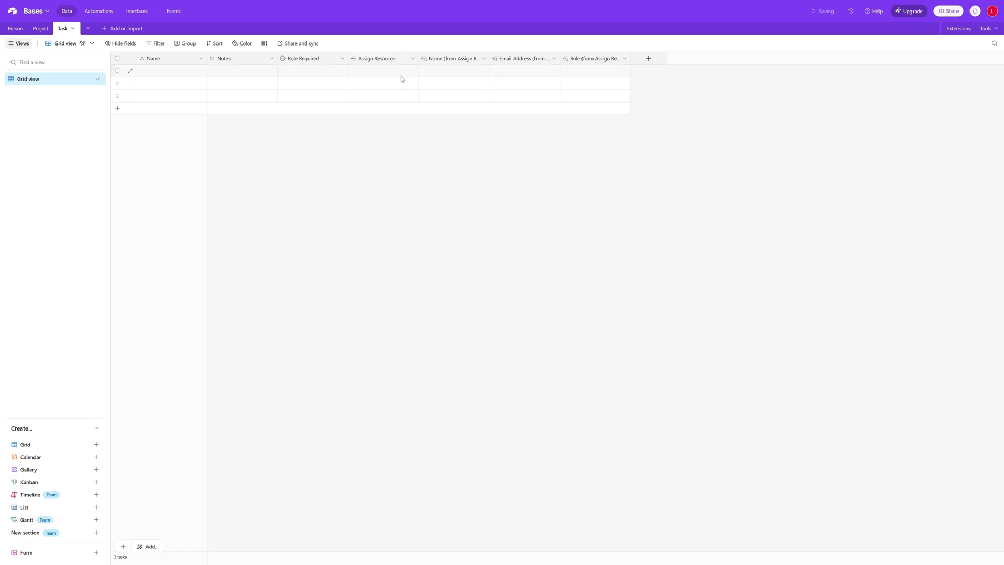
left_click(413, 58)
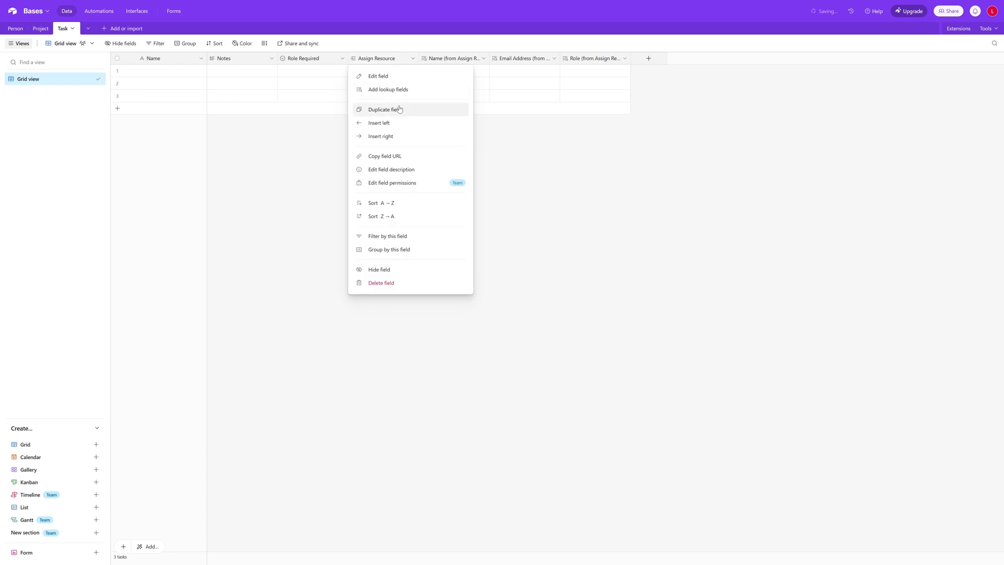
left_click(548, 200)
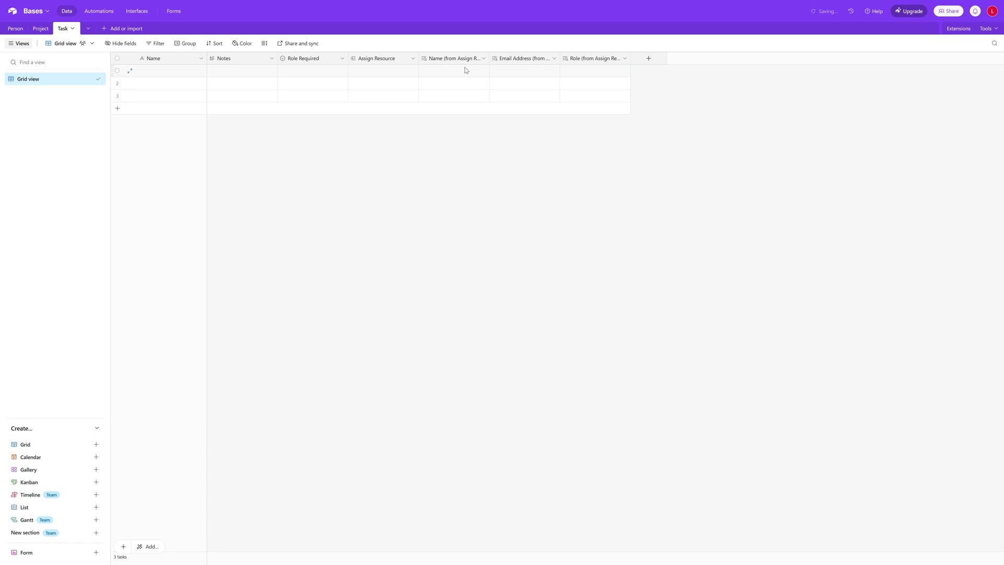
left_click(649, 58)
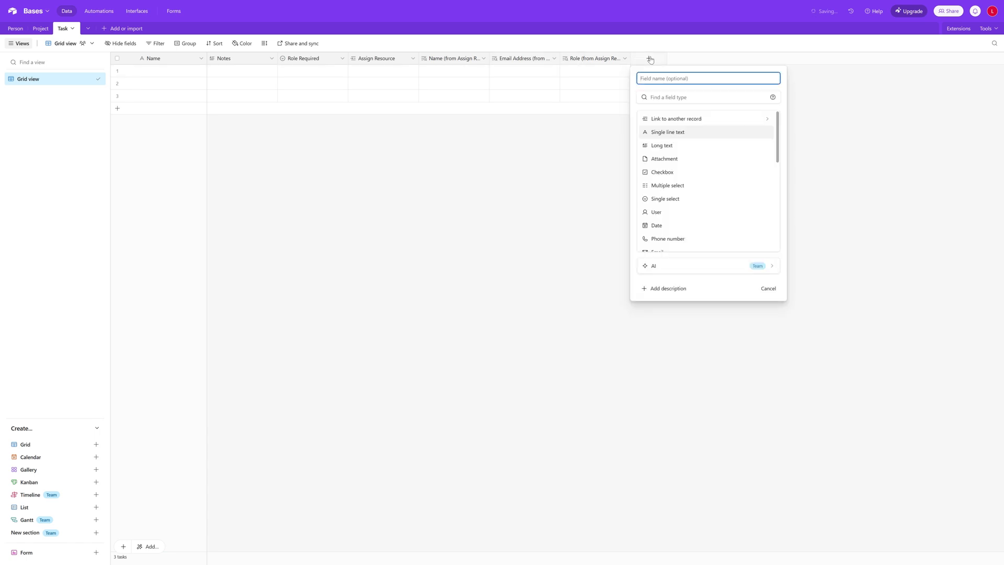
Create a Status single-select field offering Not Started, In Progress and Complete
type("Status")
left_click(691, 204)
left_click(679, 182)
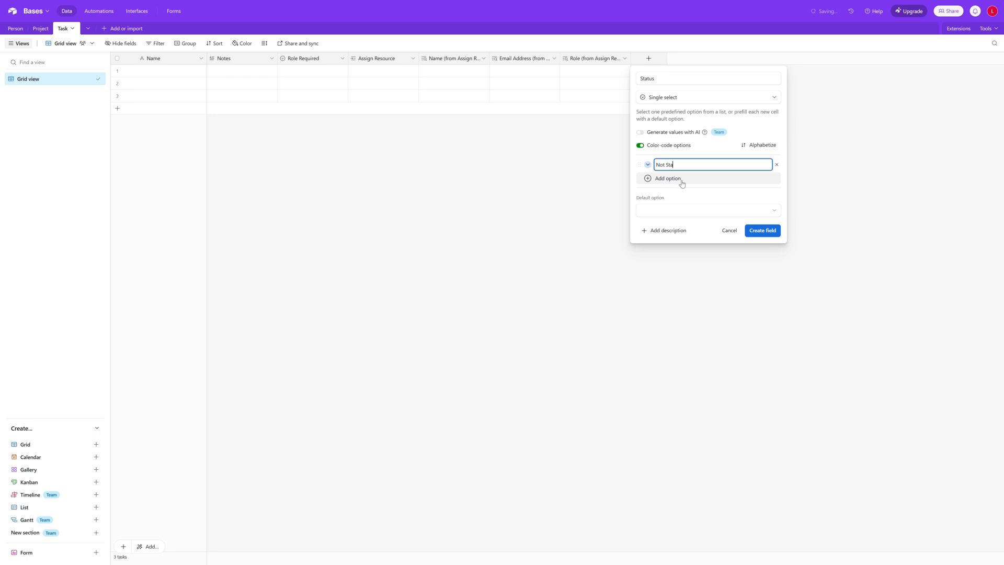
type("Not Started")
key("Return")
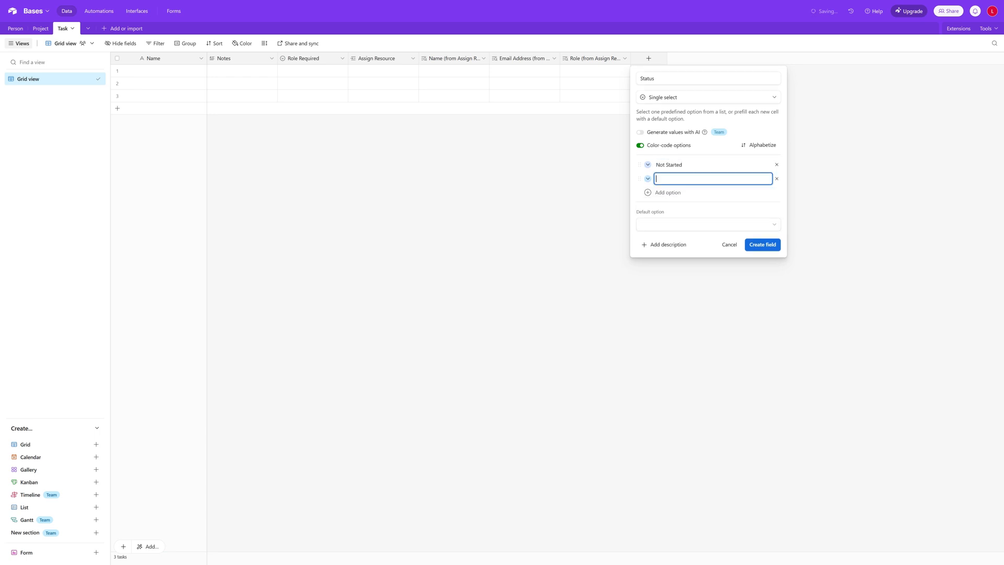
type("In Profress")
key("BackSpace")
type("geess")
key("Return")
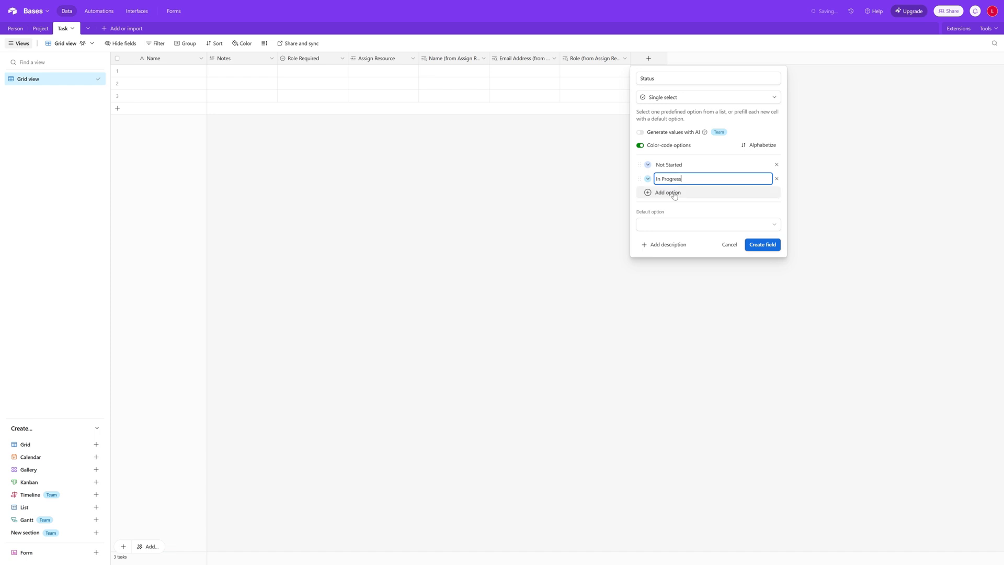
type("Complete")
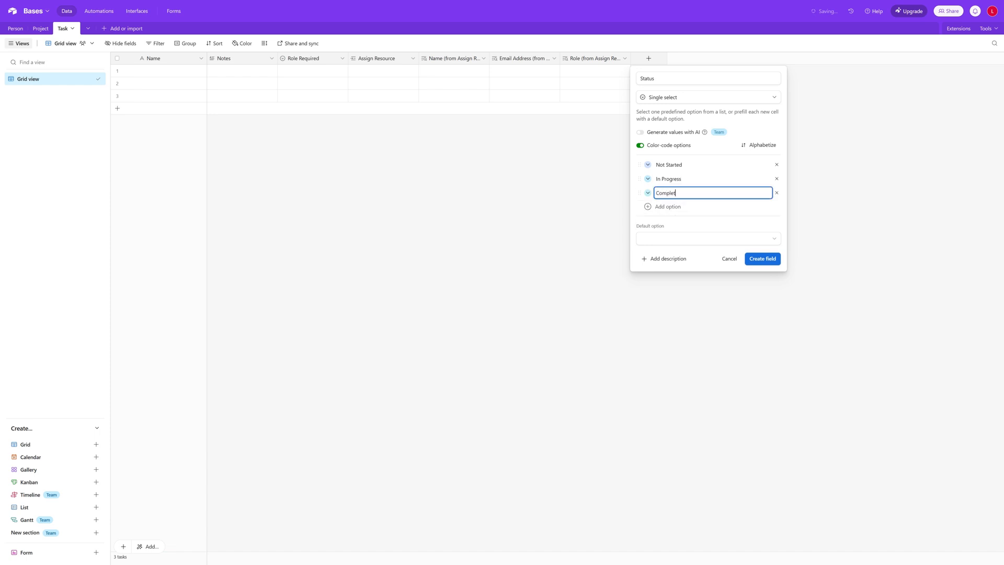
left_click(771, 264)
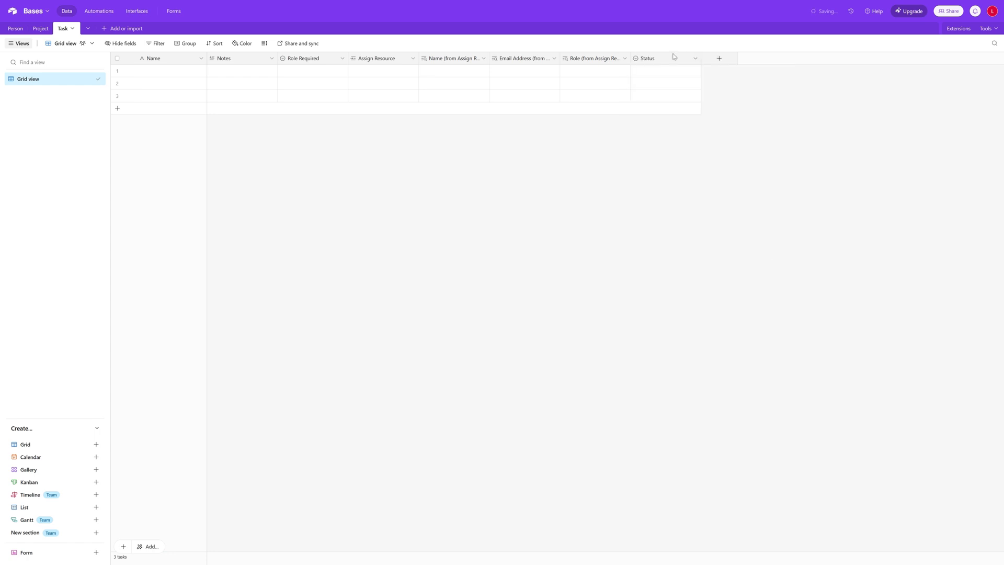
Add a Start Date field of type Date using the Friendly (1 March 2025) format
left_click(719, 59)
type("S")
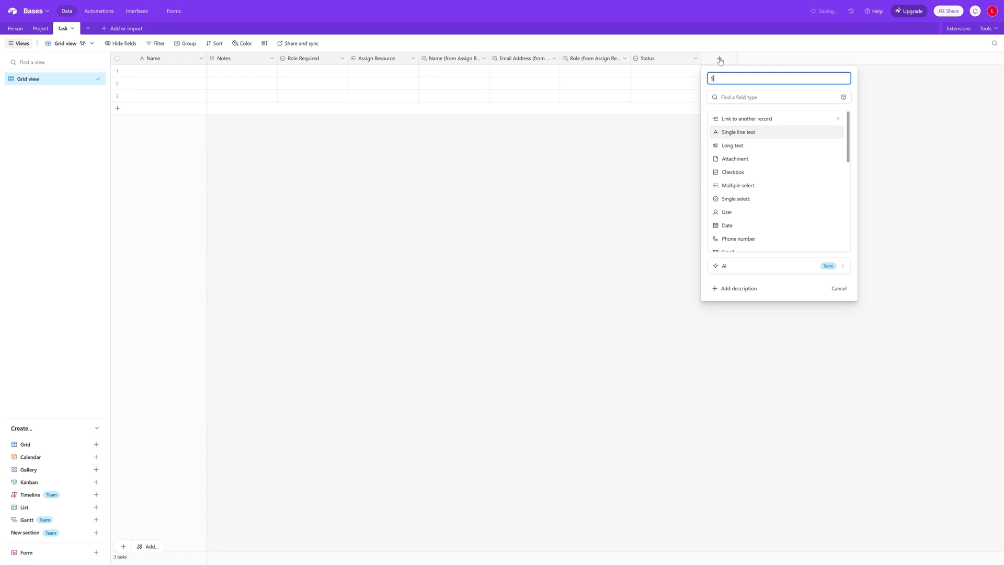
type("tart Date")
scroll(761, 167, "down", 3)
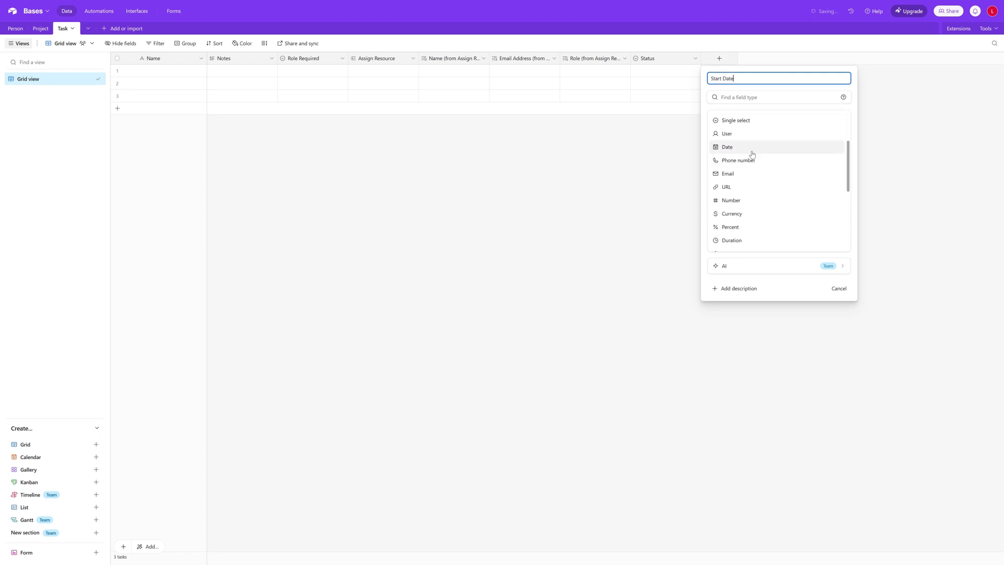
left_click(748, 152)
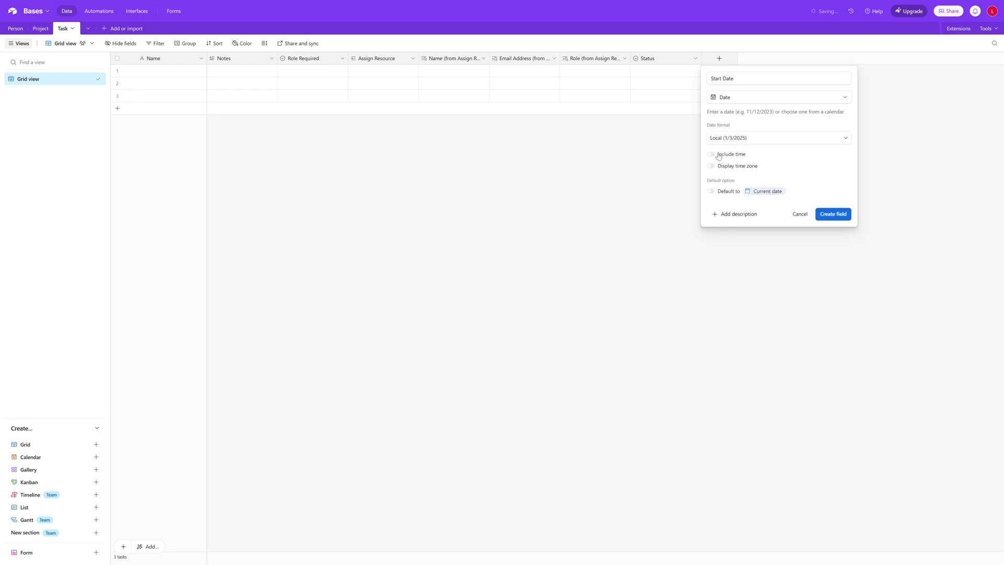
left_click(774, 138)
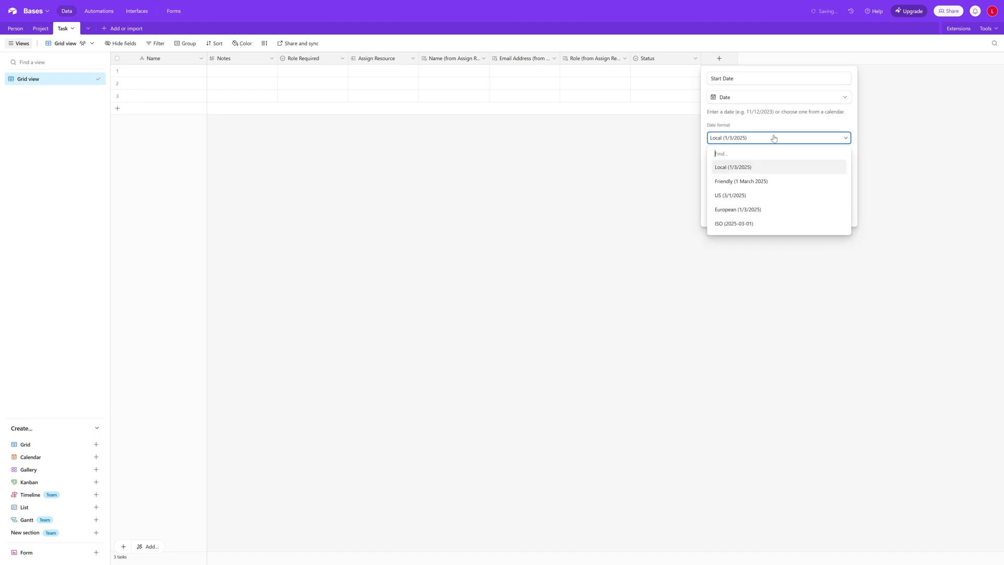
left_click(763, 186)
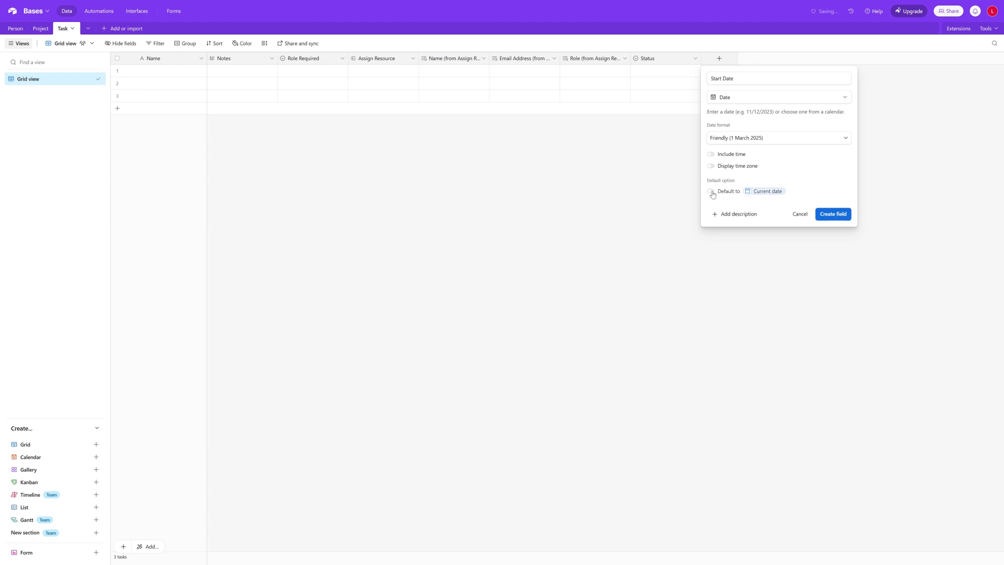
left_click(840, 215)
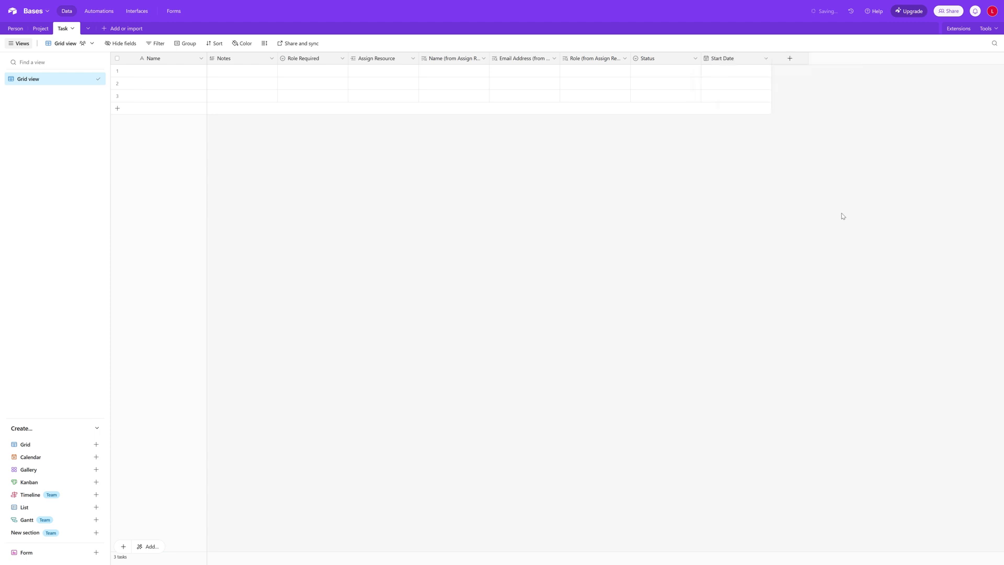
left_click(789, 58)
Create an End Date field of type Date with the Friendly (1 March 2025) format
type("Date")
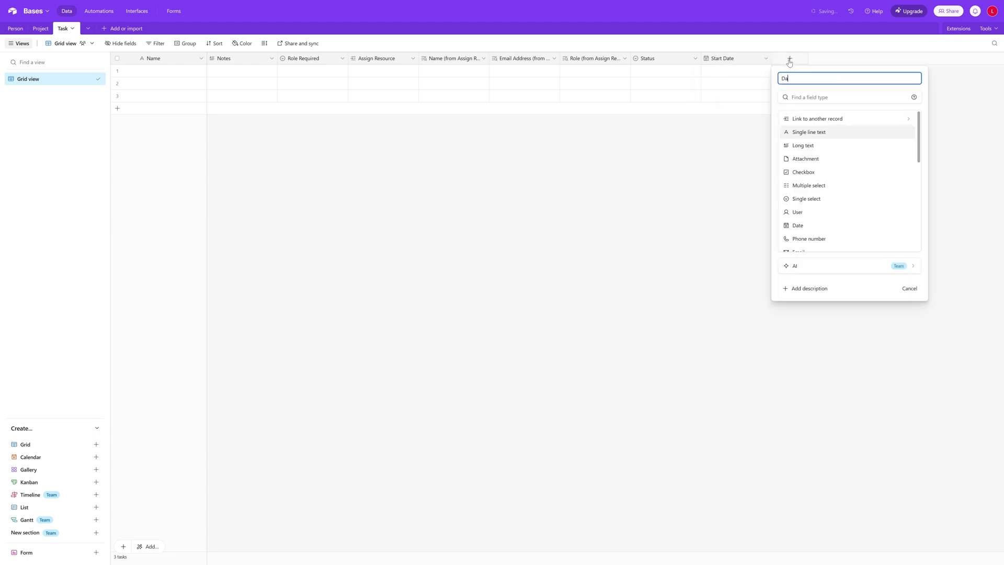
key("BackSpace")
key("BackSpace")
key("BackSpace")
key("BackSpace")
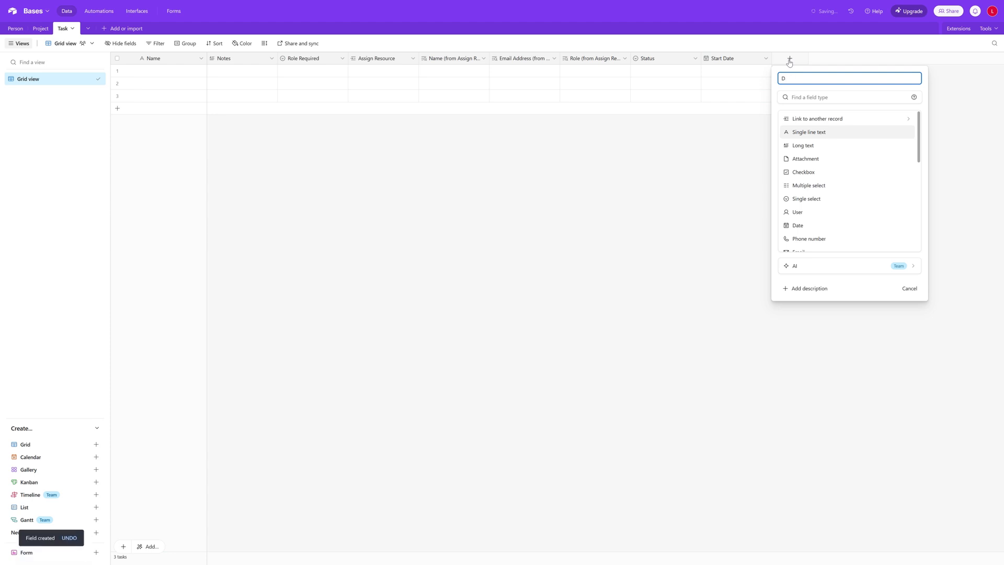
type("End Date")
scroll(865, 167, "down", 1)
left_click(837, 190)
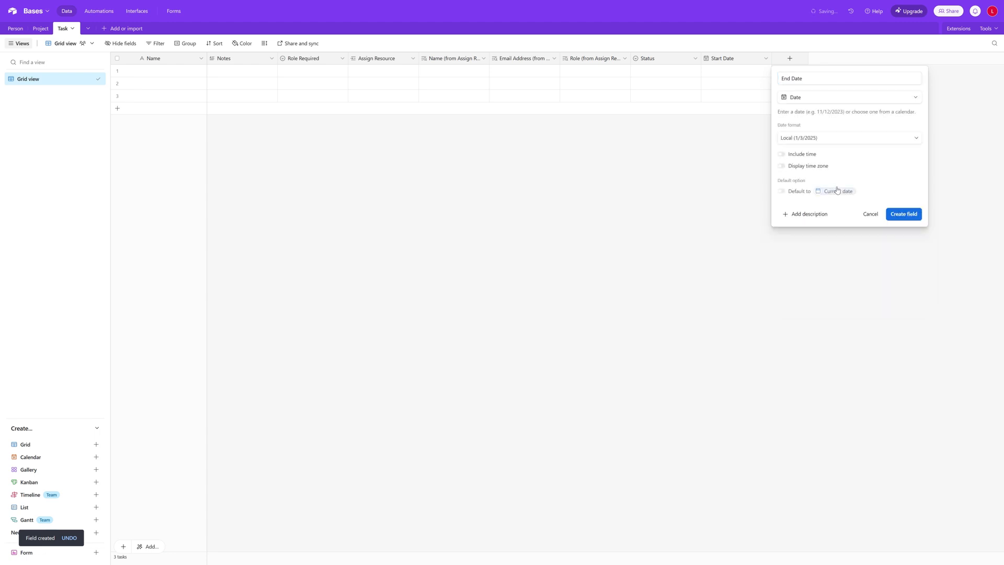
left_click(828, 139)
left_click(811, 181)
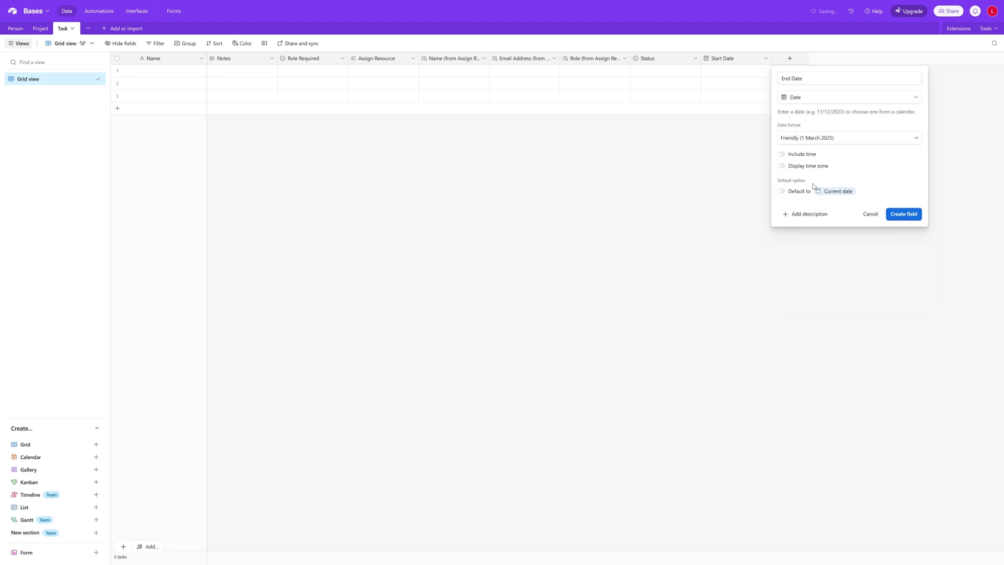
left_click(909, 217)
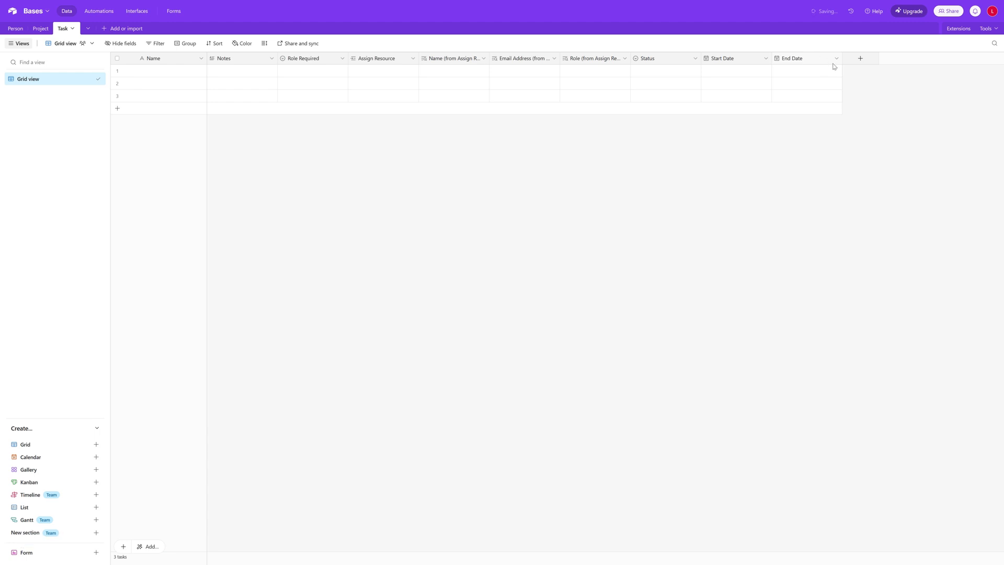
left_click(859, 61)
Name the new field Duration and make it a Formula field
type("Duration")
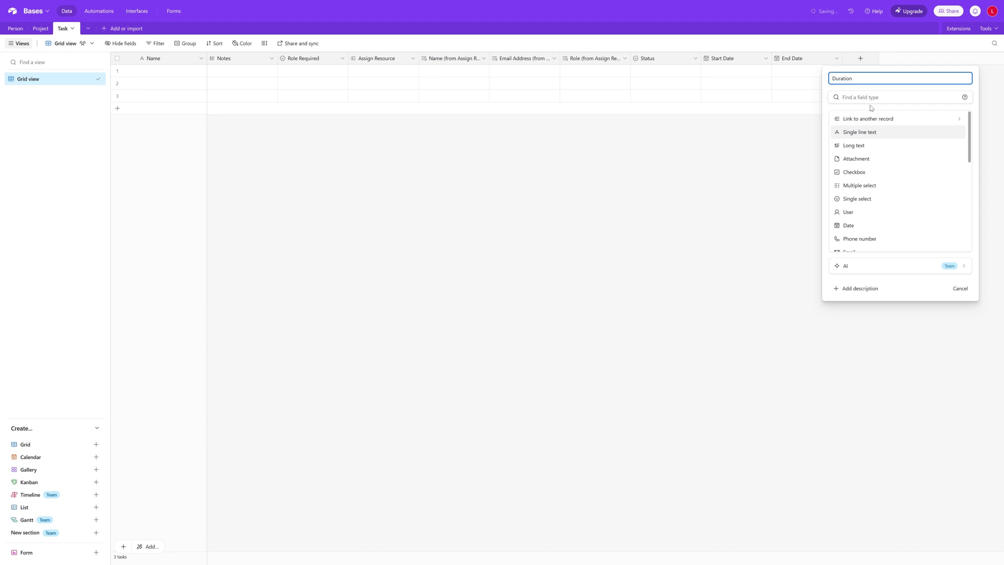
scroll(902, 151, "down", 2)
scroll(902, 151, "down", 3)
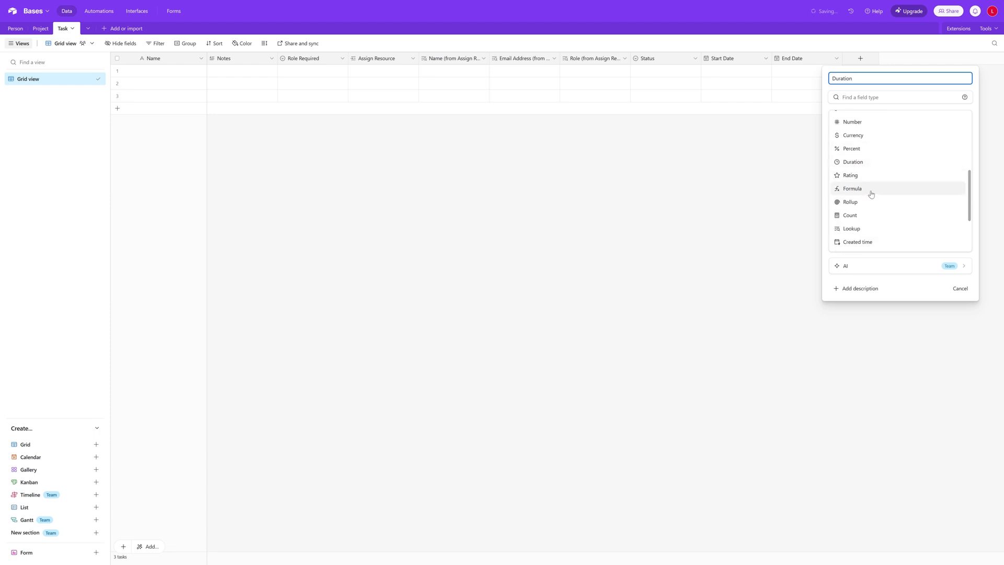
left_click(868, 196)
Enter the formula DATETIME_DIFF({End Date},{Start Date},'days') and create the Duration field
left_click(829, 143)
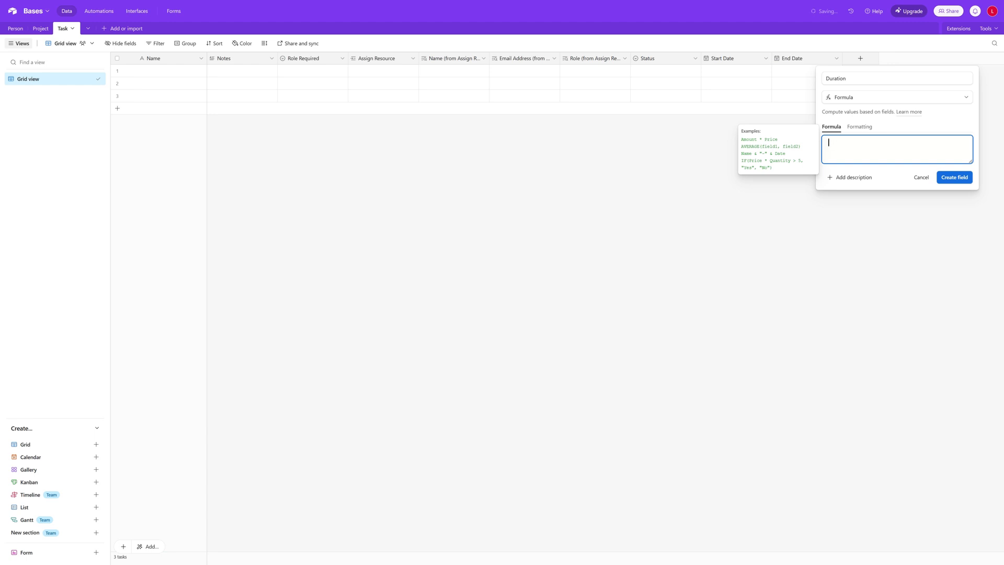
type("date")
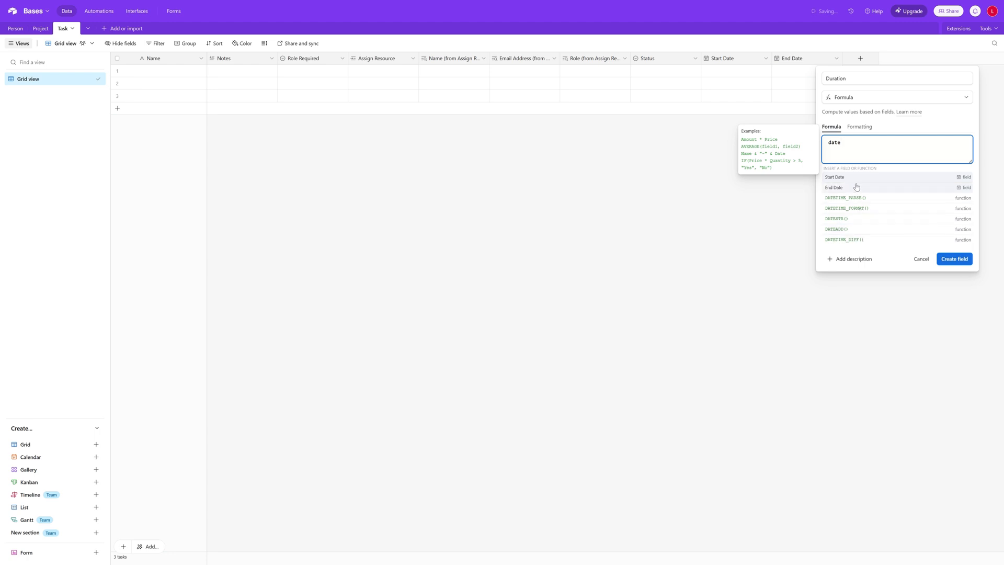
left_click(869, 240)
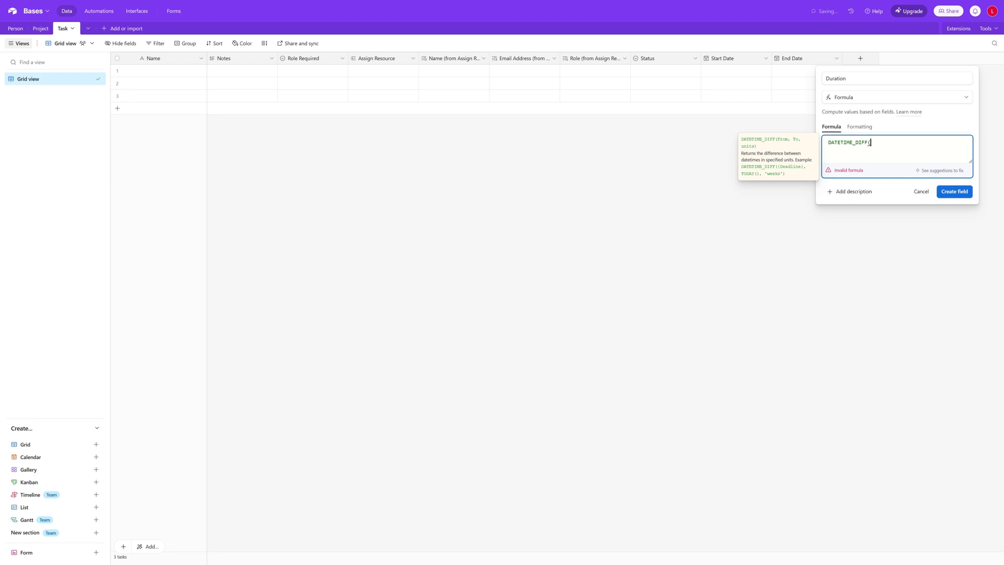
type("end")
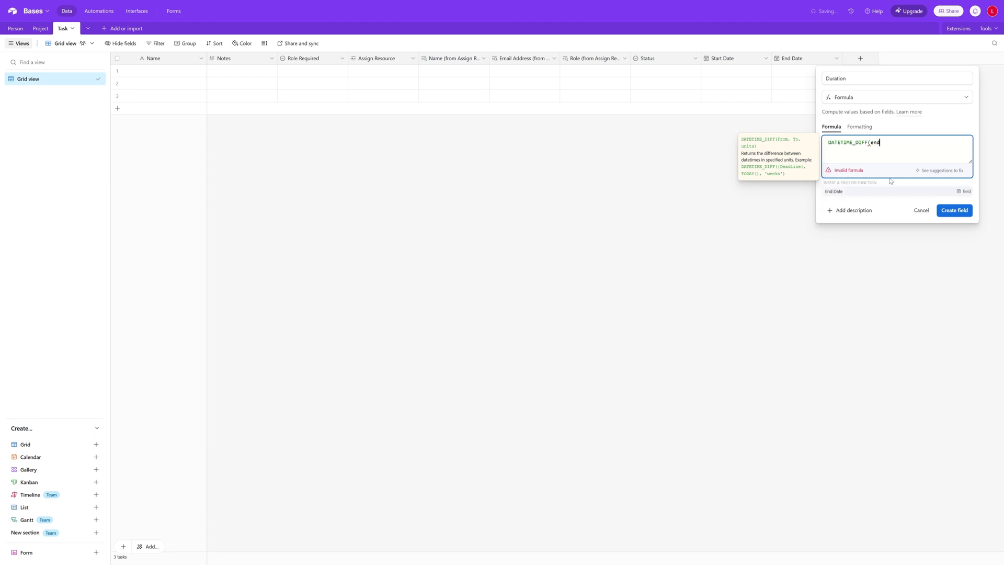
left_click(882, 193)
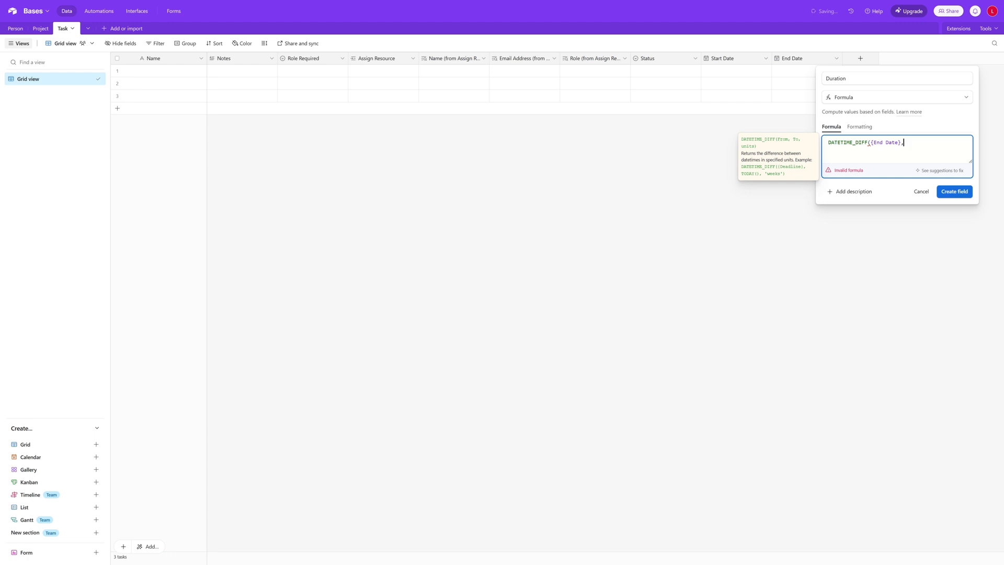
type("start")
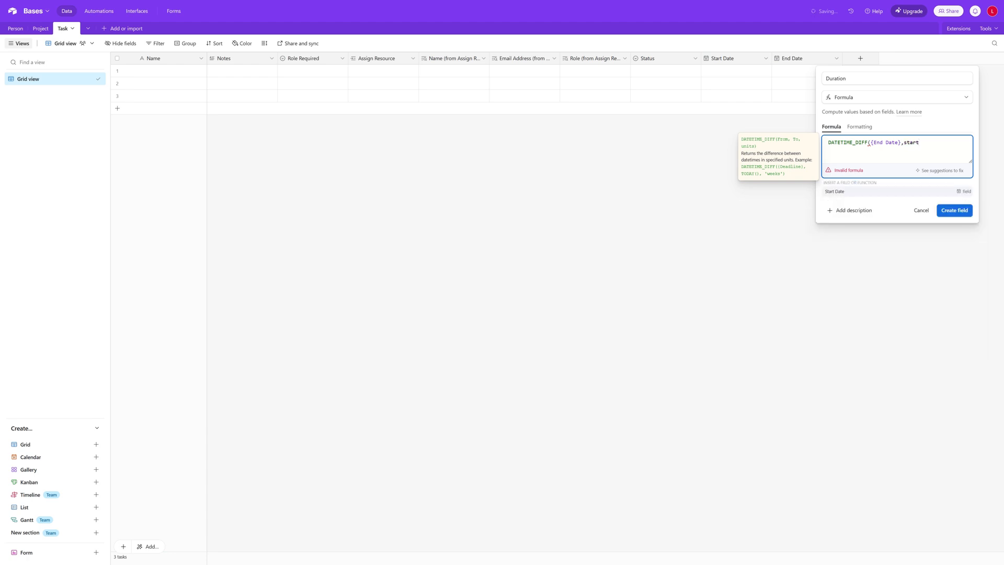
left_click(856, 192)
type(",")
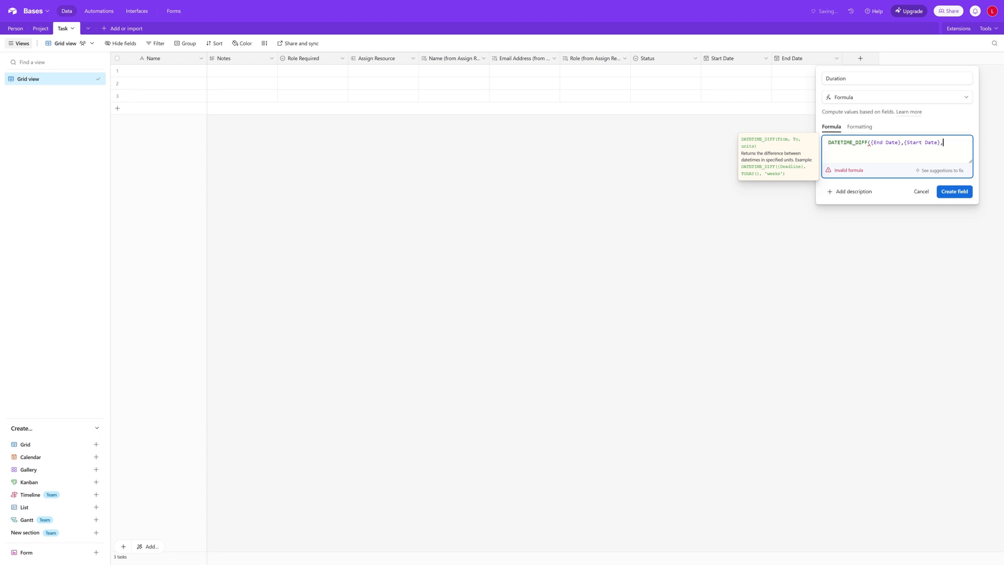
type("'days')")
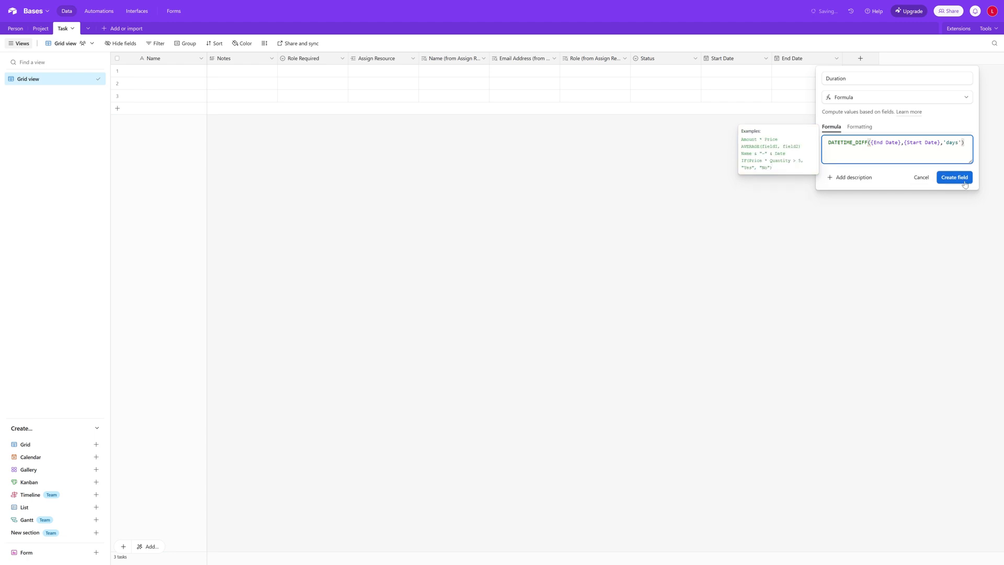
left_click(965, 178)
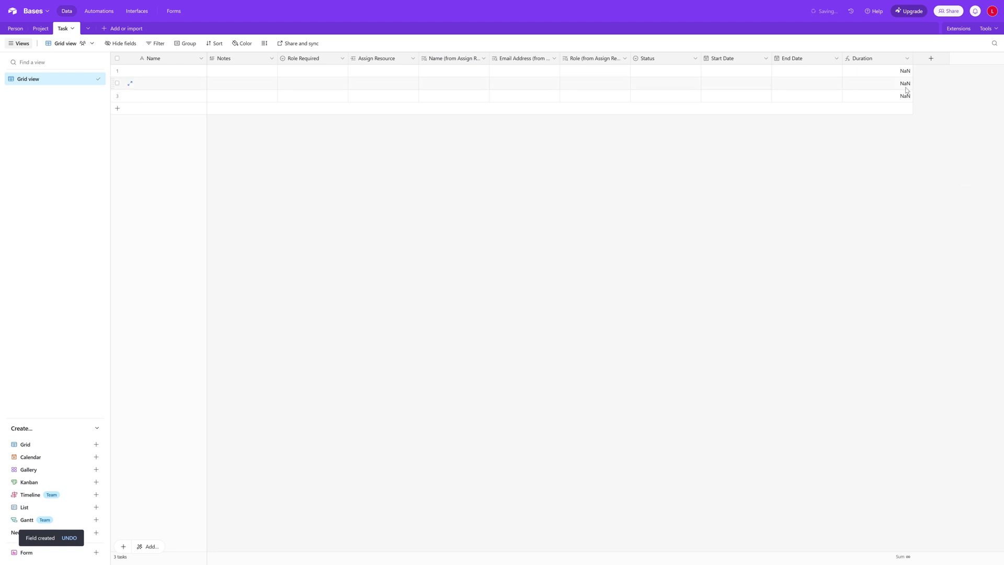
left_click(750, 74)
Set row 1's Start Date to 3 March and End Date to 24 March 2025
left_click(750, 74)
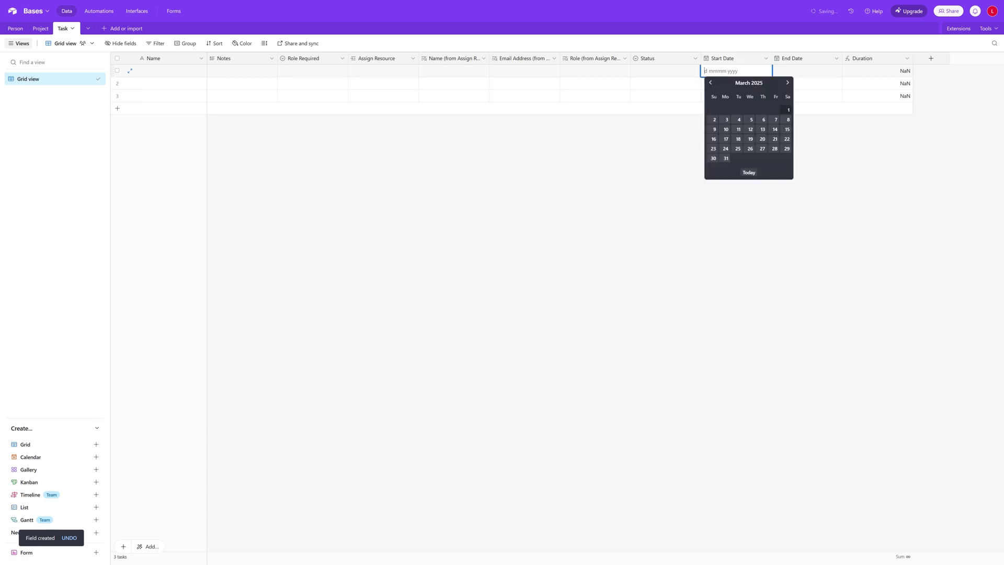
left_click(728, 121)
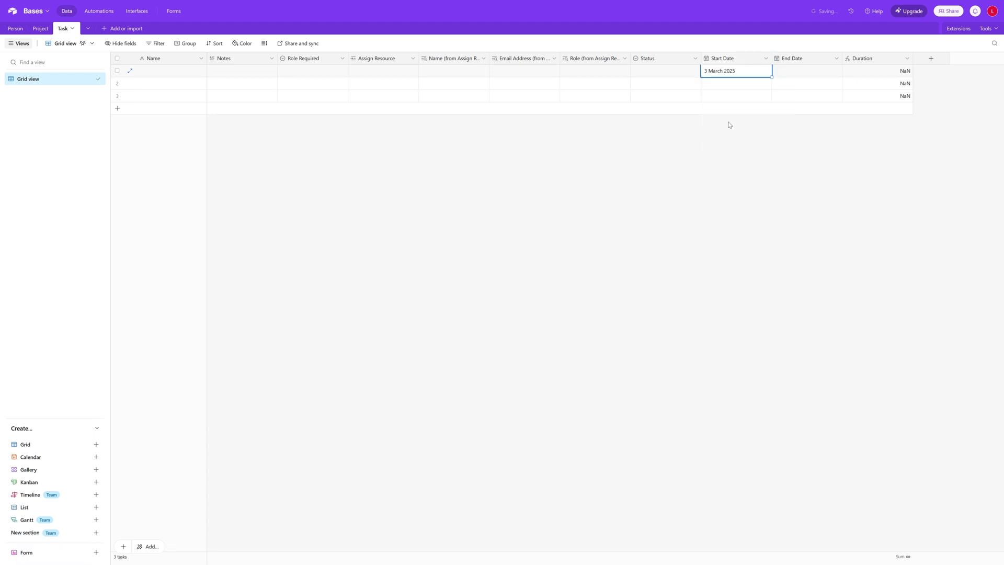
double_click(800, 73)
left_click(796, 149)
Clear row 1's Start Date and End Date values so both cells are empty again
double_click(748, 71)
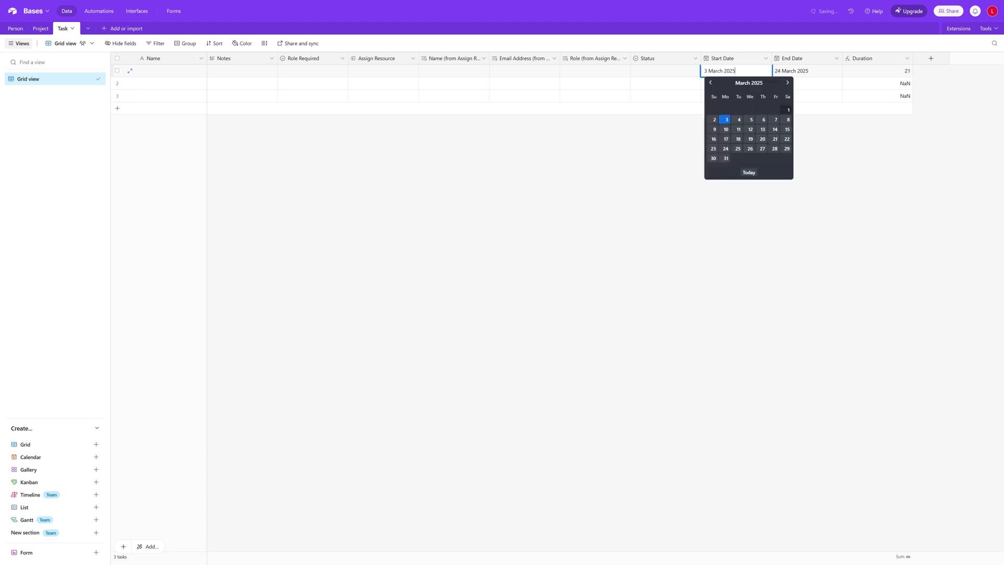
left_click_drag(736, 71, 702, 70)
key("BackSpace")
key("Tab")
key("BackSpace")
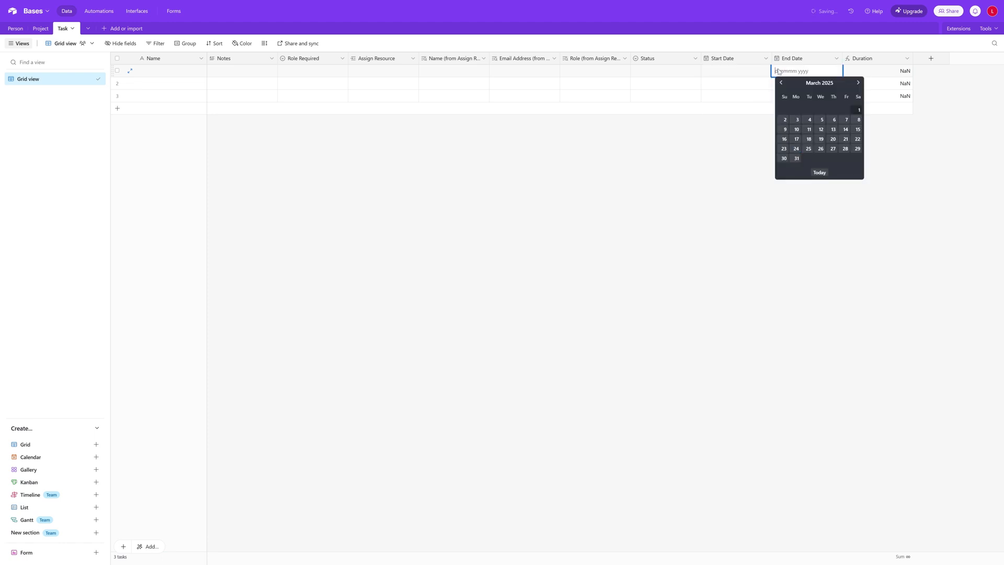
left_click(888, 73)
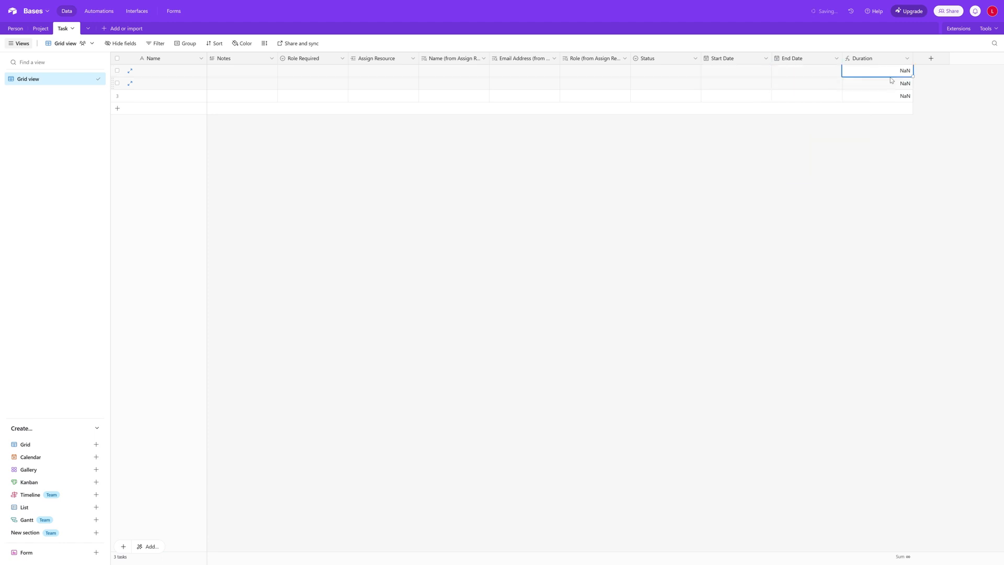
left_click(907, 58)
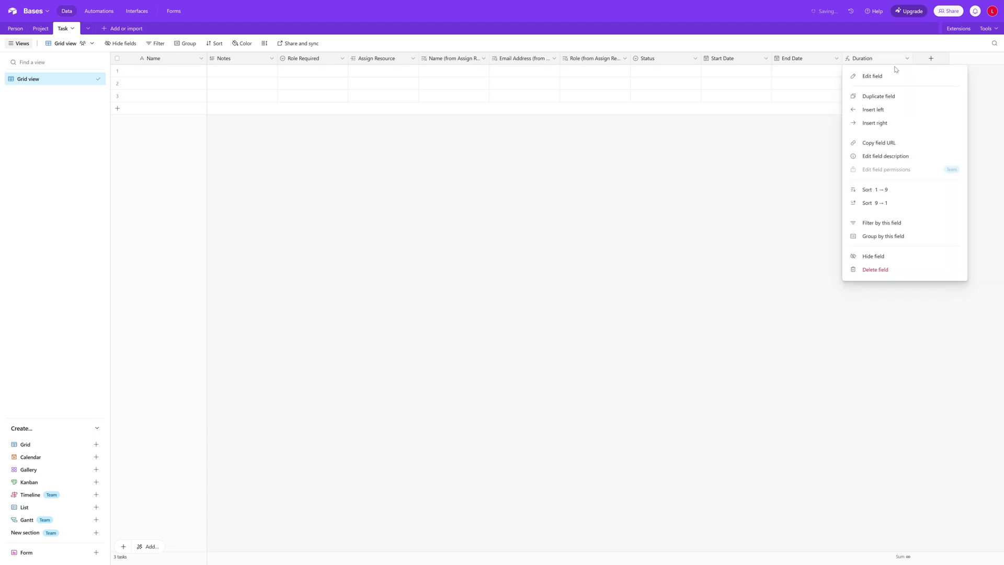
Start the Duration formula with an IF(AND({End Date},{Start Date}) condition
left_click(890, 77)
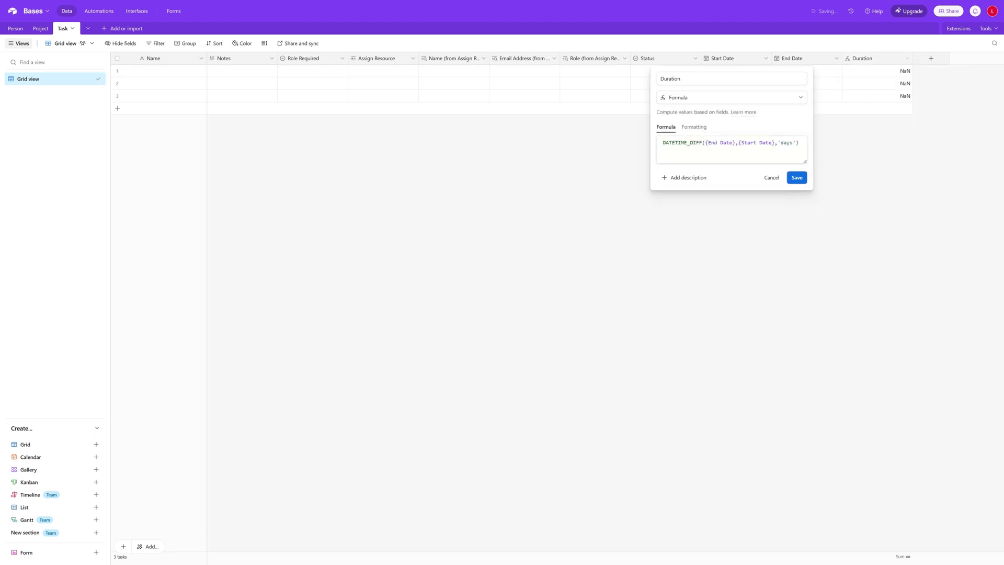
left_click(662, 142)
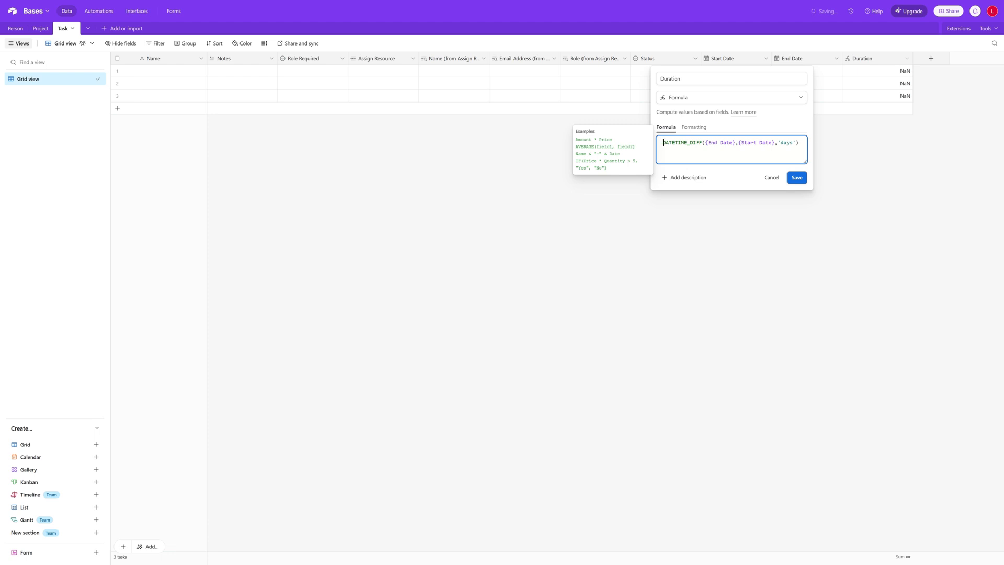
key("Return")
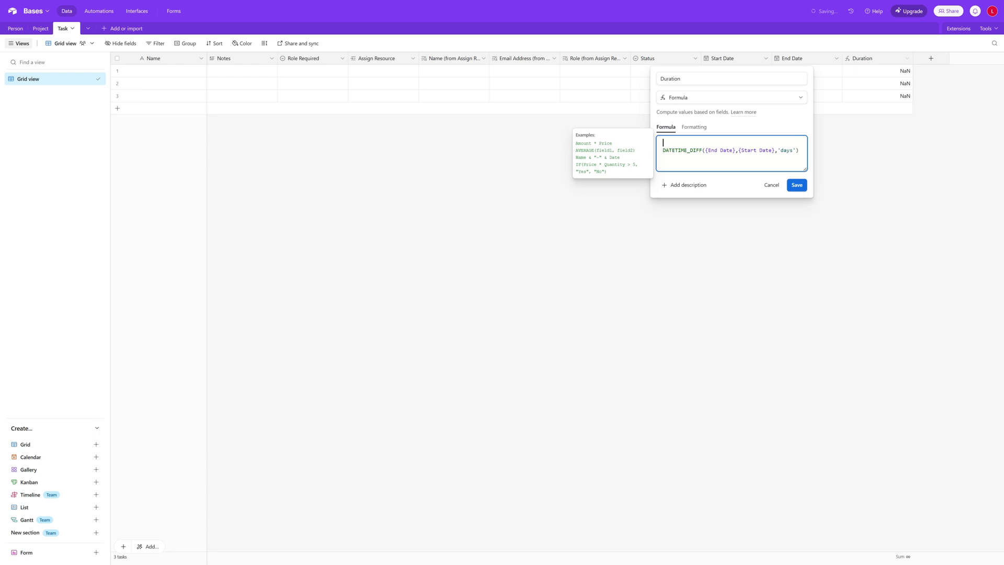
type("IF")
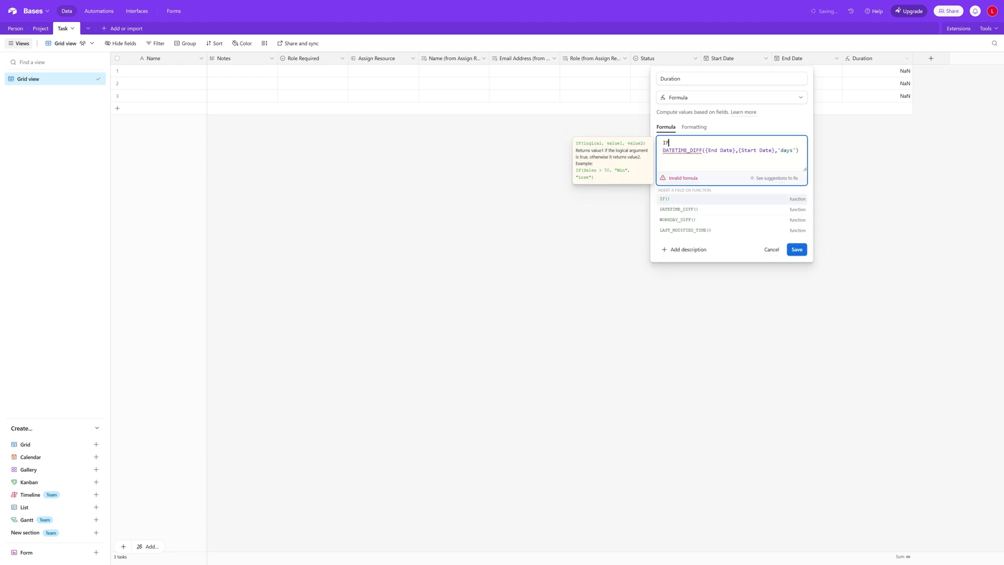
type("(")
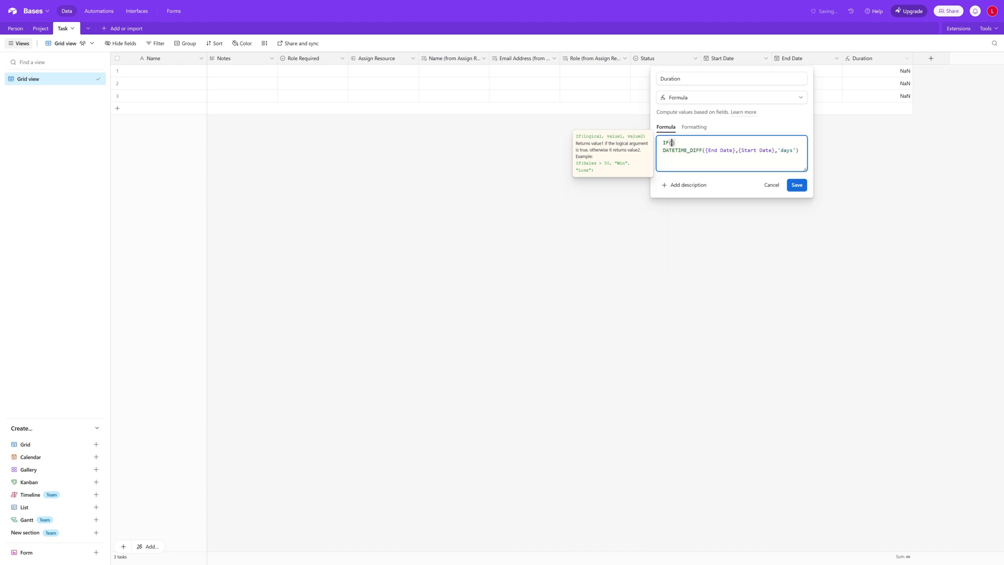
type("AND(")
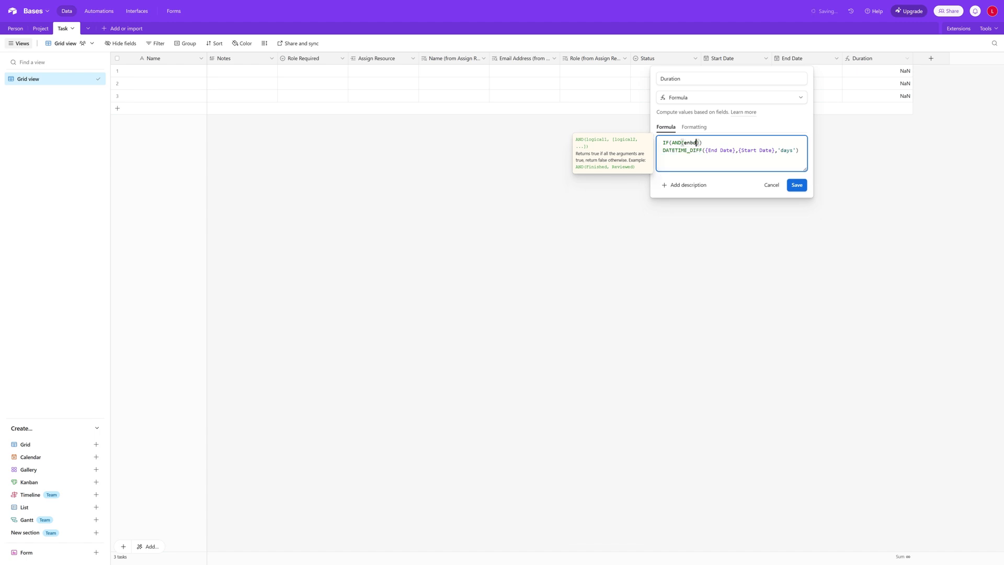
type("en")
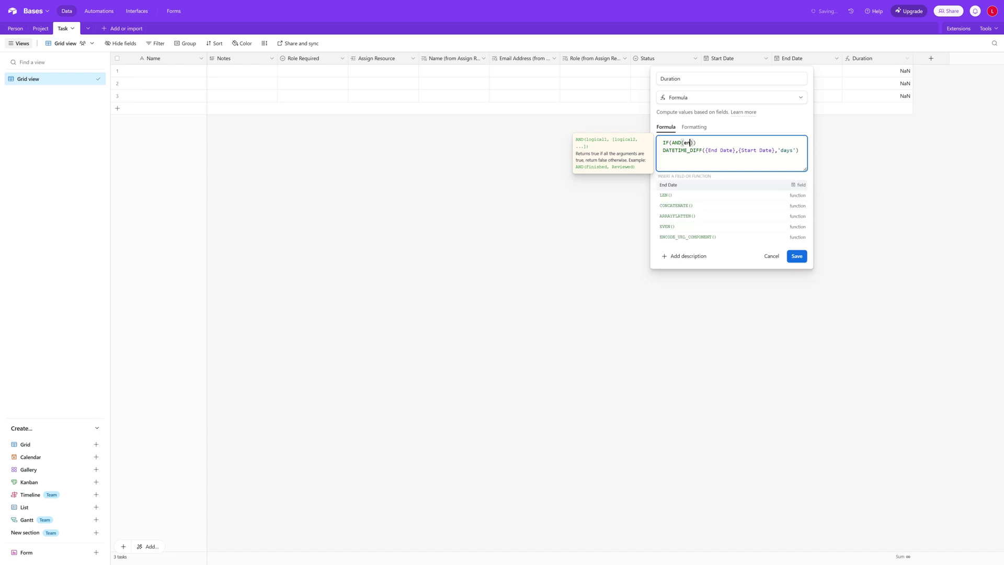
left_click(694, 186)
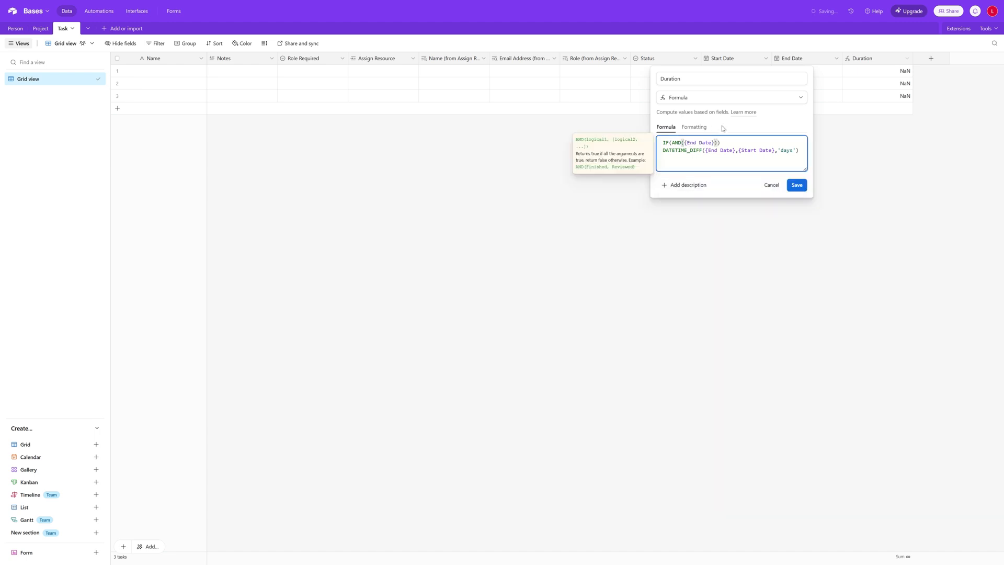
type(",st")
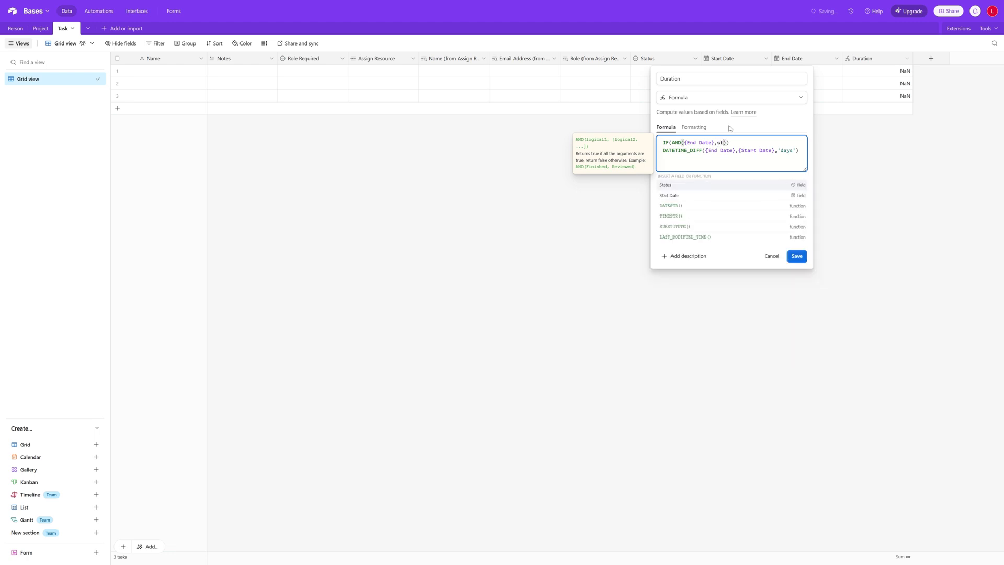
left_click(704, 196)
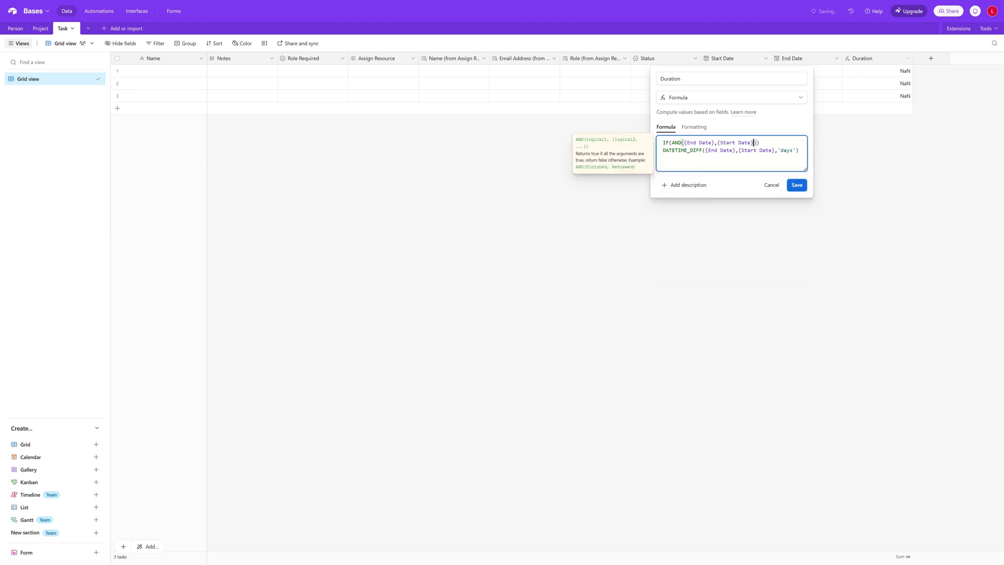
Move DATETIME_DIFF into the IF as its true result, add 0 as fallback, and save
left_click_drag(672, 143, 756, 142)
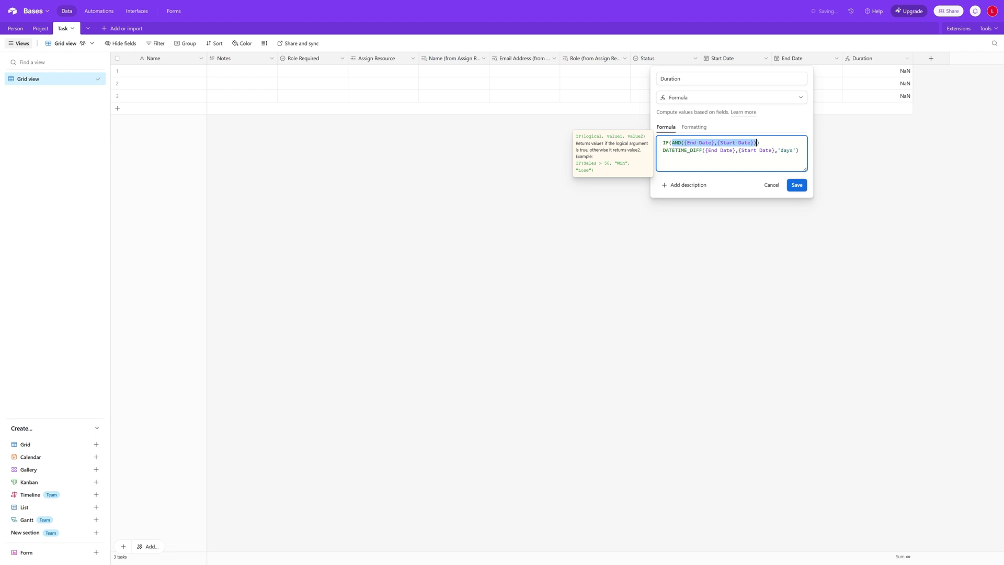
left_click(757, 142)
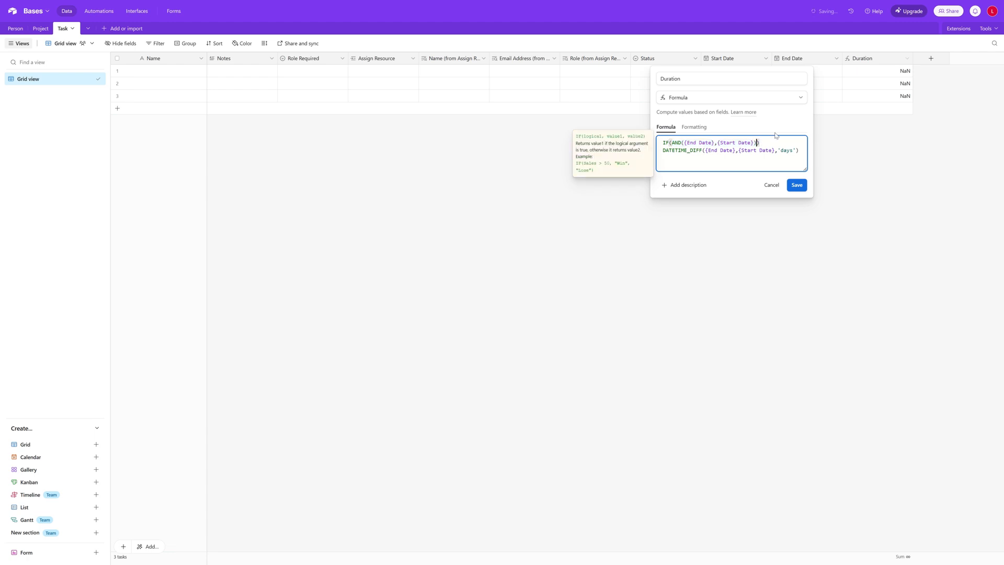
type(",")
left_click_drag(662, 150, 805, 152)
key("ctrl+x")
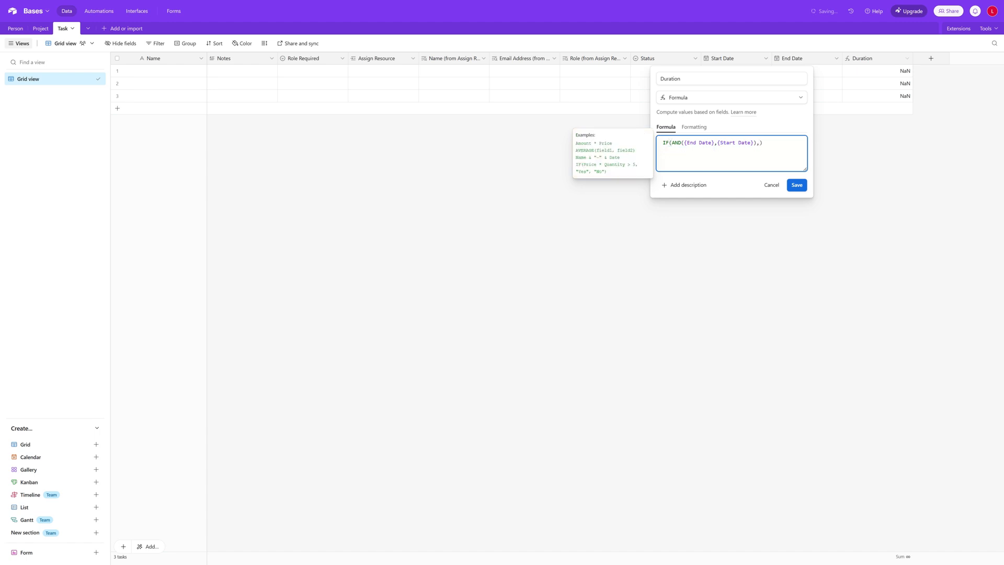
left_click(759, 143)
key("ctrl+v")
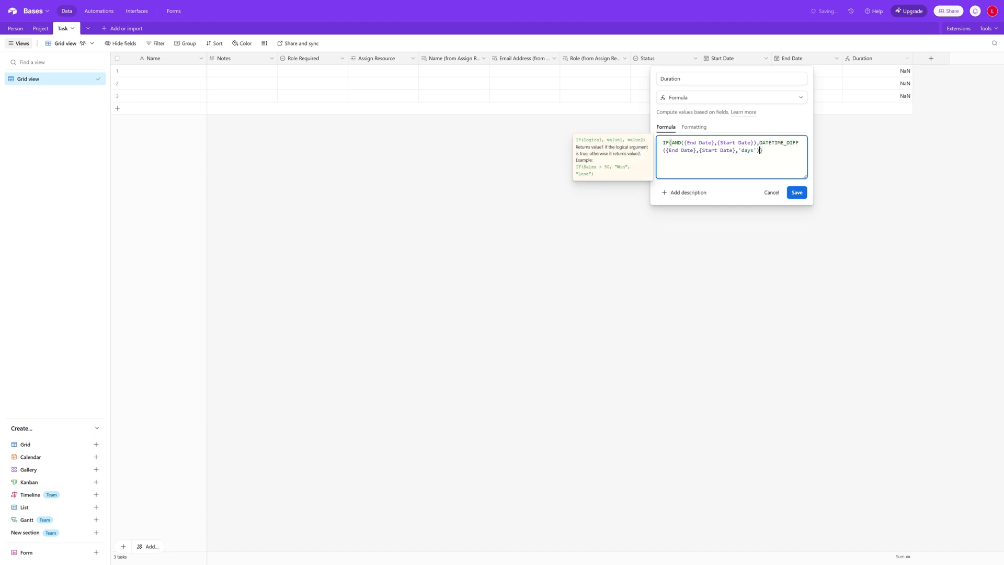
type(",0")
left_click(806, 193)
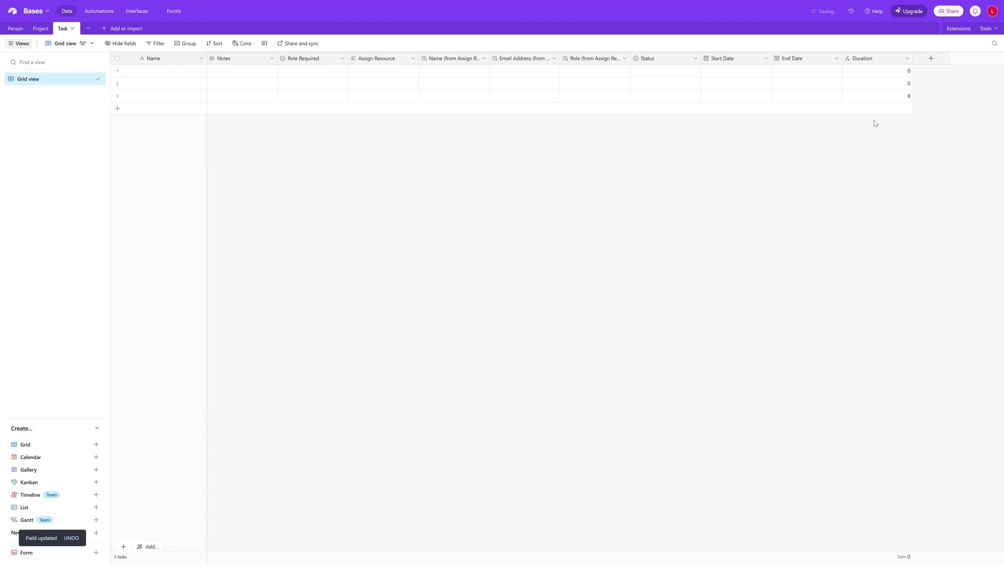
left_click(741, 72)
left_click(741, 73)
left_click(725, 122)
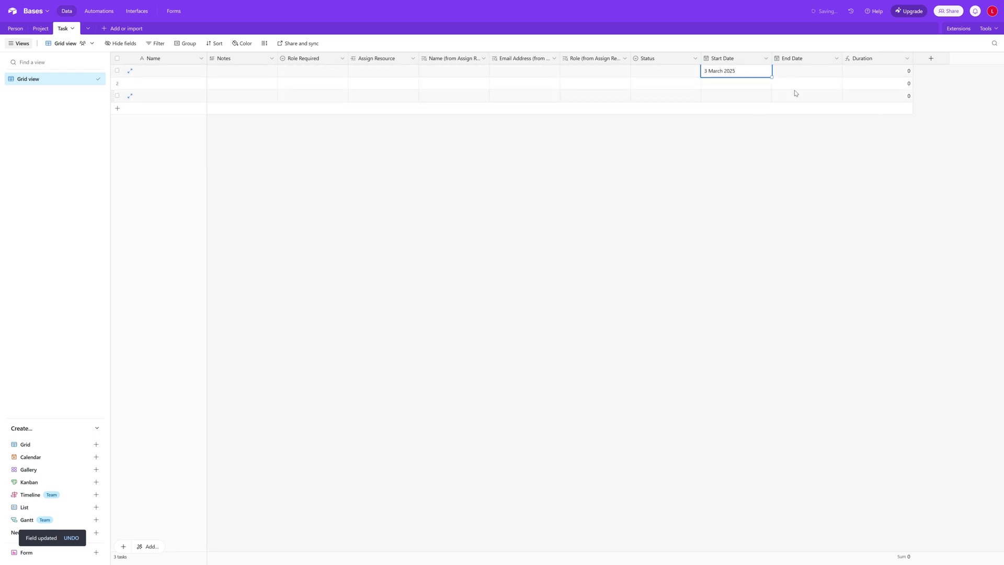
left_click(799, 72)
left_click(799, 73)
left_click(796, 130)
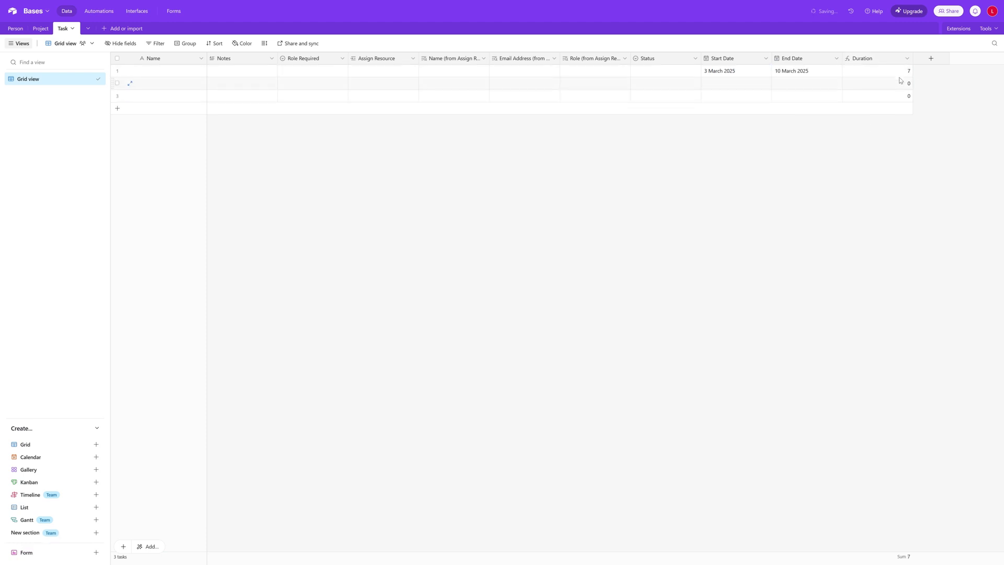
double_click(822, 73)
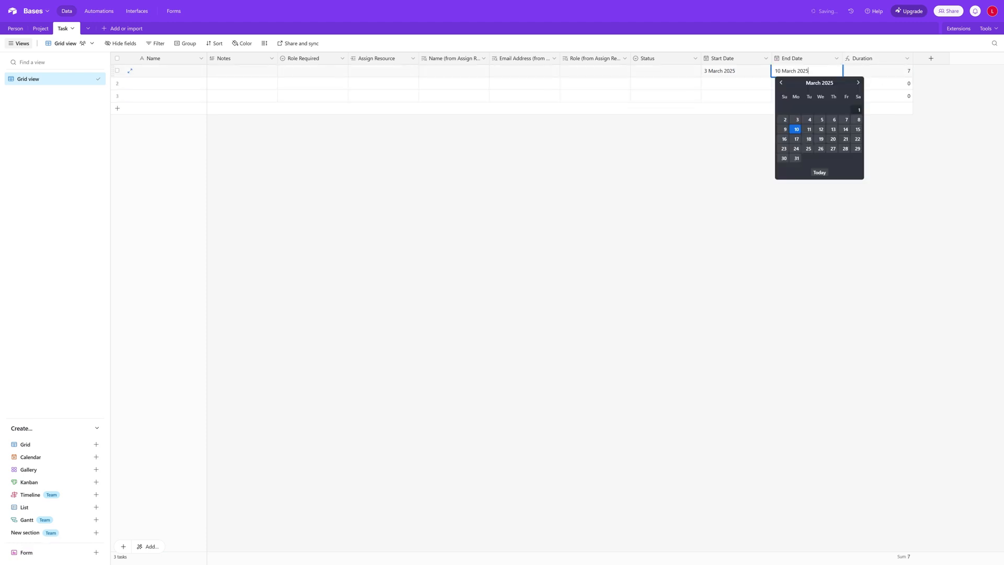
left_click(822, 131)
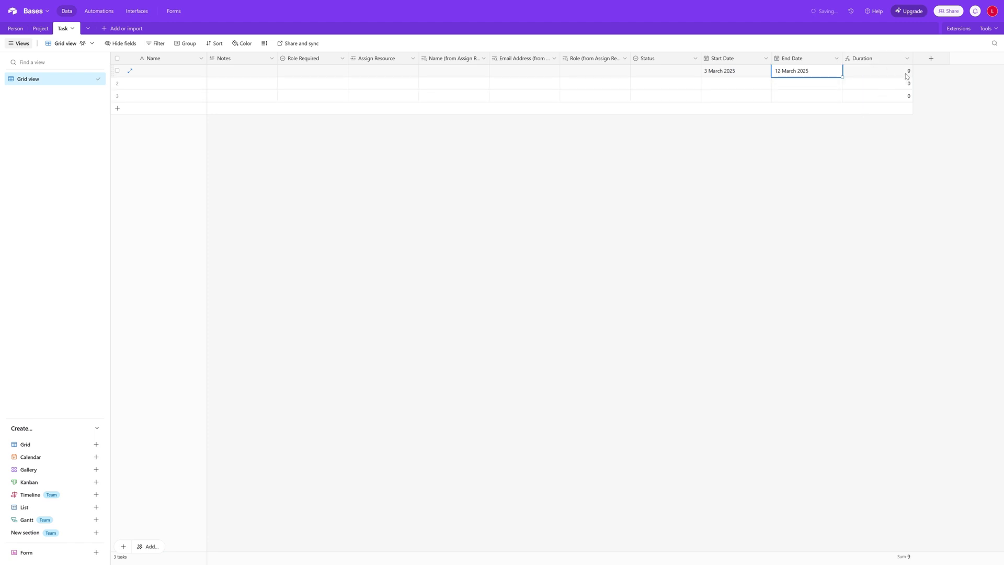
double_click(744, 73)
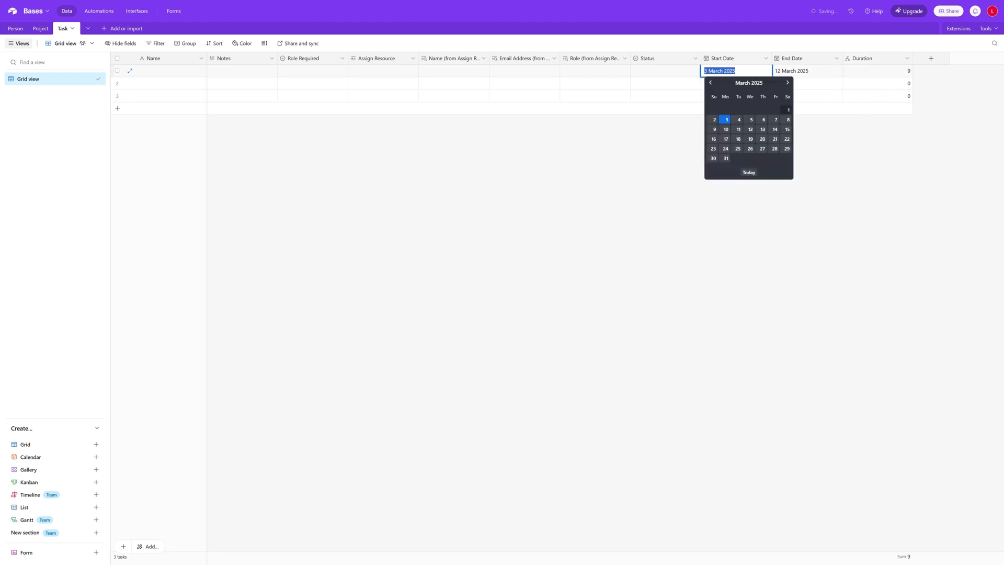
key("BackSpace")
key("Tab")
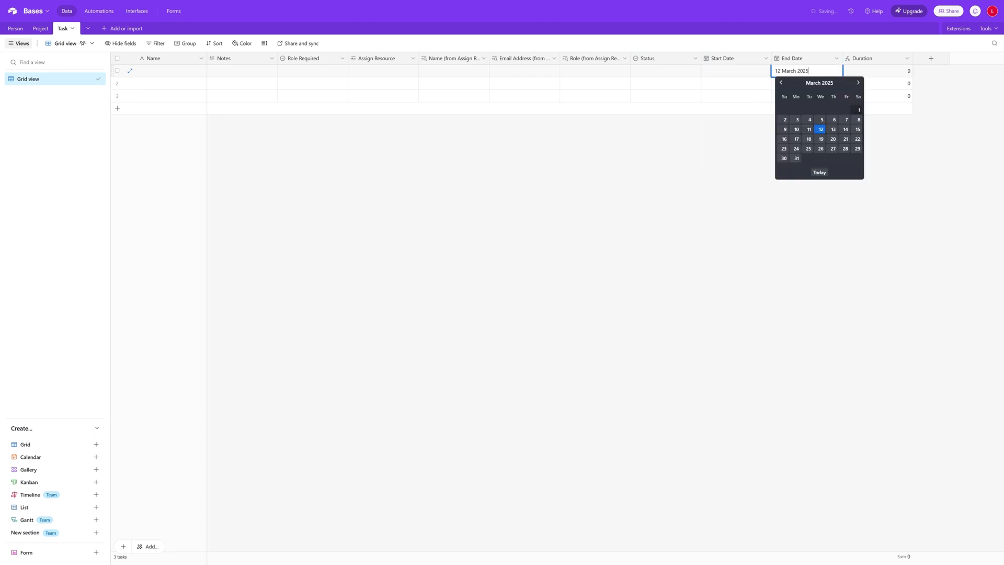
key("ctrl+a")
key("BackSpace")
key("Tab")
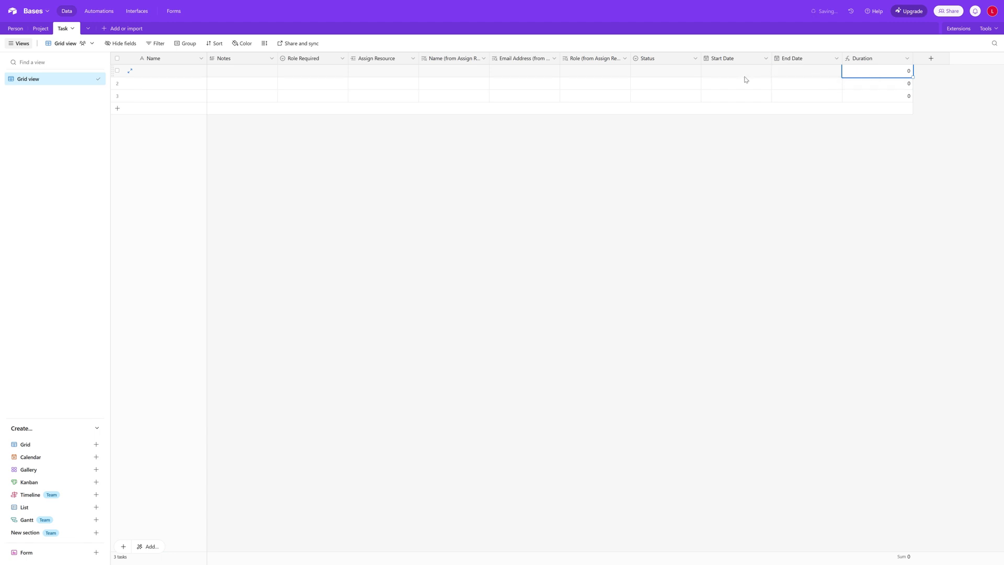
left_click(895, 82)
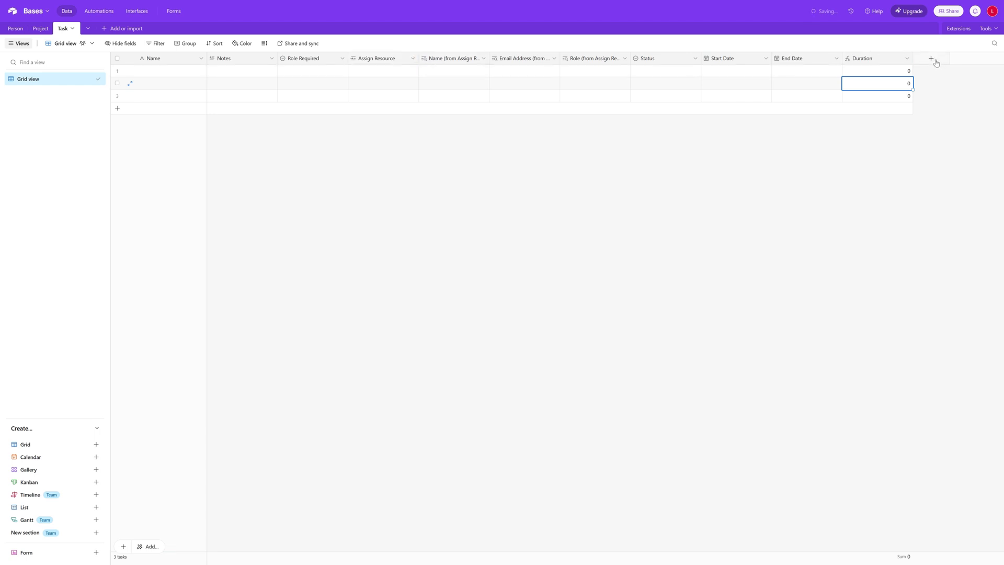
Add a Project field to the Task table that links to records in the Project table
left_click(931, 59)
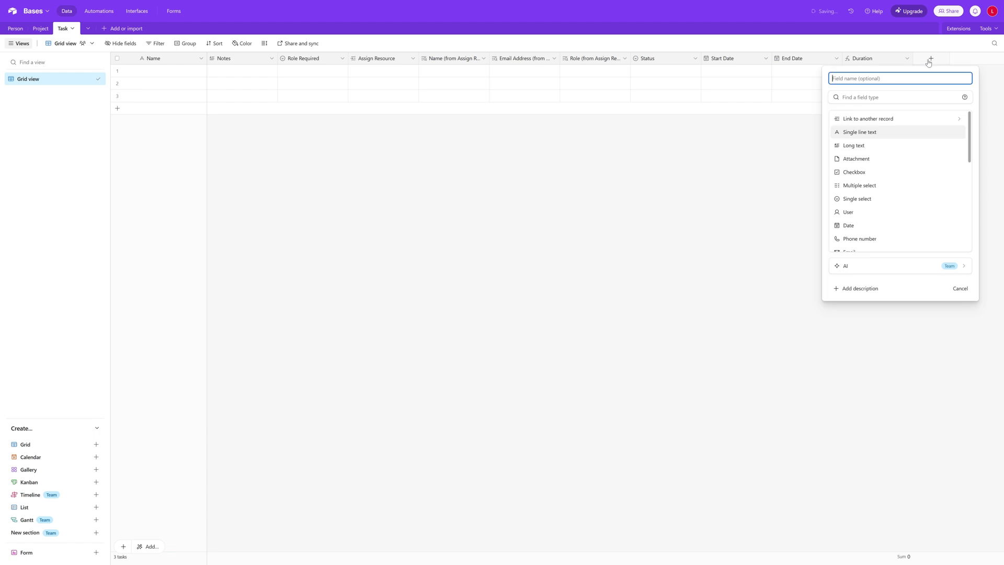
type("Project")
left_click(912, 120)
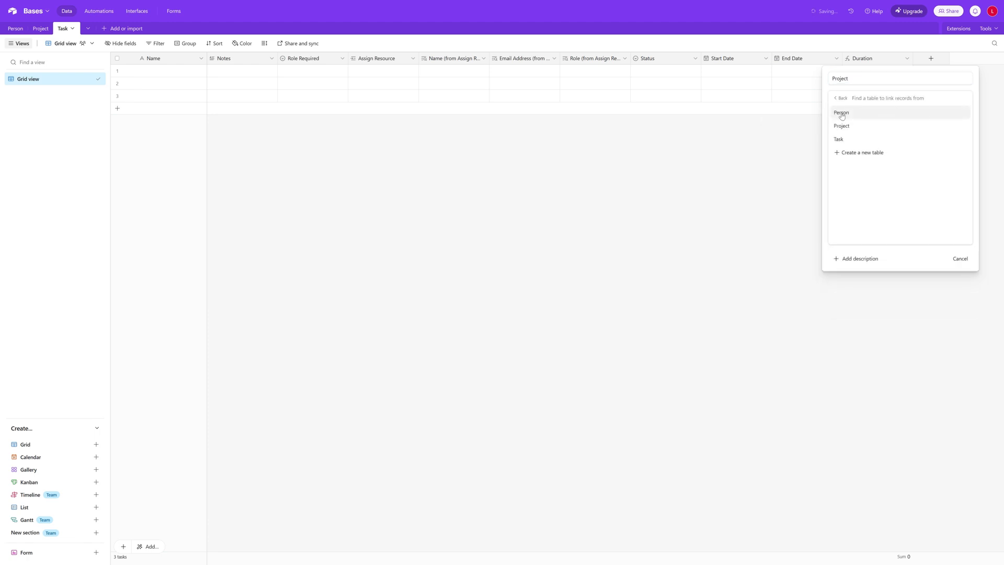
left_click(869, 125)
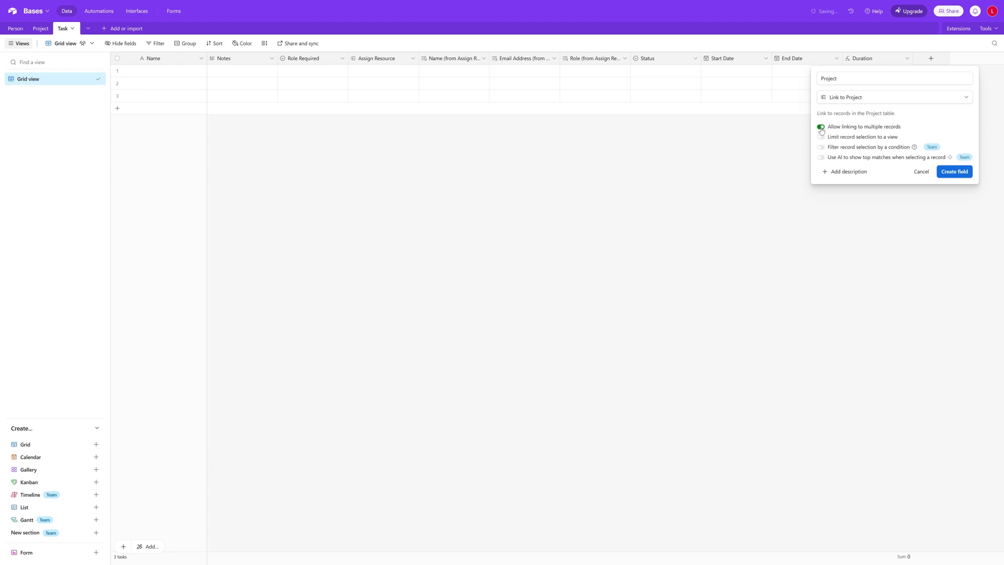
left_click(954, 176)
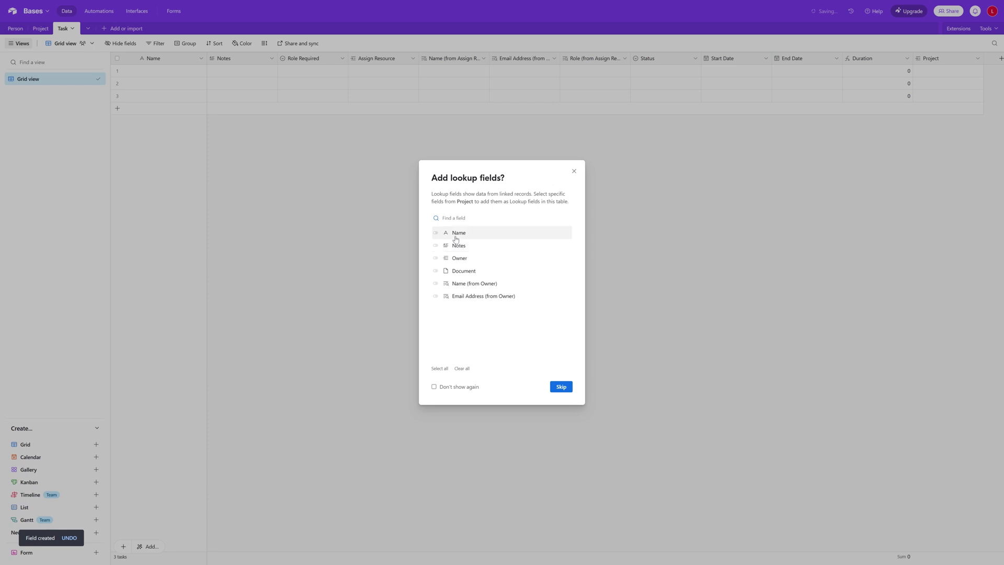
Add lookup fields for the linked project's Name, Owner and Name (from Owner)
left_click(436, 234)
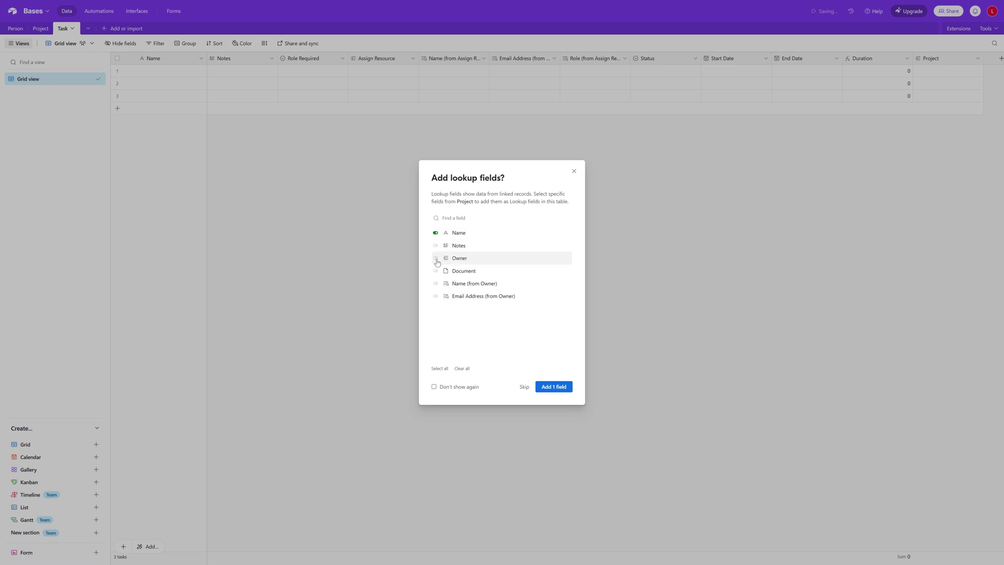
left_click(436, 259)
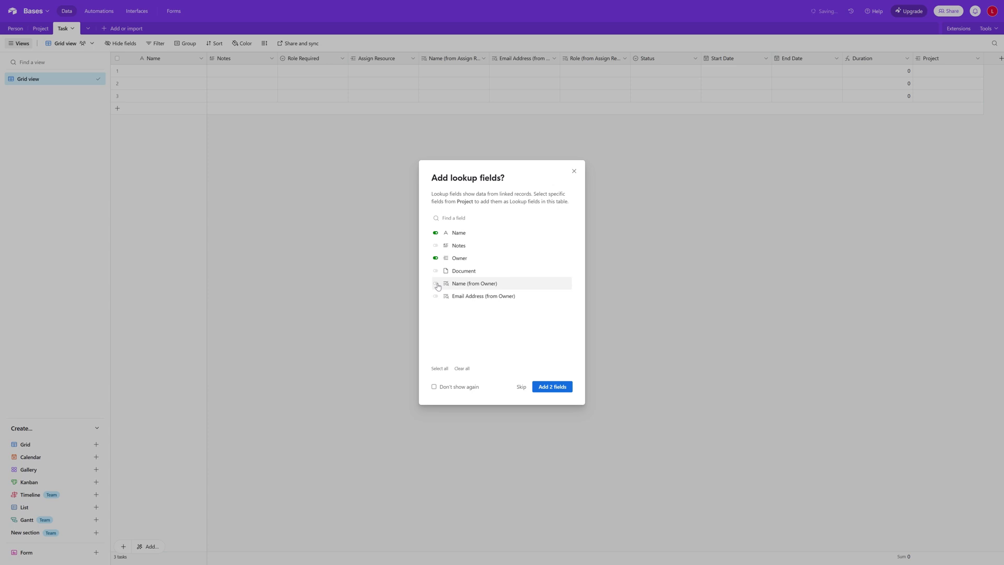
left_click(437, 284)
left_click(552, 387)
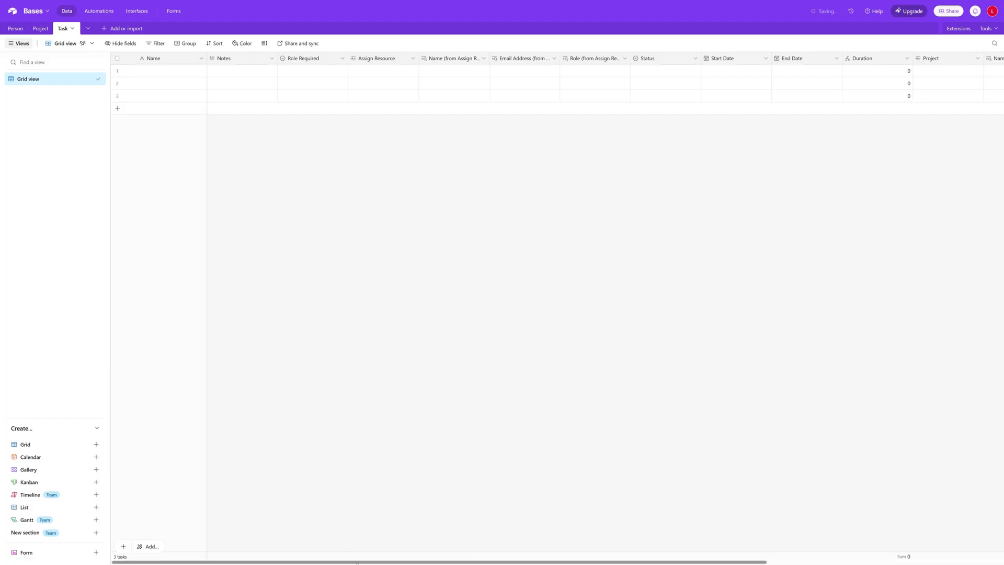
Move the Project column next to Assign Resource
left_click_drag(358, 562, 552, 563)
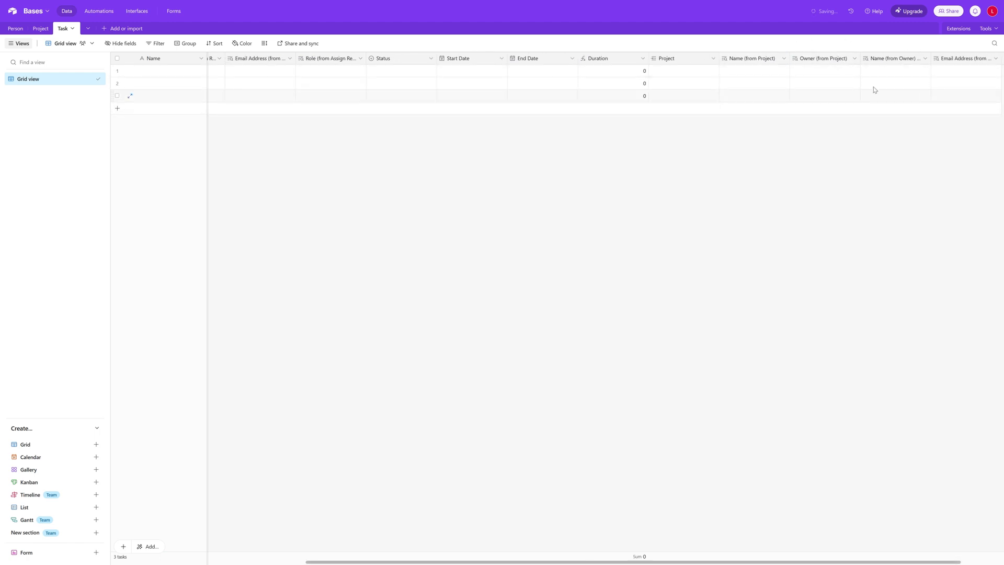
left_click_drag(580, 563, 473, 563)
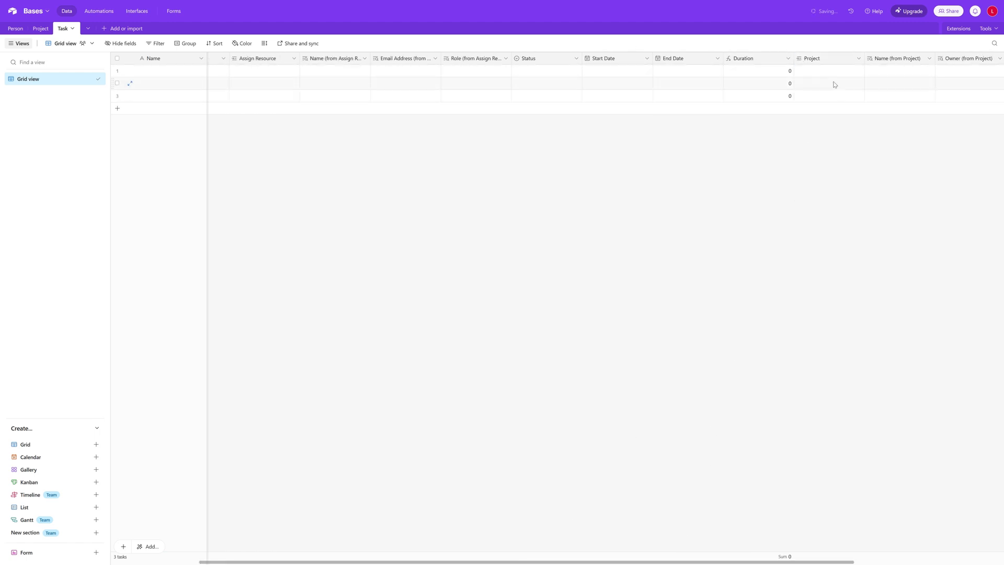
left_click_drag(822, 63, 298, 62)
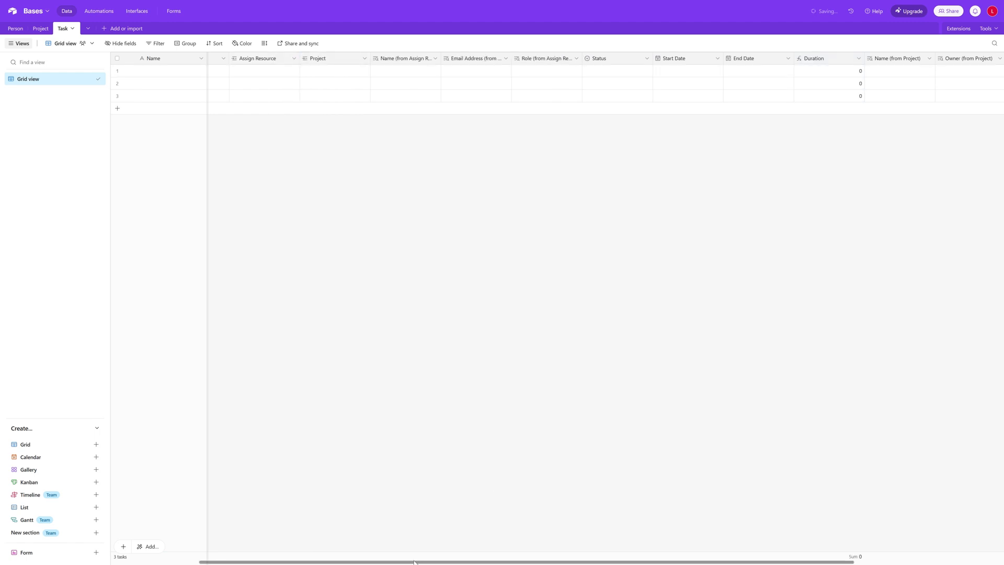
left_click_drag(411, 562, 324, 562)
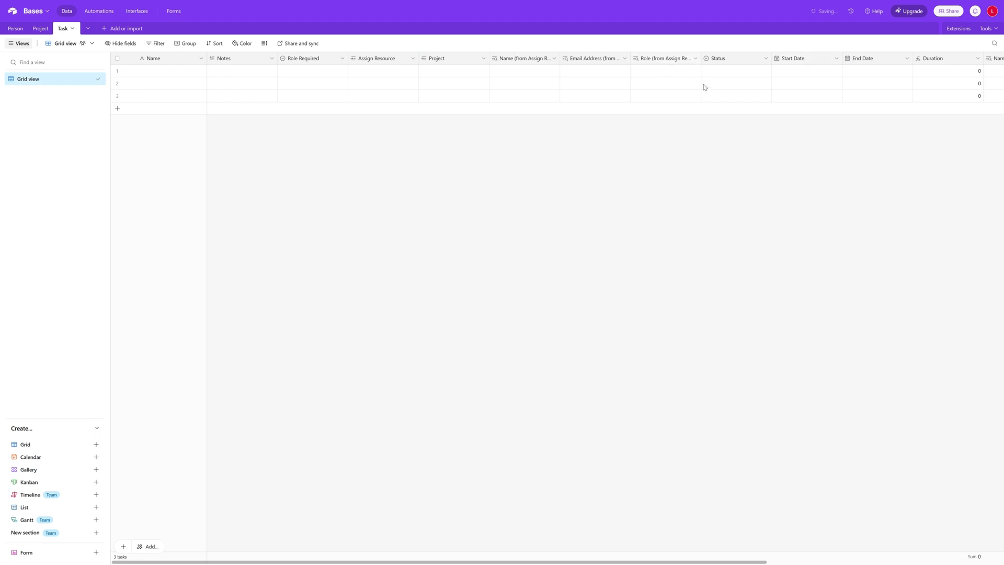
Move the Status through Duration columns to sit right after Project
left_click(743, 62)
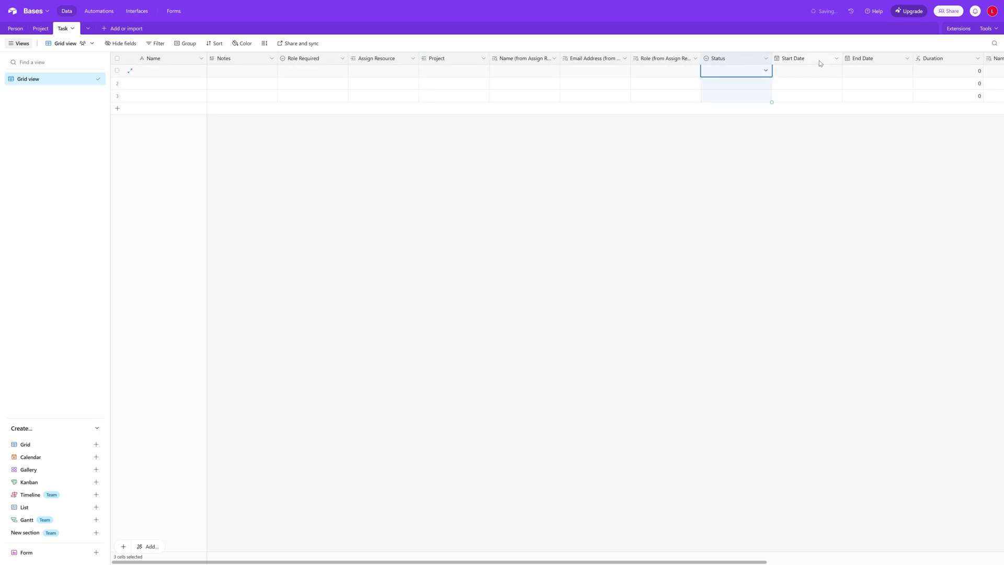
left_click(950, 60, "shift")
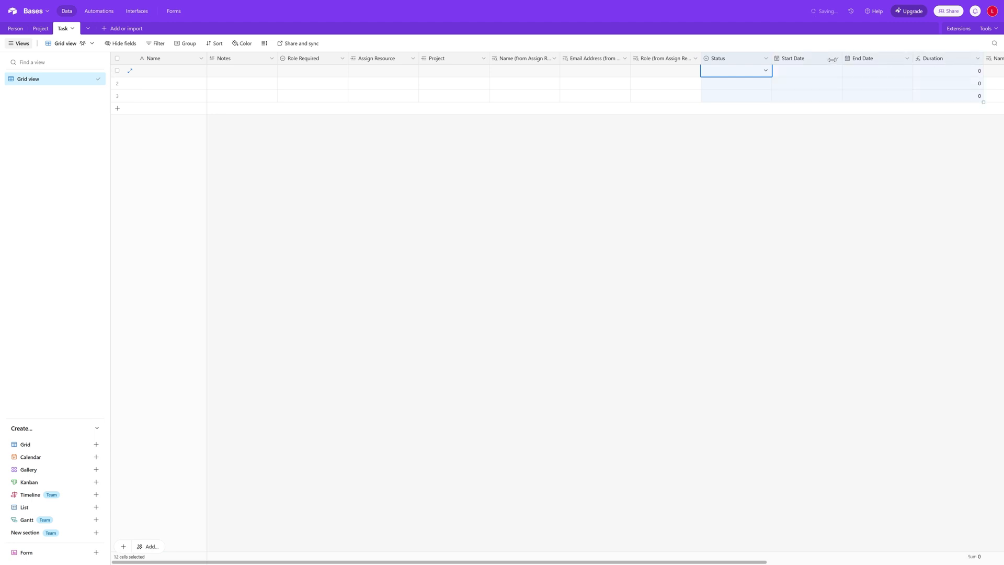
left_click_drag(739, 60, 489, 58)
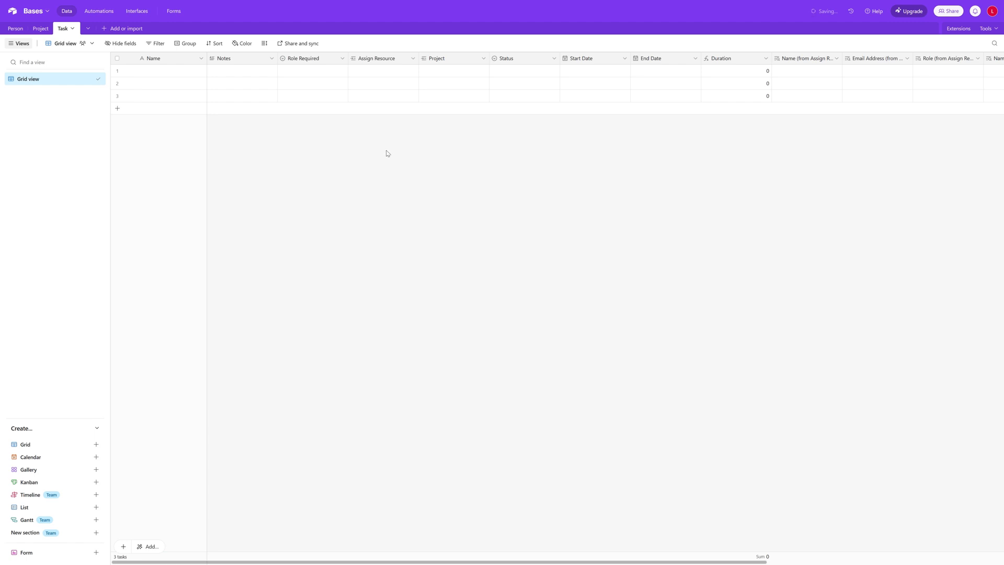
left_click(173, 75)
left_click(39, 29)
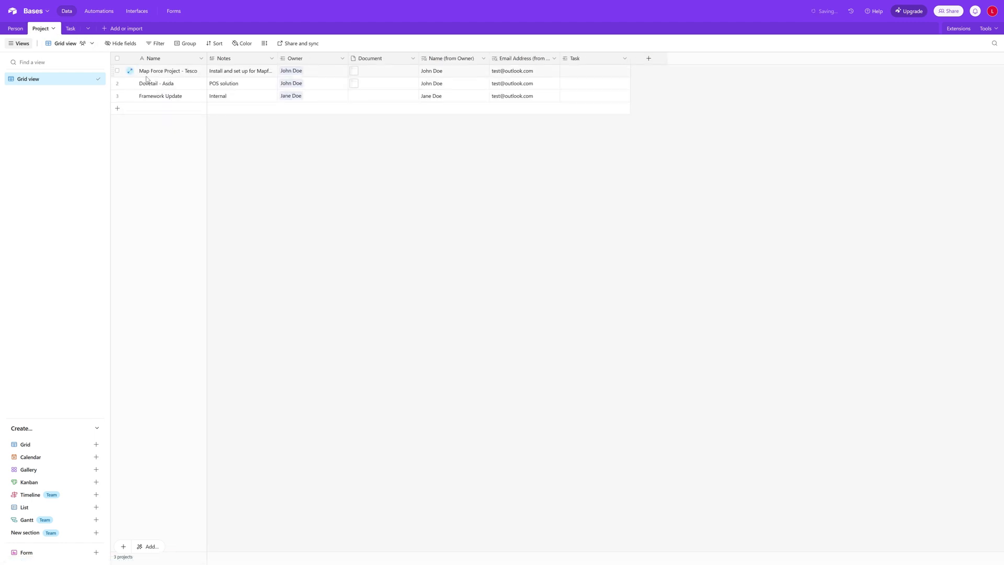
left_click(71, 34)
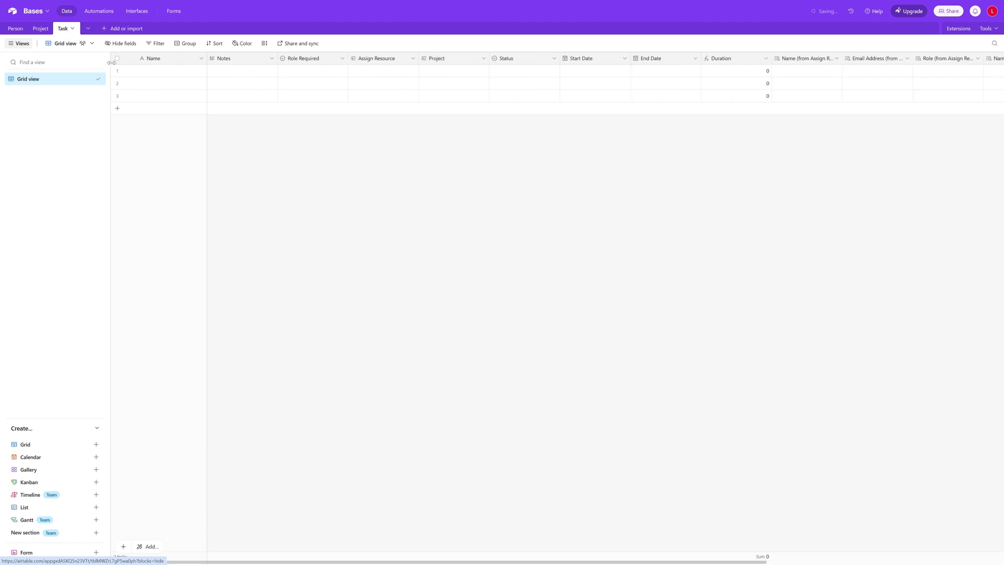
double_click(151, 74)
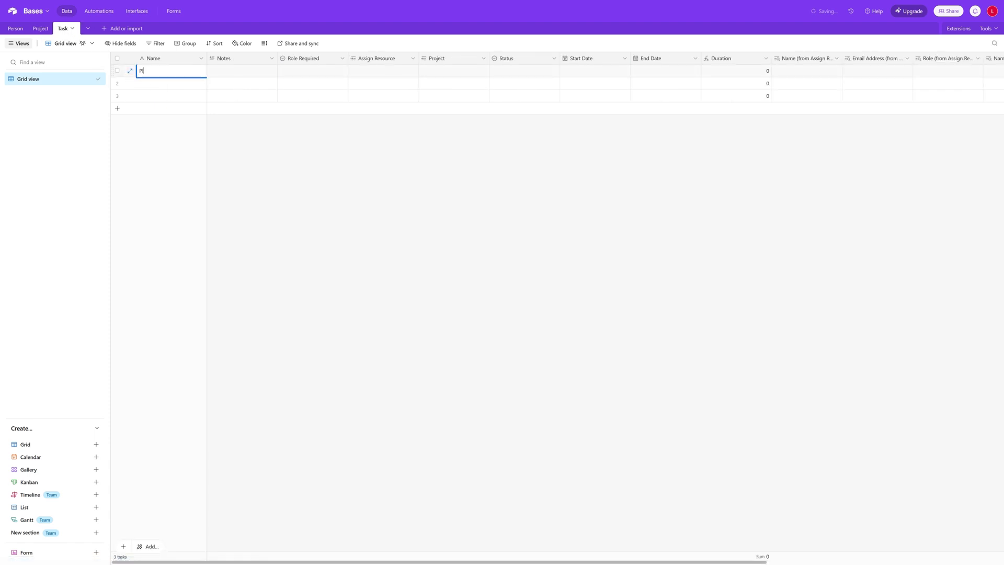
Name the first task Planning Interfaces, with Integration Lead role and the contractor assigned
type("Plannomgo")
left_click(317, 76)
left_click(336, 75)
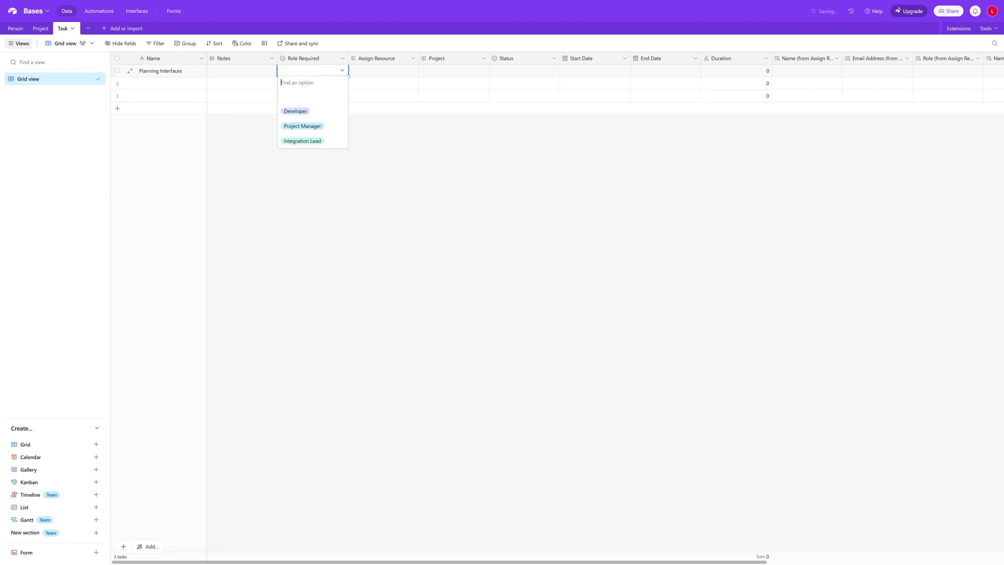
left_click(320, 139)
left_click(394, 76)
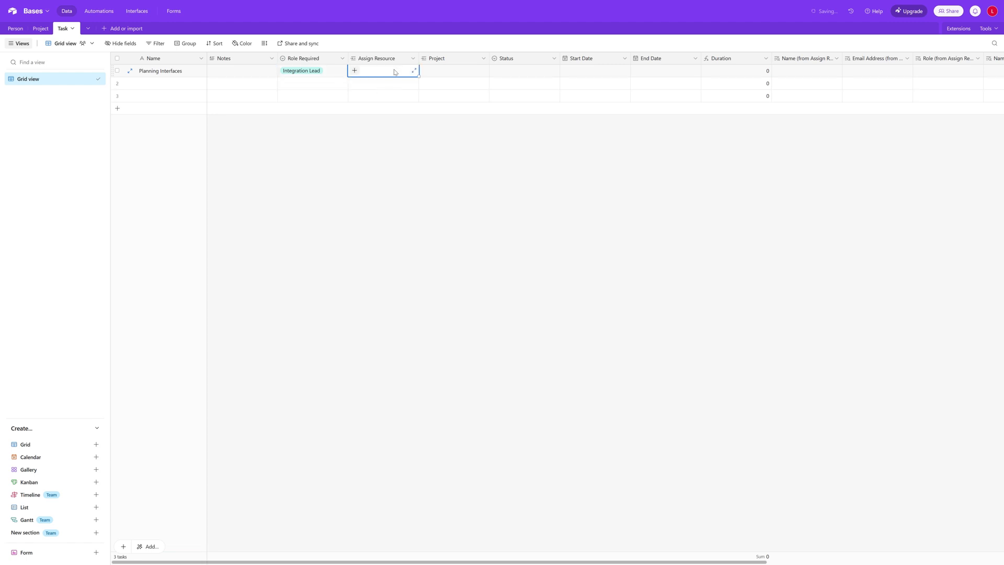
left_click(355, 71)
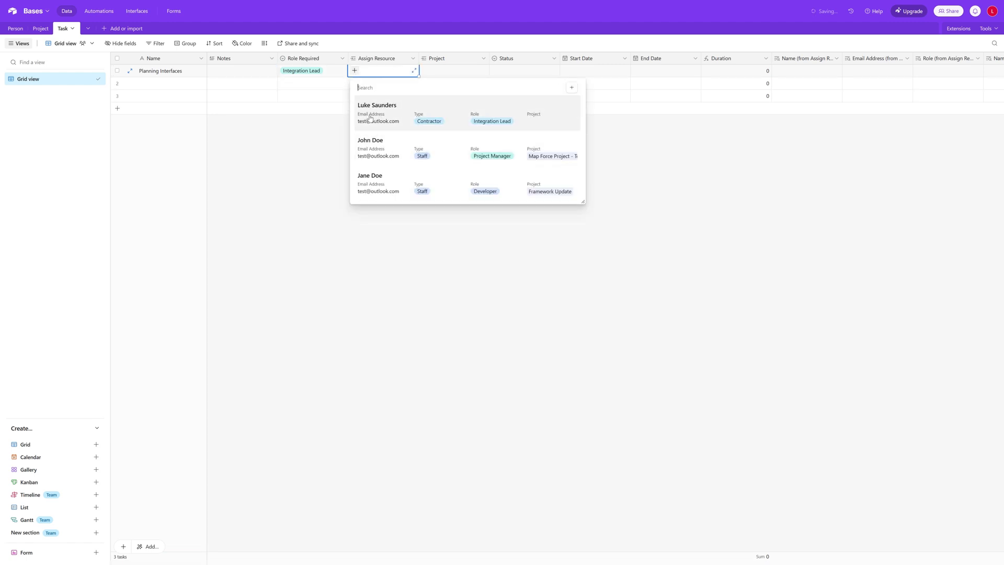
left_click(394, 111)
Link the first task to Map Force Project - Tesco and set status In Progress
left_click(446, 73)
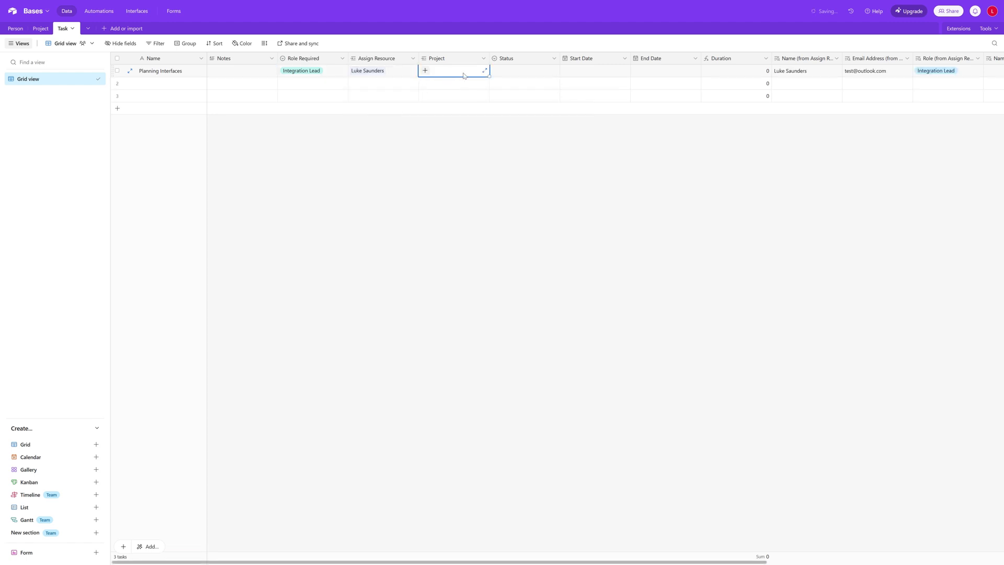
left_click(426, 72)
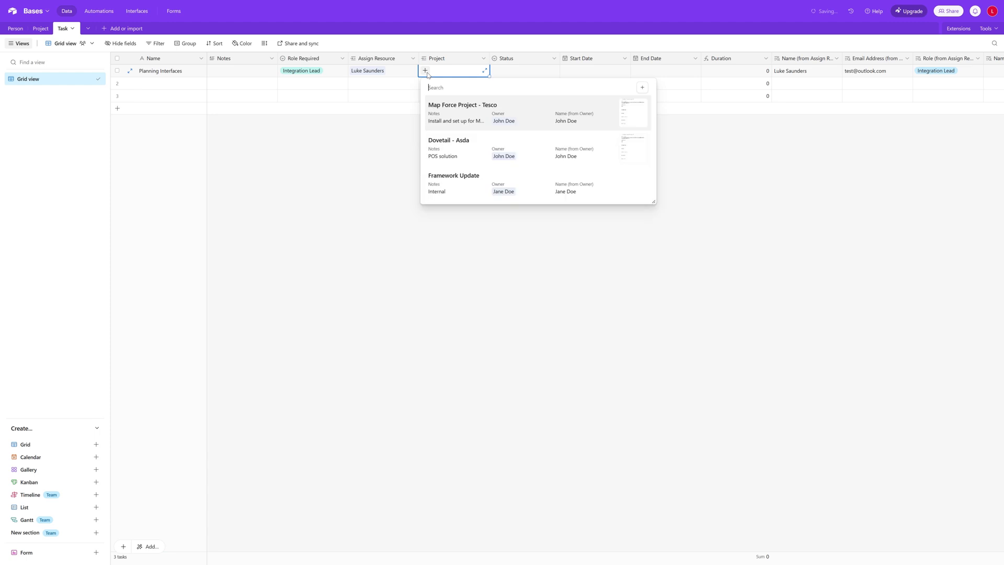
left_click(456, 117)
left_click(526, 75)
left_click(544, 74)
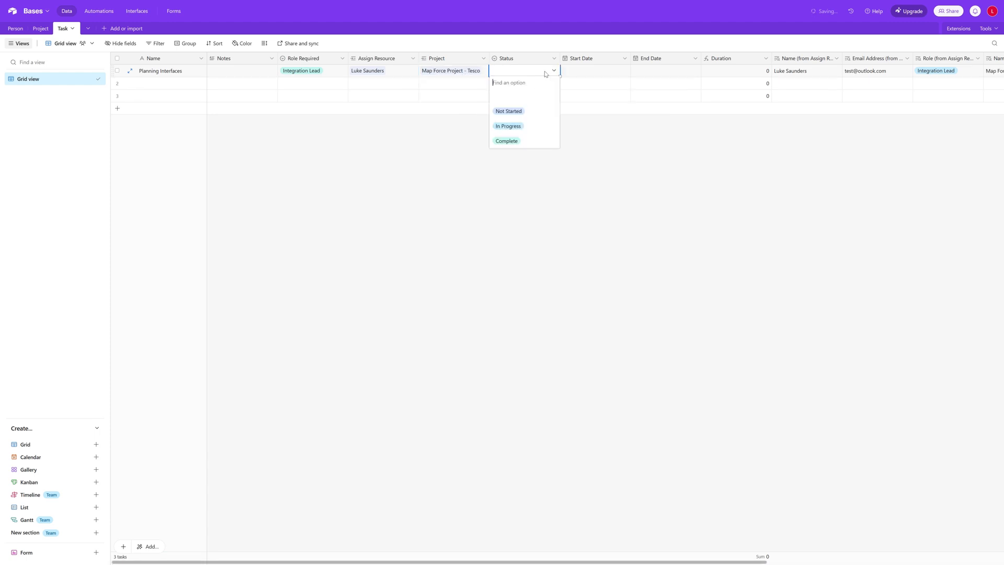
left_click(531, 126)
Give the first task dates 1–7 March 2025, then begin naming the second task
left_click(591, 71)
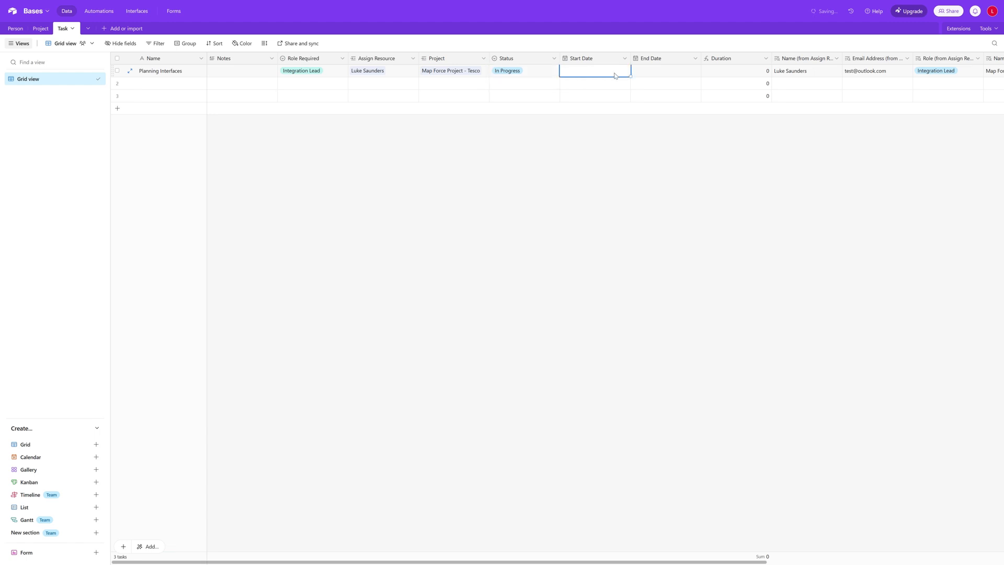
left_click(615, 76)
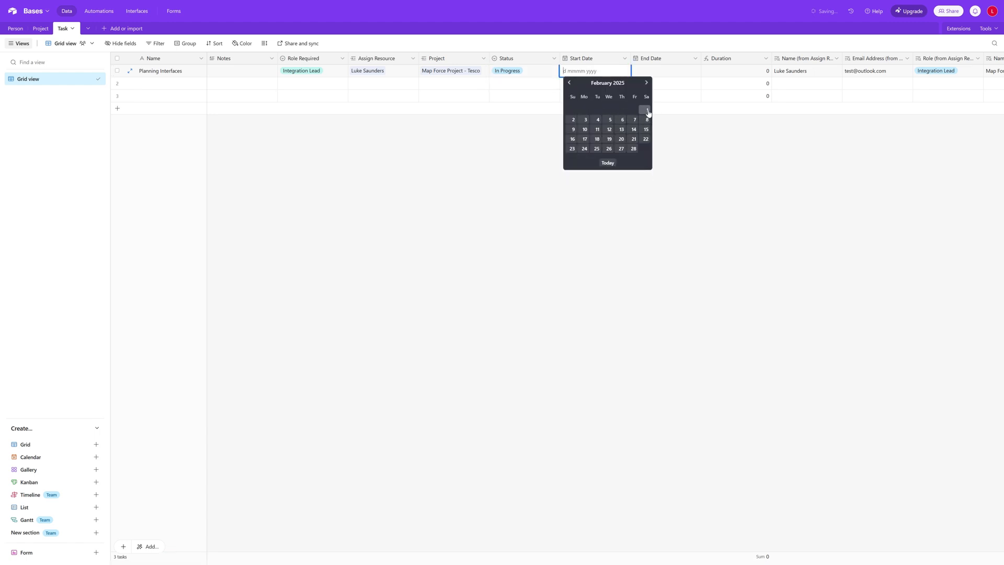
left_click(647, 110)
left_click(614, 77)
left_click(646, 83)
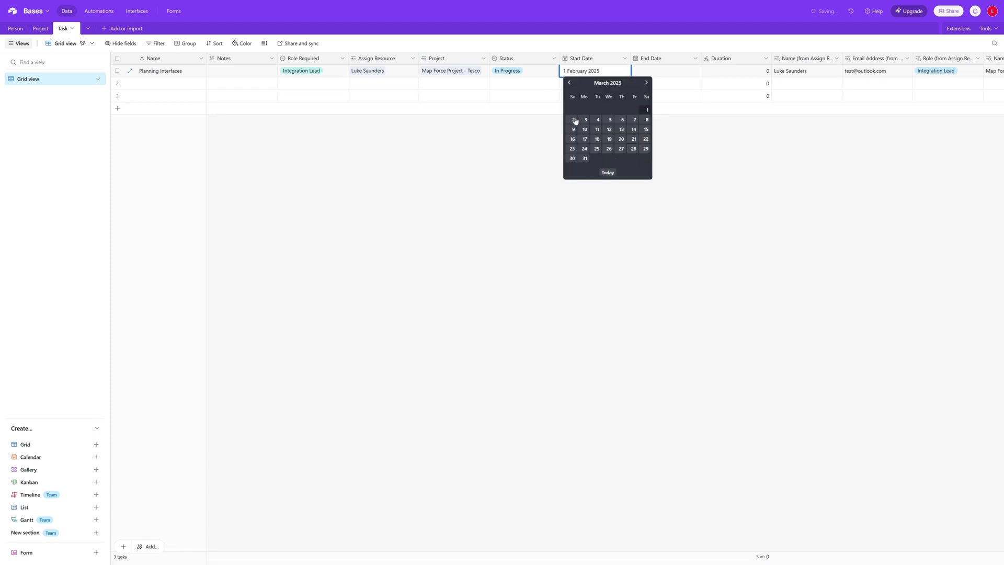
left_click(647, 111)
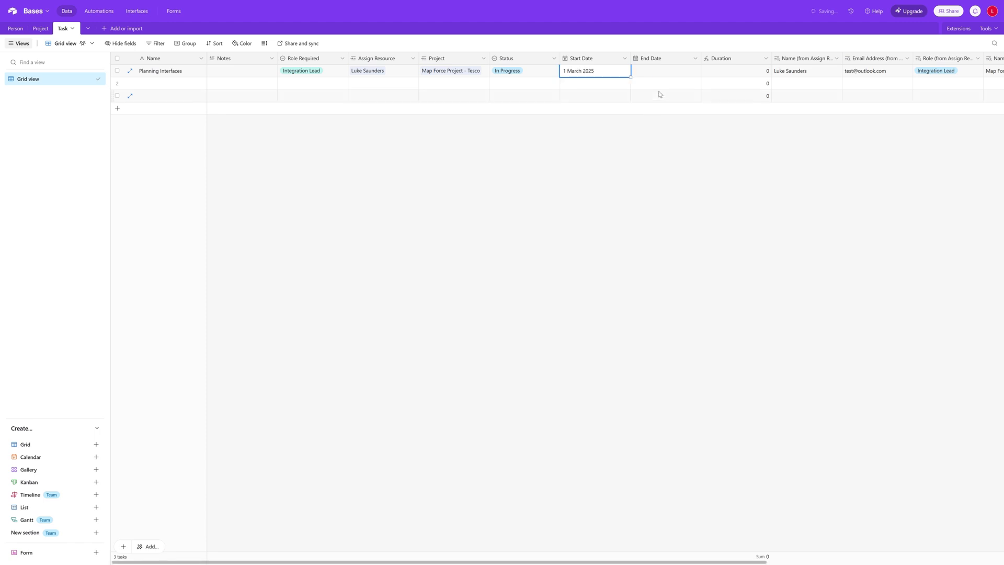
left_click(665, 73)
left_click(665, 73)
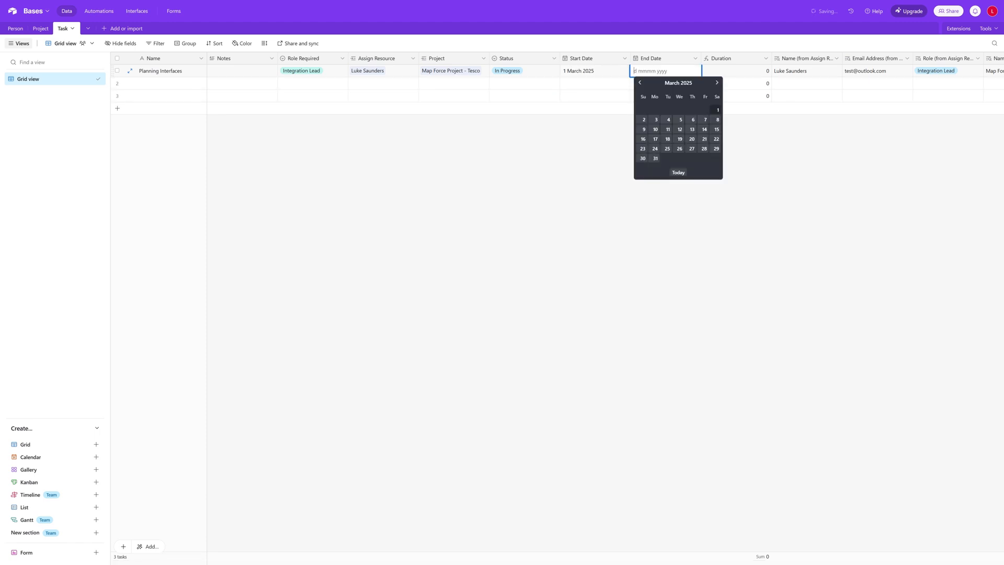
left_click(704, 120)
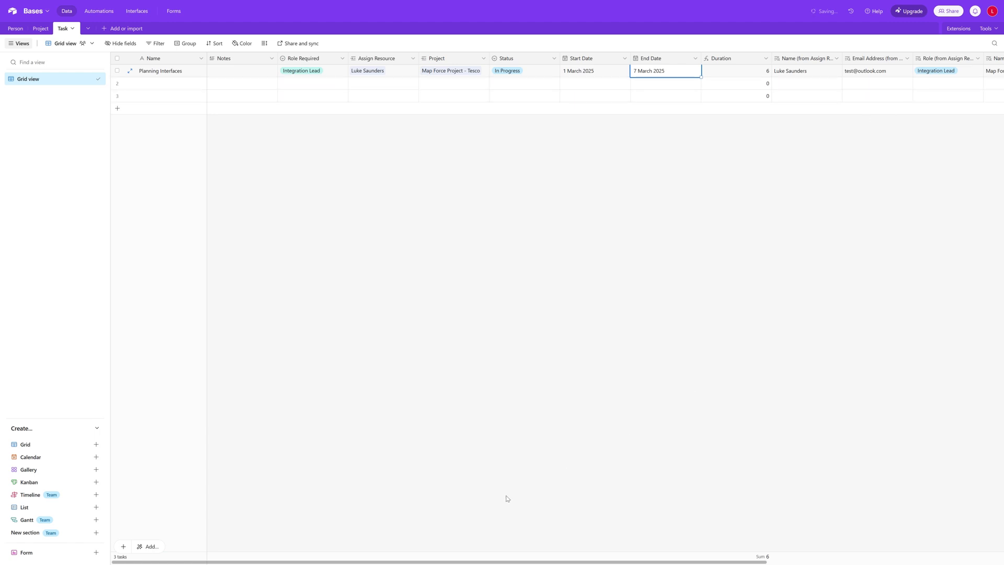
left_click_drag(496, 562, 444, 562)
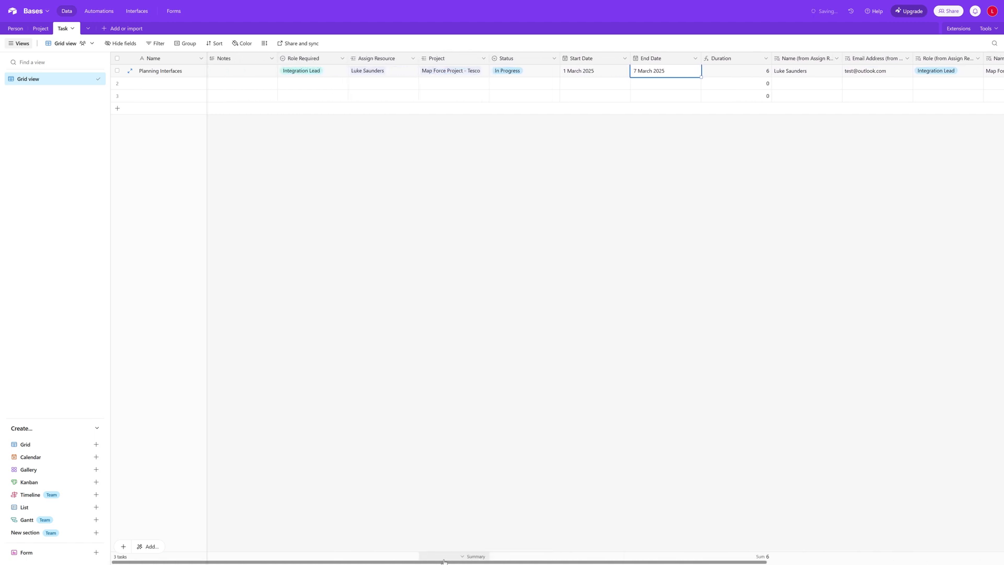
double_click(151, 83)
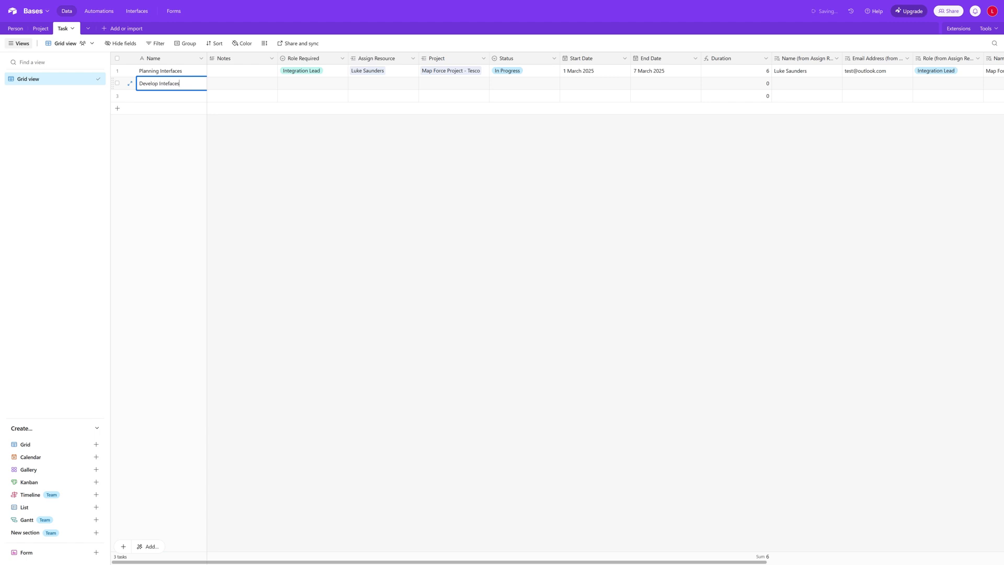
Correct the second task's name to Develop Interfaces and set its role to Developer
left_click(167, 83)
type("r")
left_click(341, 83)
left_click(316, 123)
Assign the staff developer, link Map Force Project - Tesco, and set status Not Started
left_click(377, 83)
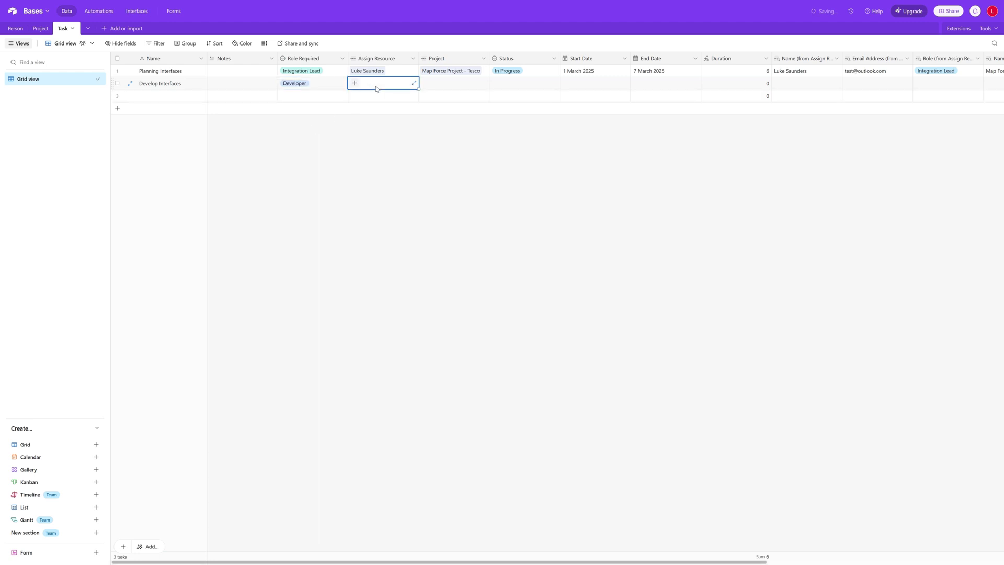
left_click(355, 83)
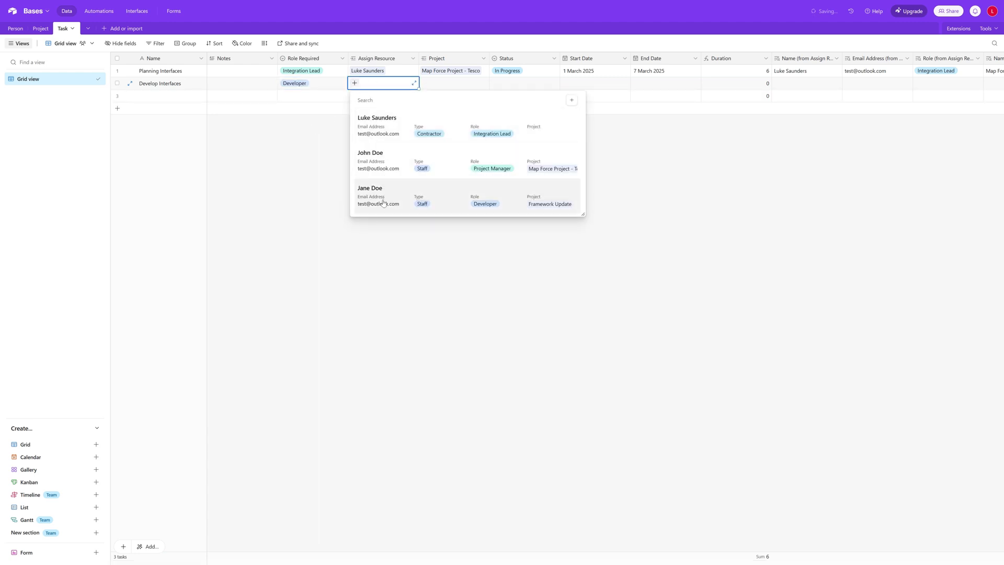
left_click(384, 199)
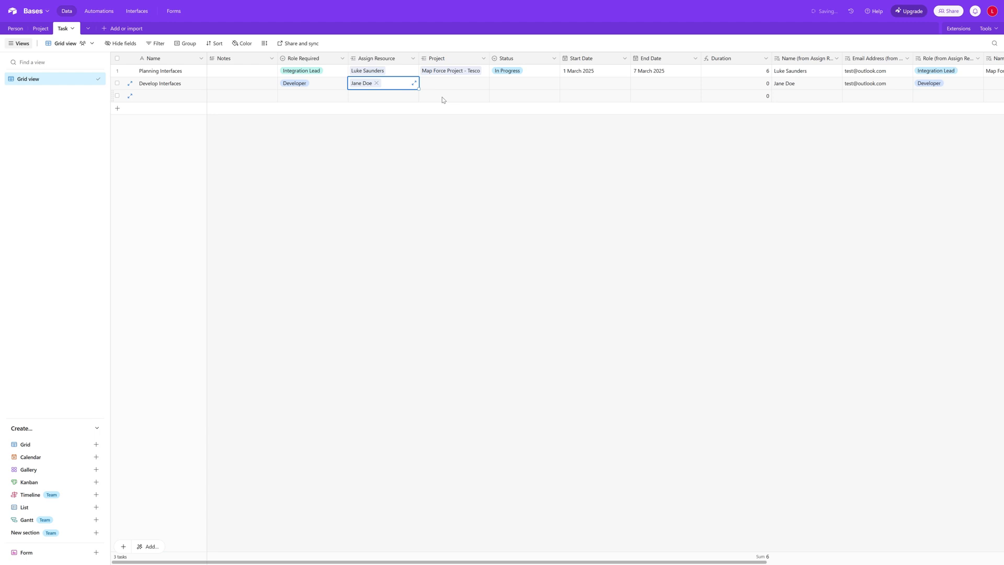
left_click(446, 83)
left_click(425, 83)
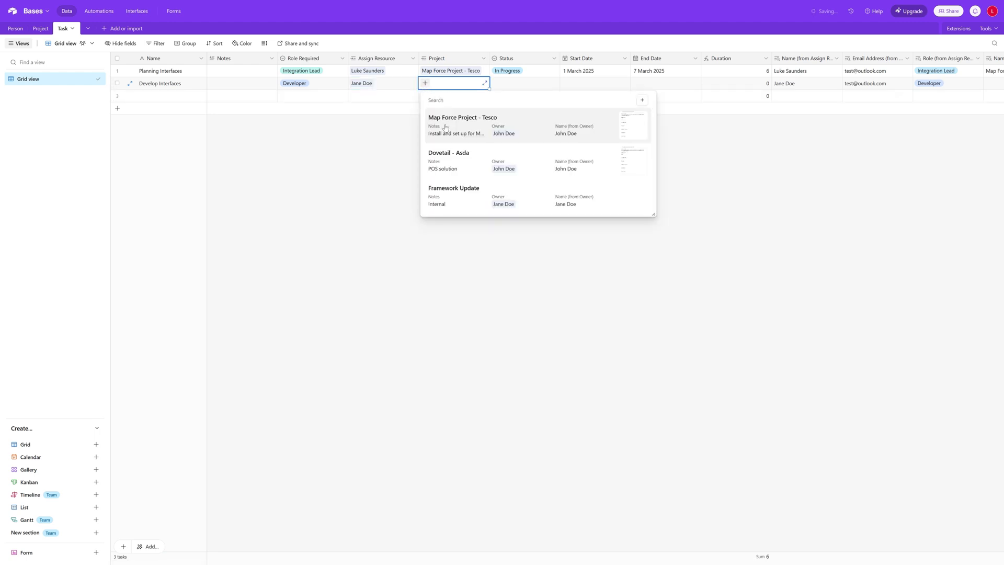
left_click(446, 126)
left_click(525, 85)
left_click(541, 85)
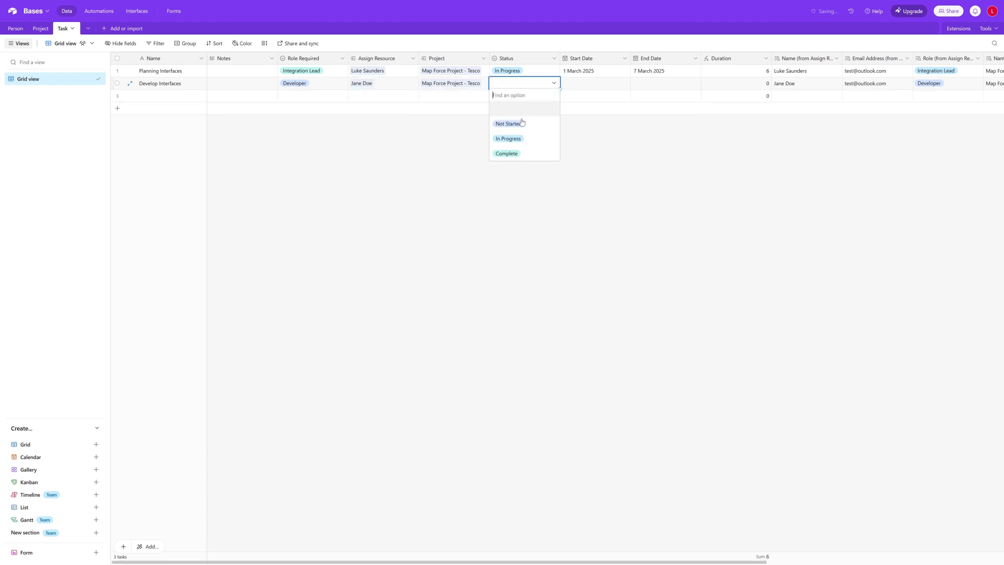
left_click(522, 122)
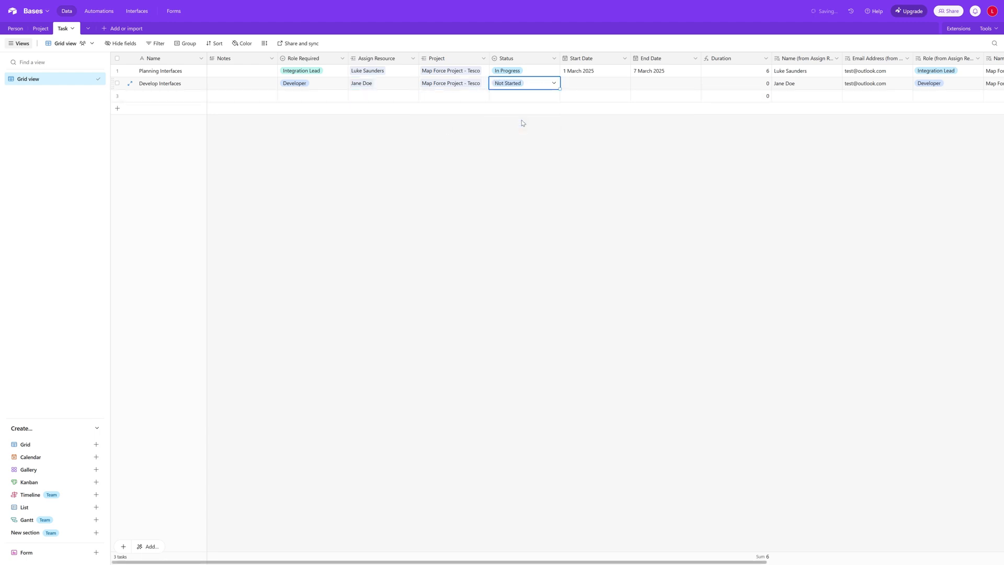
Set the second task's dates to 10–24 March 2025
left_click(603, 85)
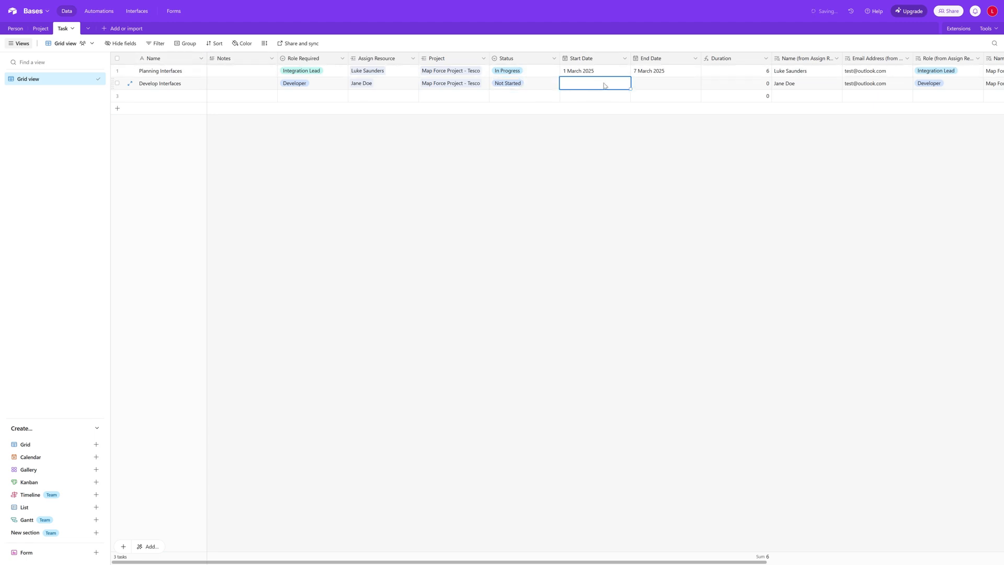
left_click(604, 85)
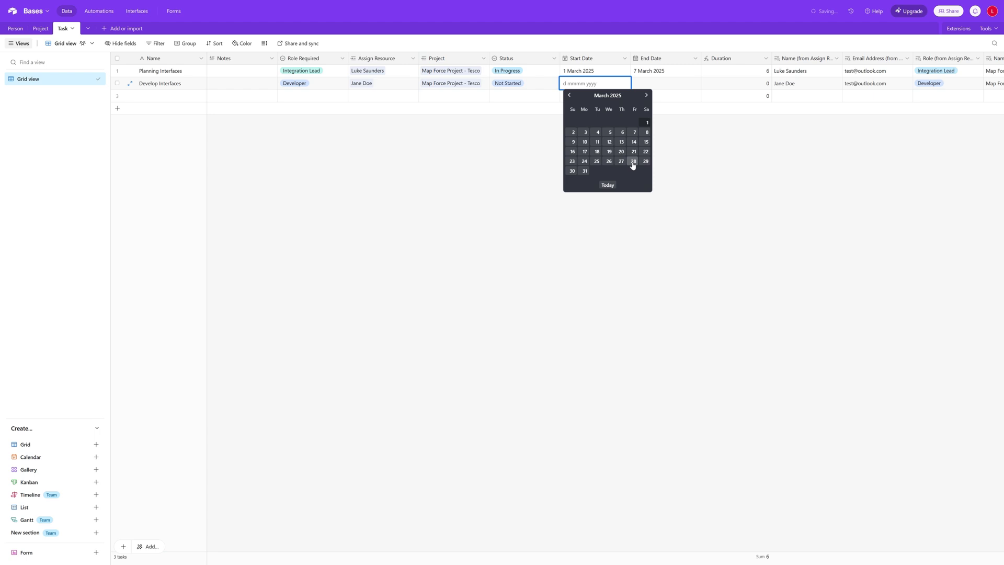
left_click(585, 143)
double_click(666, 86)
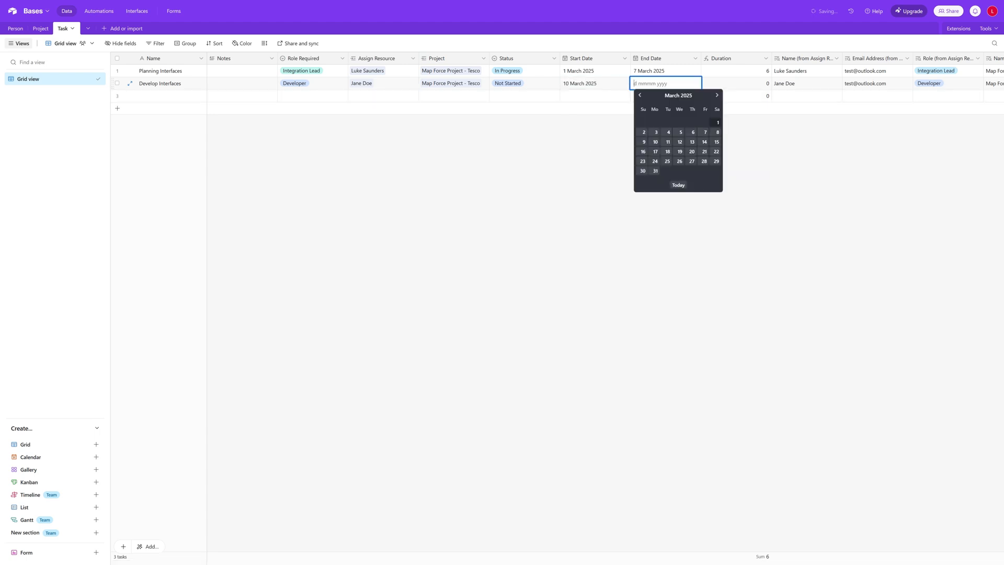
left_click(655, 164)
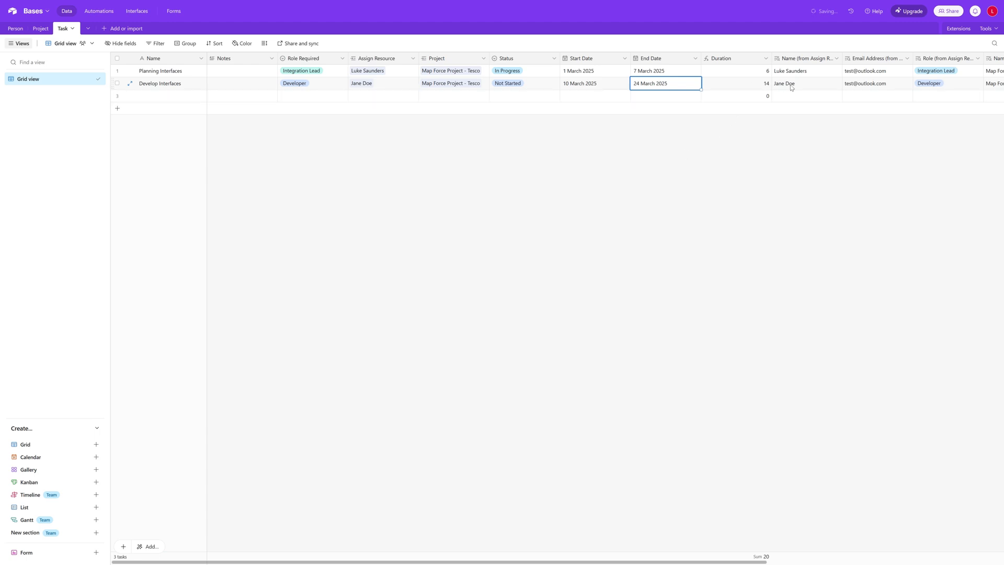
left_click(162, 97)
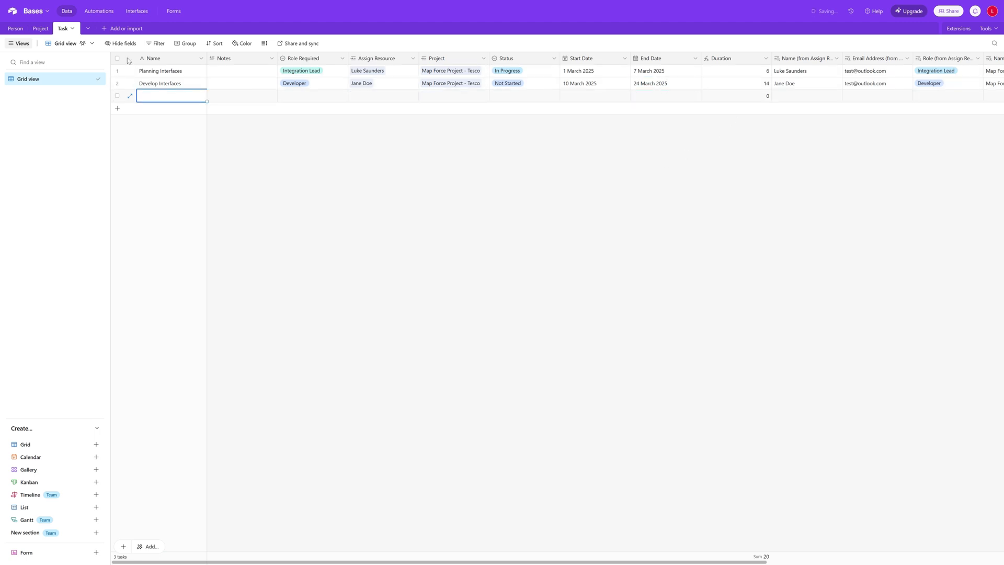
Name the third task Requirements Gathering with the Integration Lead role
left_click(44, 29)
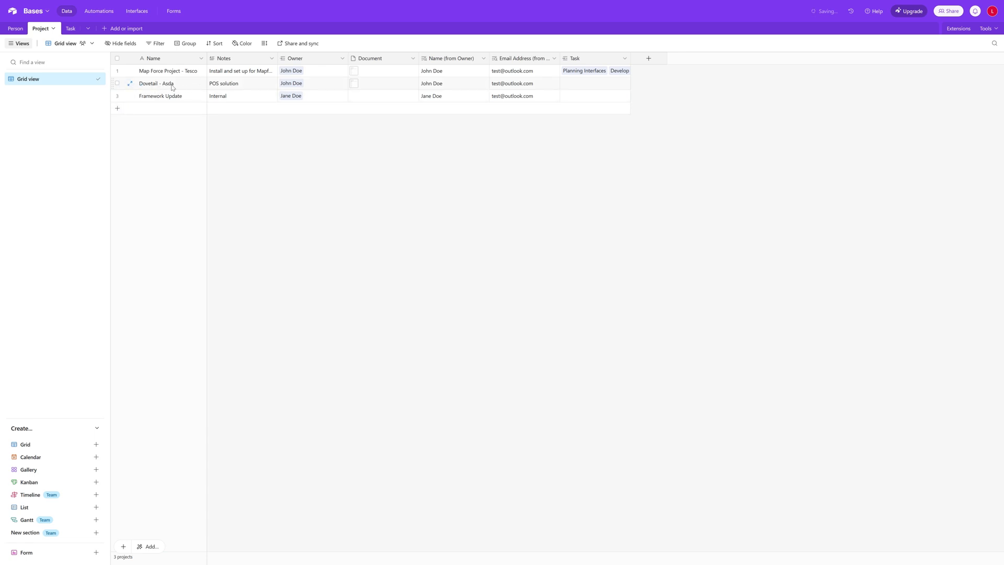
left_click(71, 31)
left_click(179, 96)
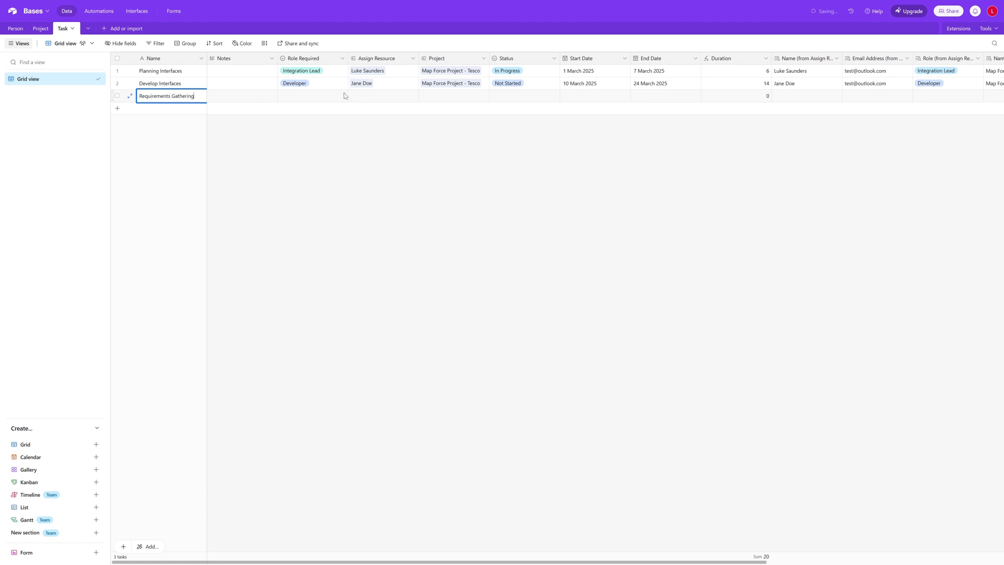
left_click(322, 96)
left_click(323, 96)
left_click(303, 166)
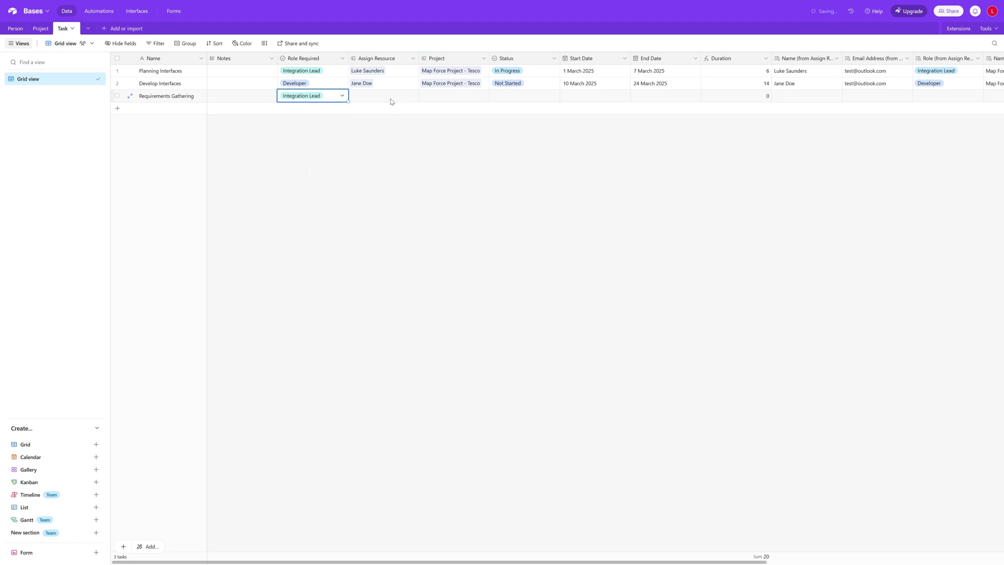
Assign the contractor to the third task and link it to Dovetail - Asda
left_click(392, 101)
left_click(355, 96)
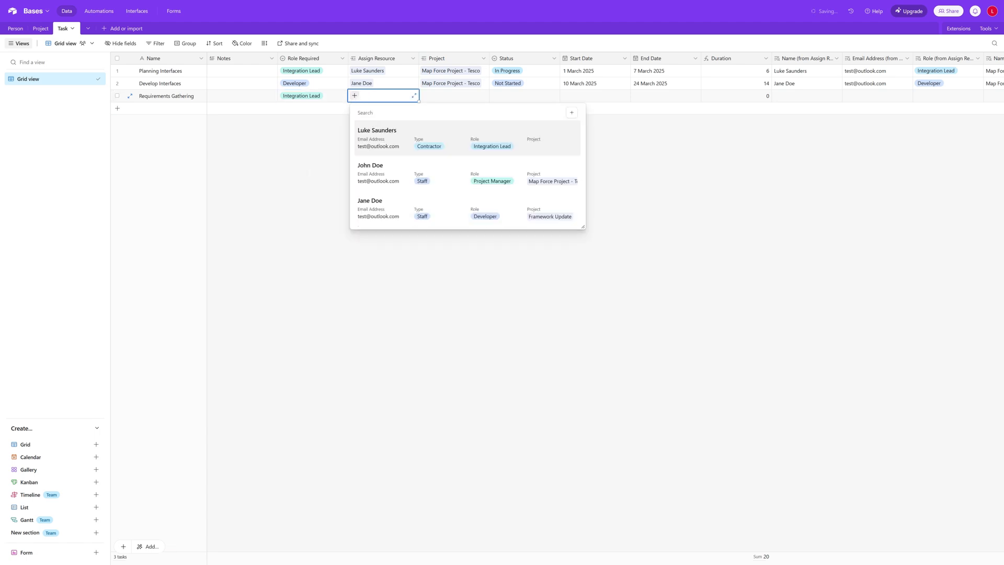
left_click(372, 143)
left_click(443, 96)
left_click(417, 100)
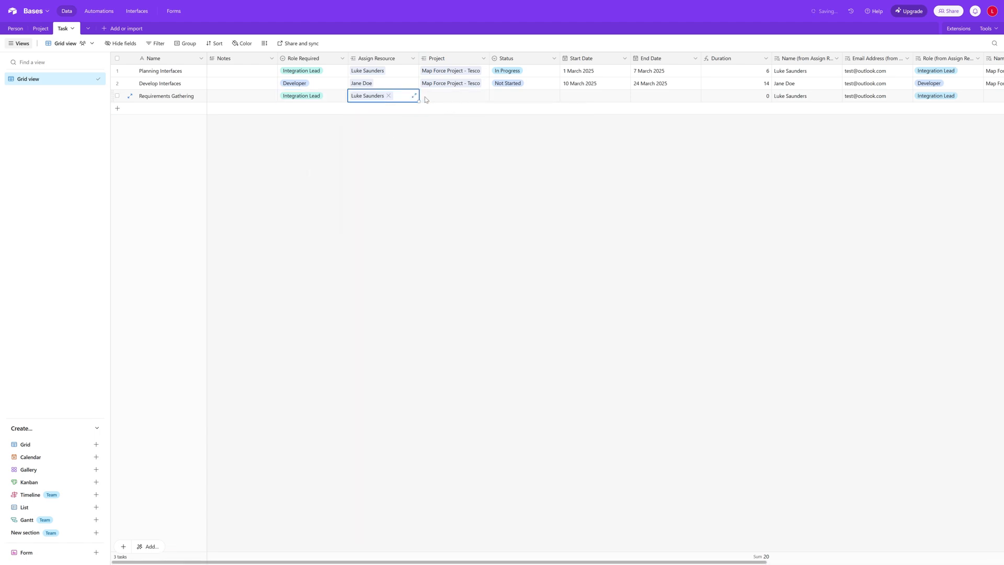
left_click(426, 97)
left_click(425, 96)
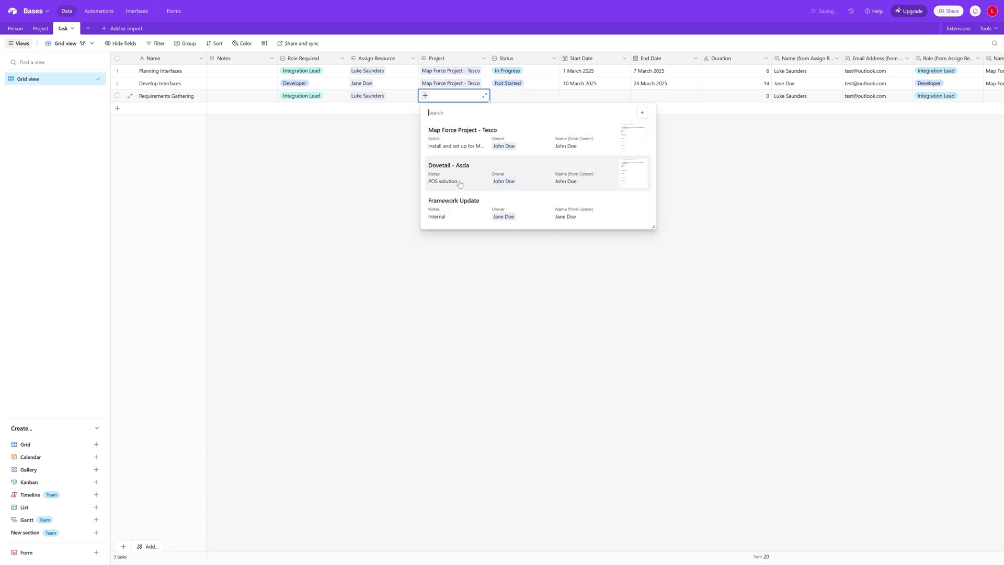
left_click(456, 177)
Set status Not Started and dates 17–24 March 2025, then check links in Project table
left_click(519, 99)
left_click(511, 97)
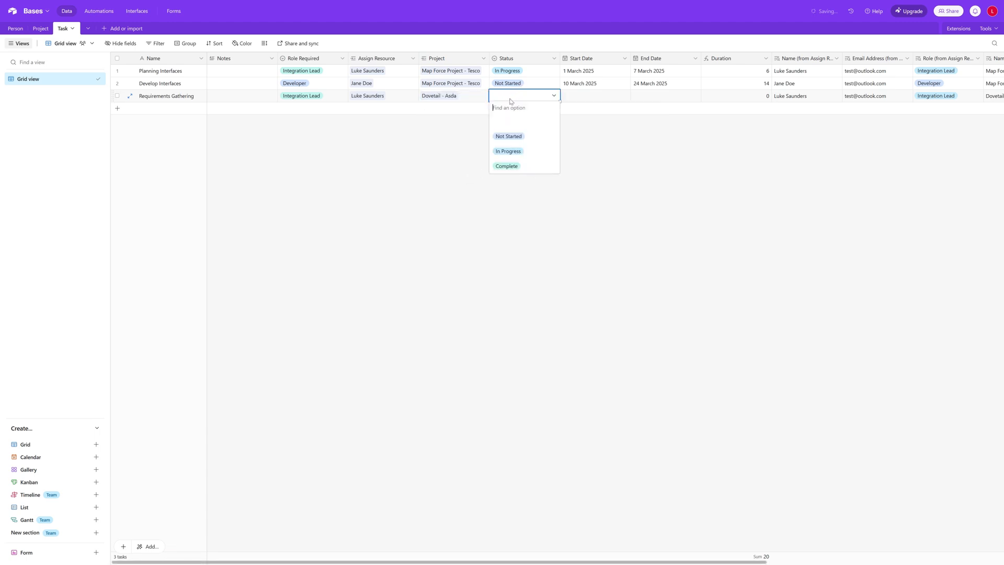
left_click(508, 137)
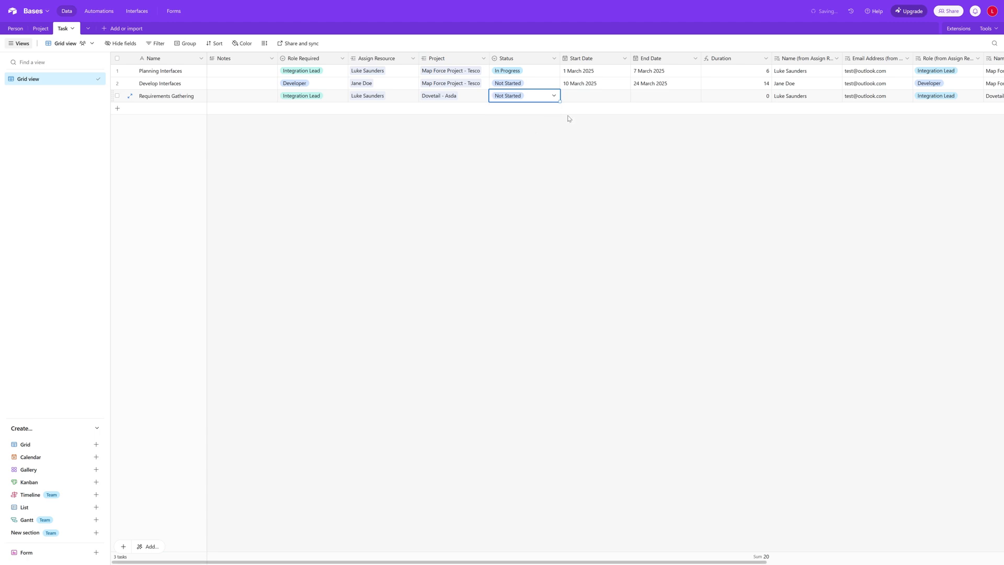
left_click(587, 97)
left_click(587, 96)
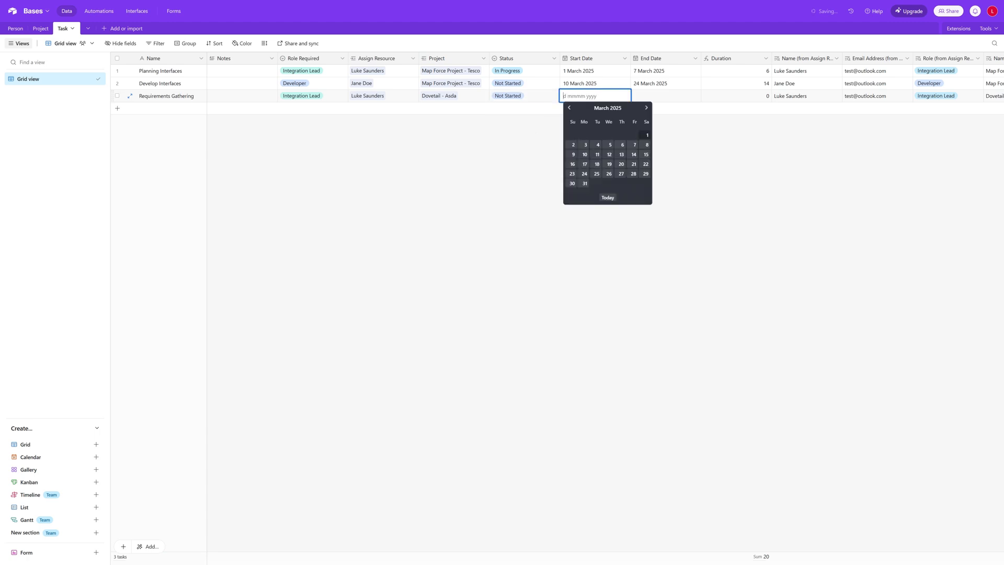
left_click(587, 165)
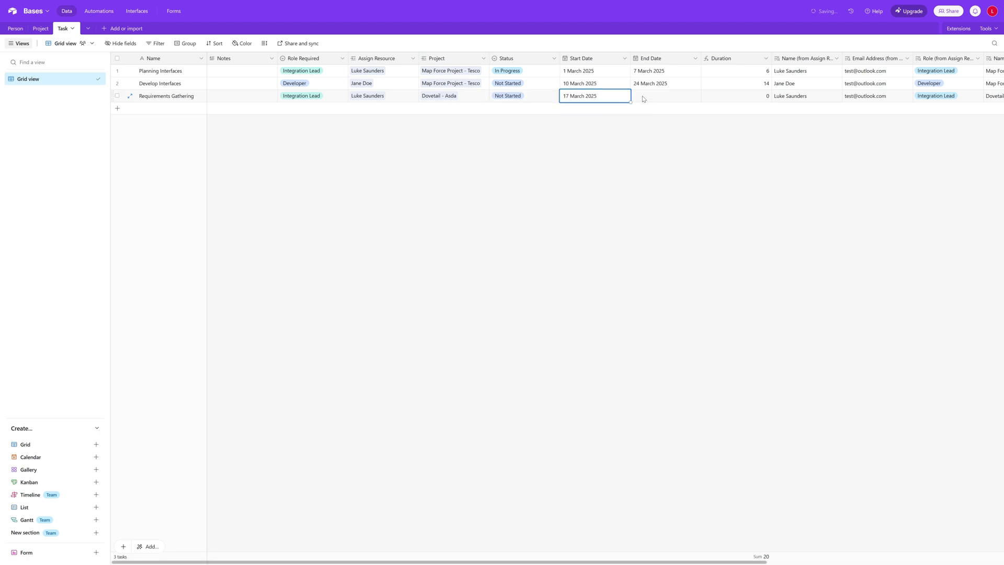
double_click(643, 97)
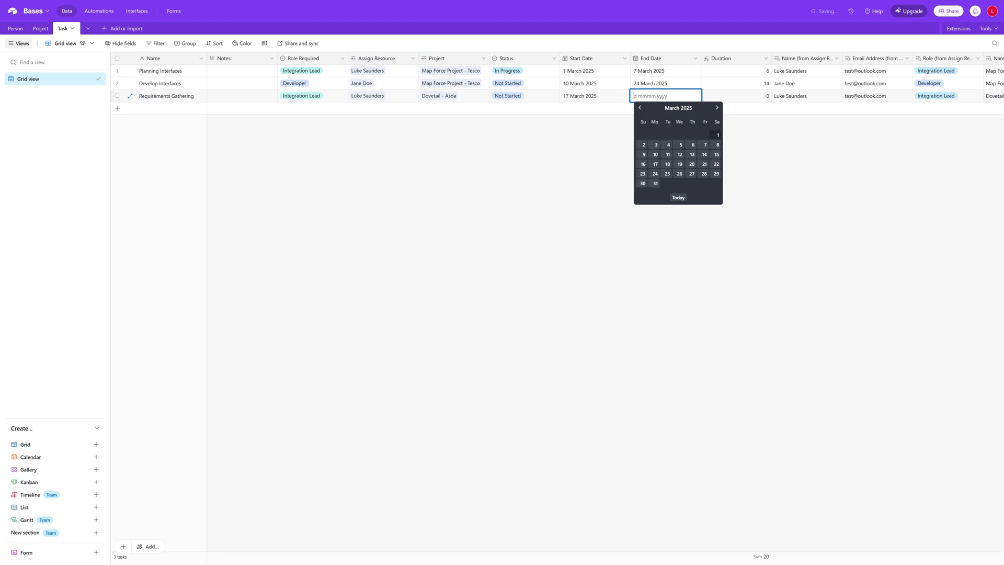
left_click(655, 175)
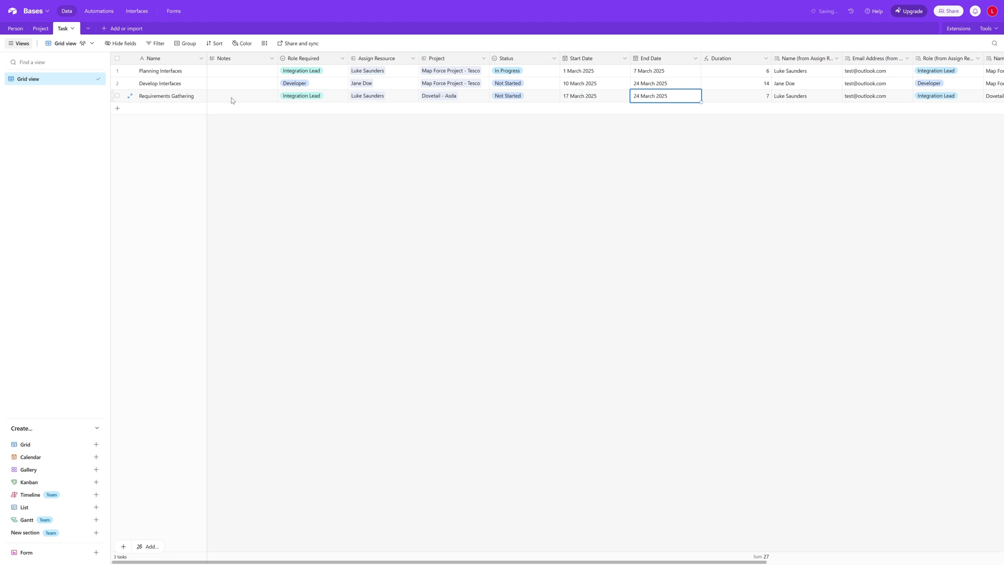
left_click(45, 32)
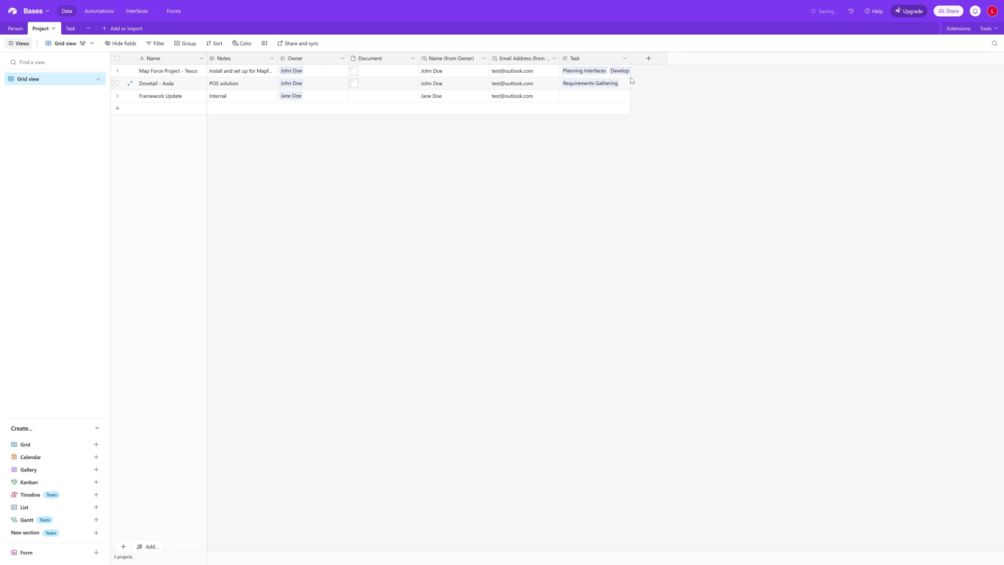
left_click(70, 28)
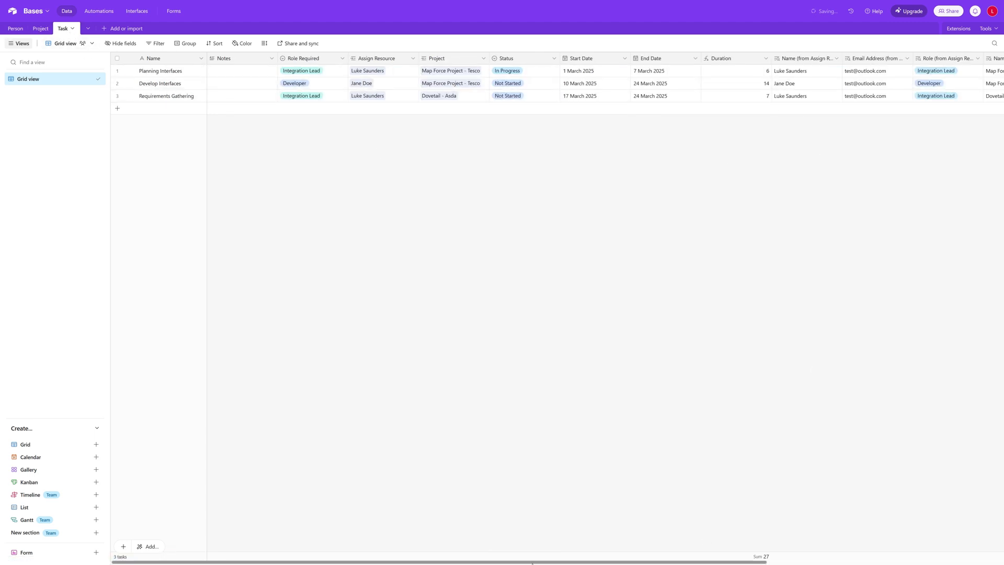
Review each project's linked tasks in the Project table, then switch to the Person table
left_click_drag(532, 562, 768, 562)
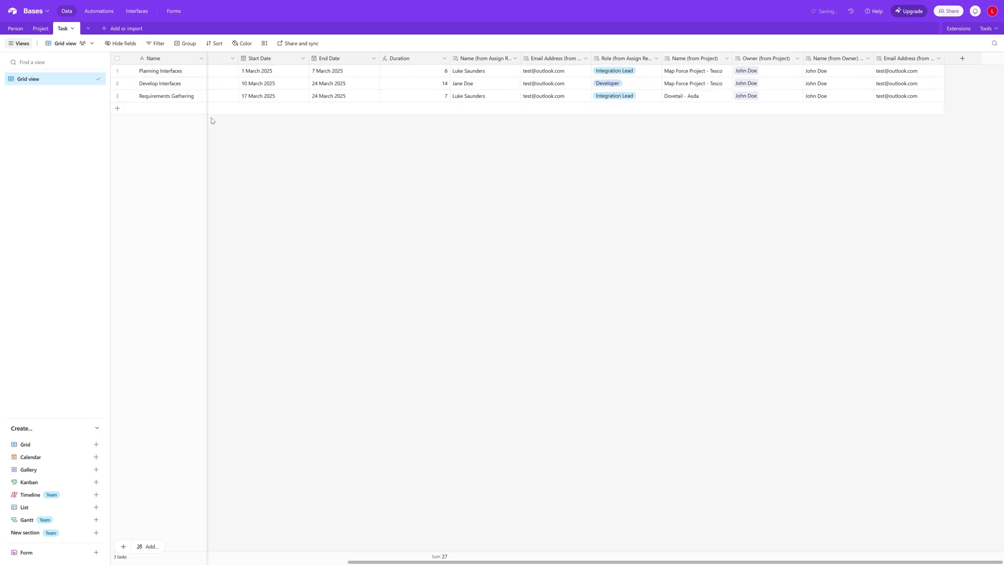
left_click(41, 29)
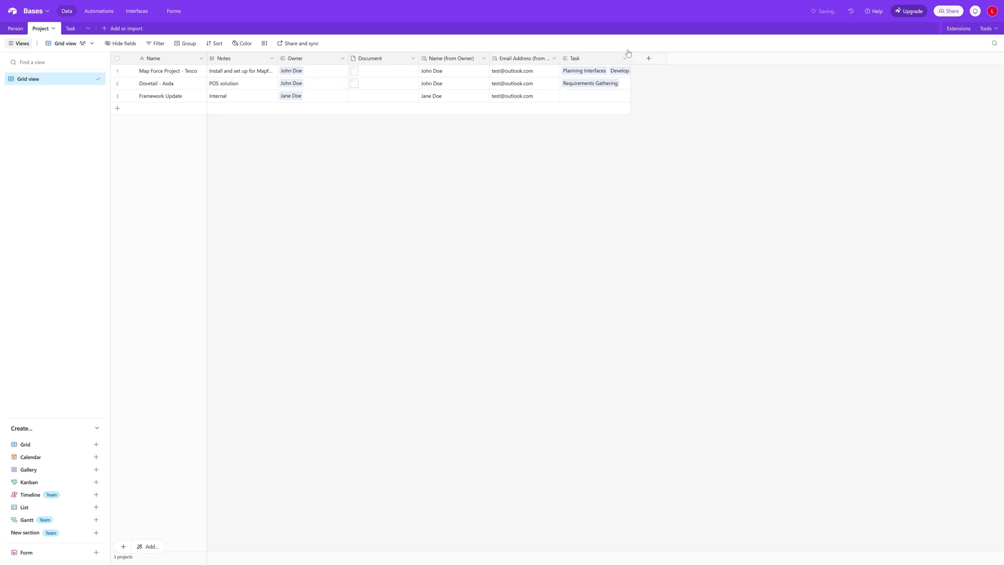
left_click(16, 33)
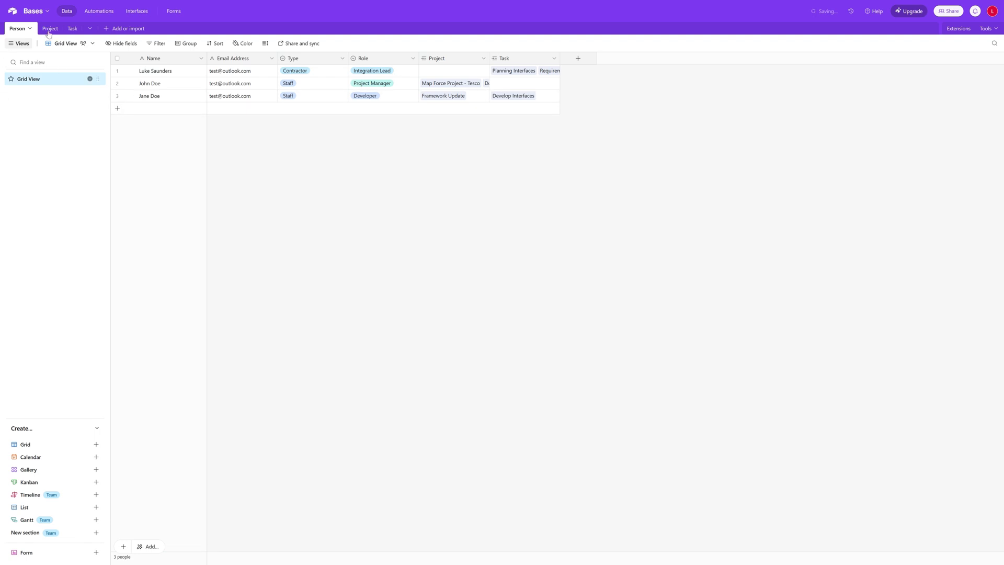
Duplicate the Person table's Grid View and name the copy Employees
right_click(47, 79)
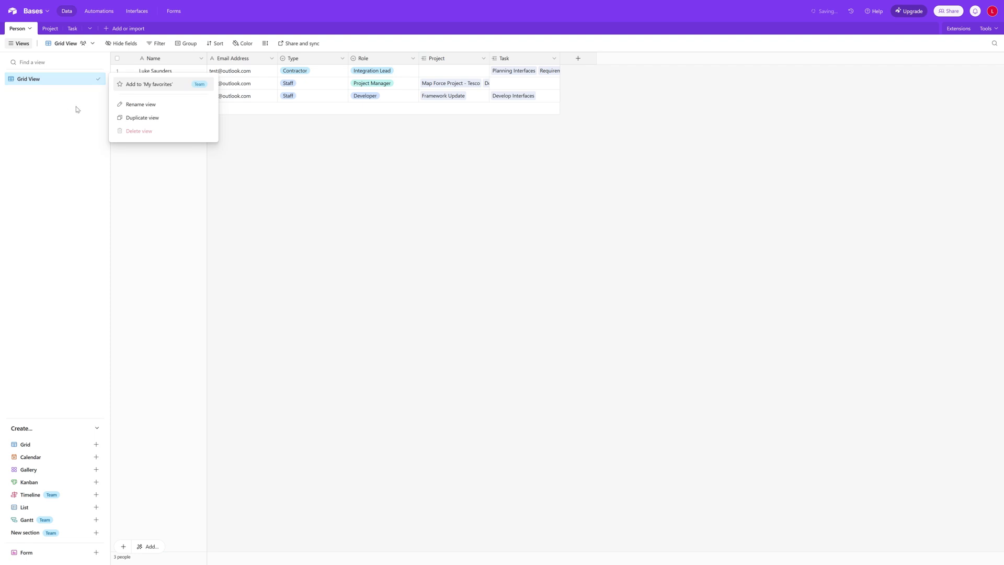
left_click(128, 118)
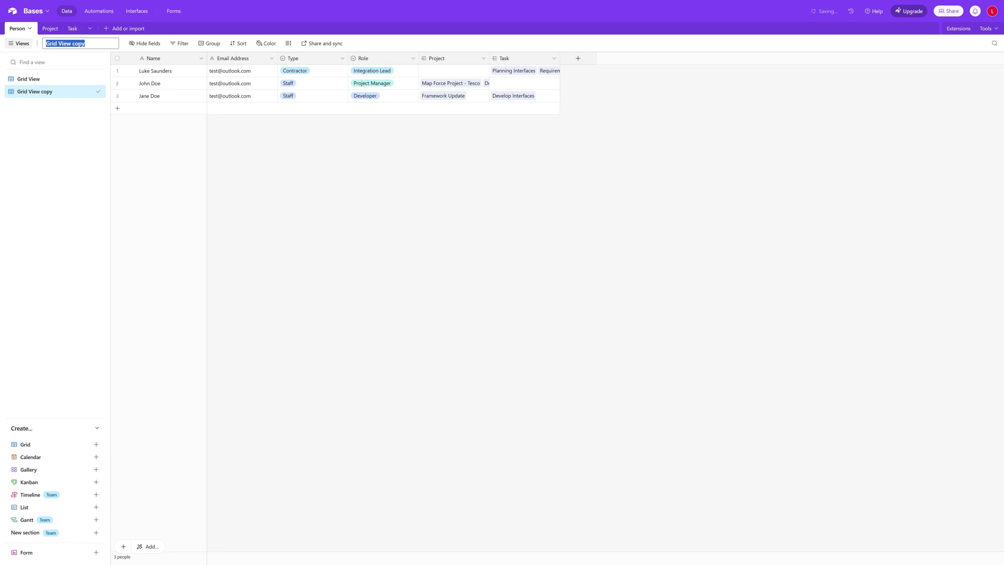
type("Employees")
key("Return")
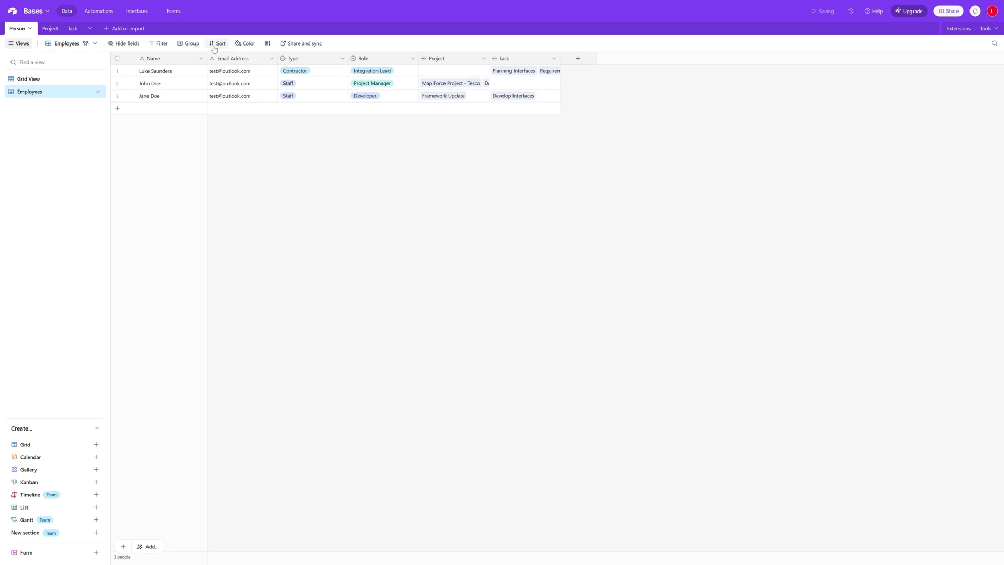
Filter the Employees view to show only people whose Type is Staff
left_click(159, 44)
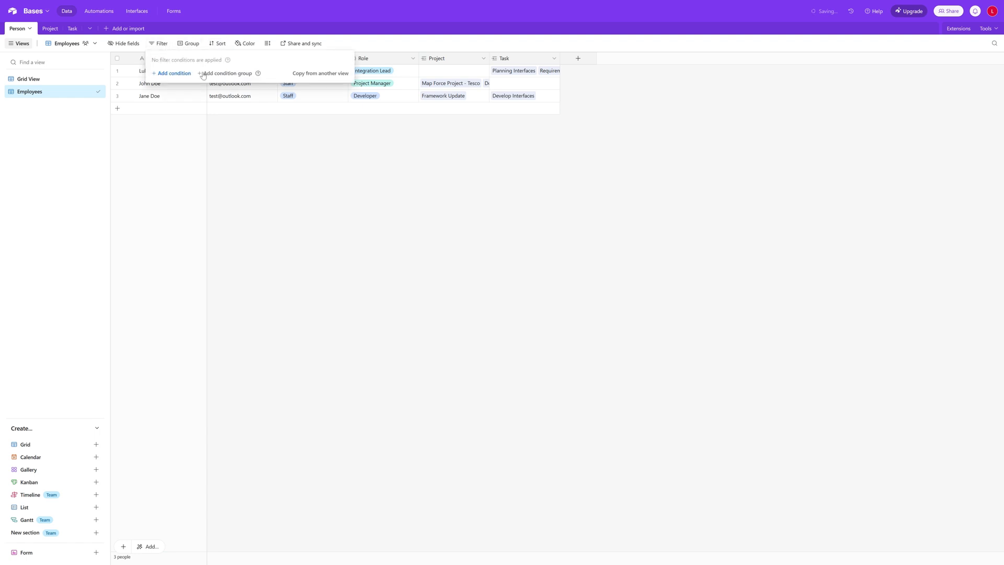
left_click(183, 76)
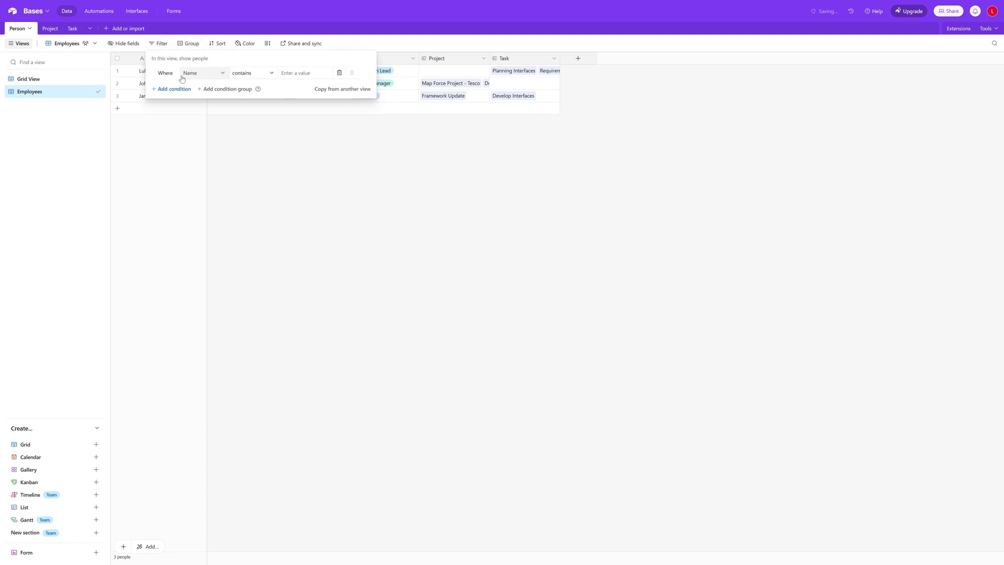
left_click(208, 74)
left_click(209, 131)
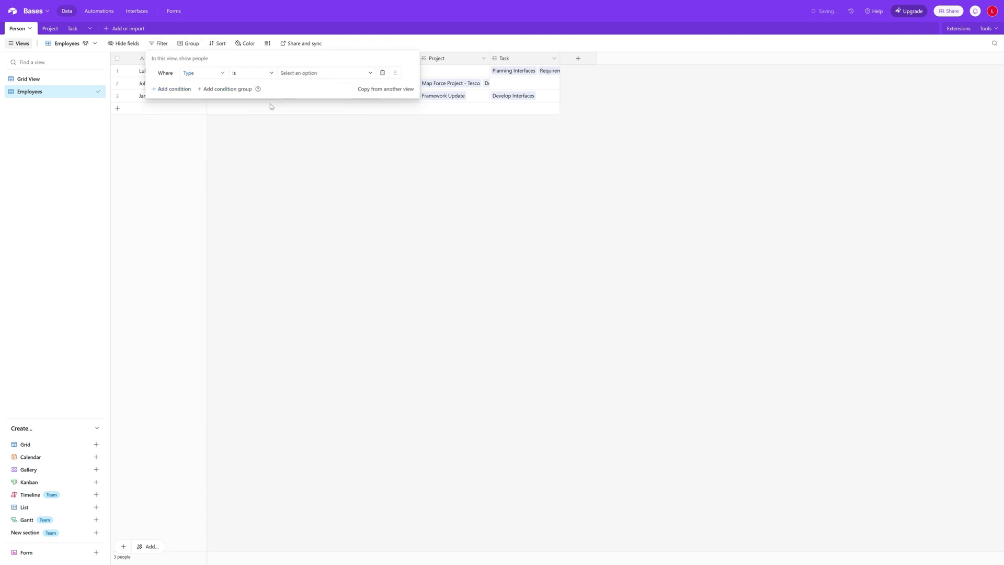
left_click(308, 75)
left_click(314, 106)
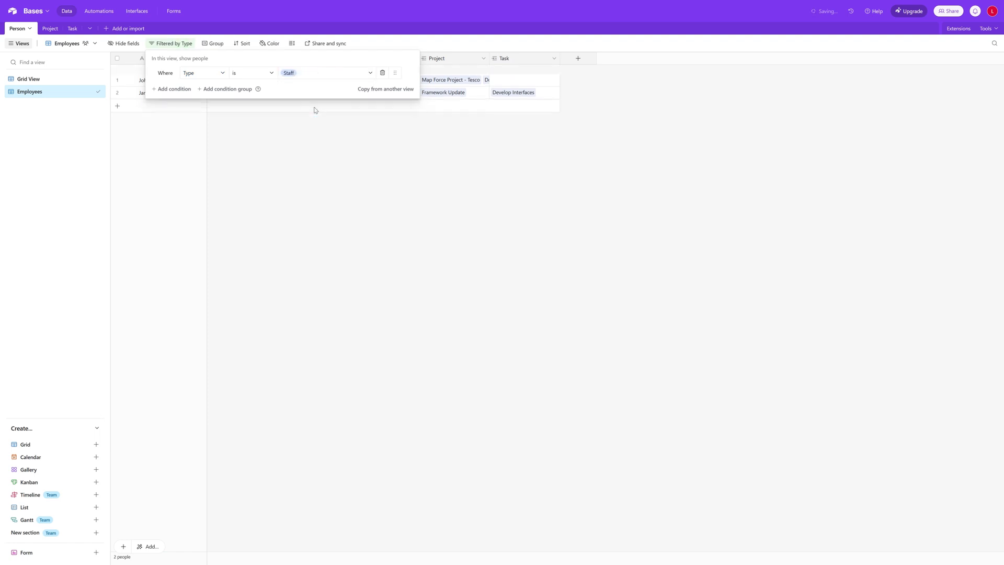
left_click(347, 183)
Compare the Employees view against the unfiltered Grid View, then go to the Task table
left_click(36, 82)
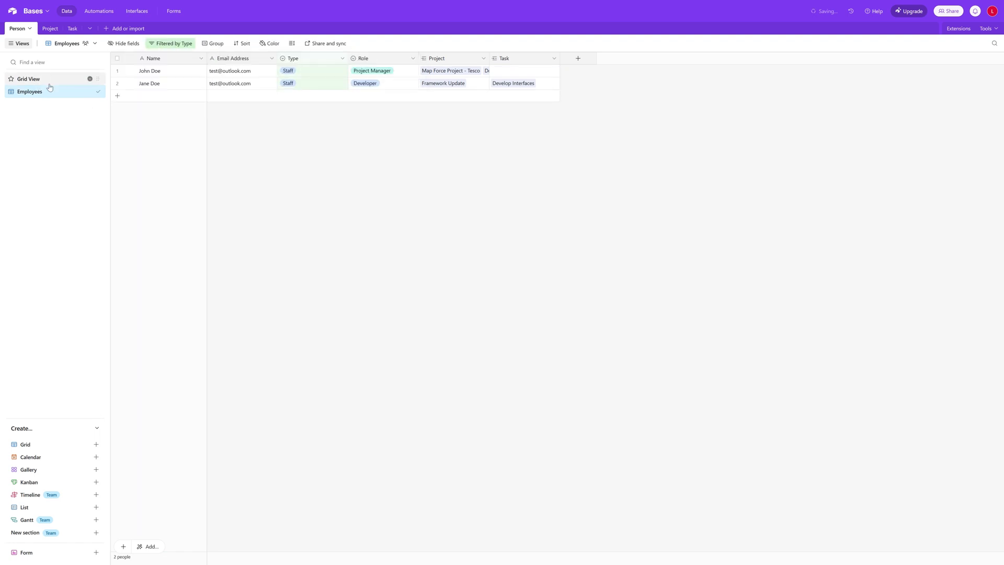
left_click(46, 94)
left_click(45, 78)
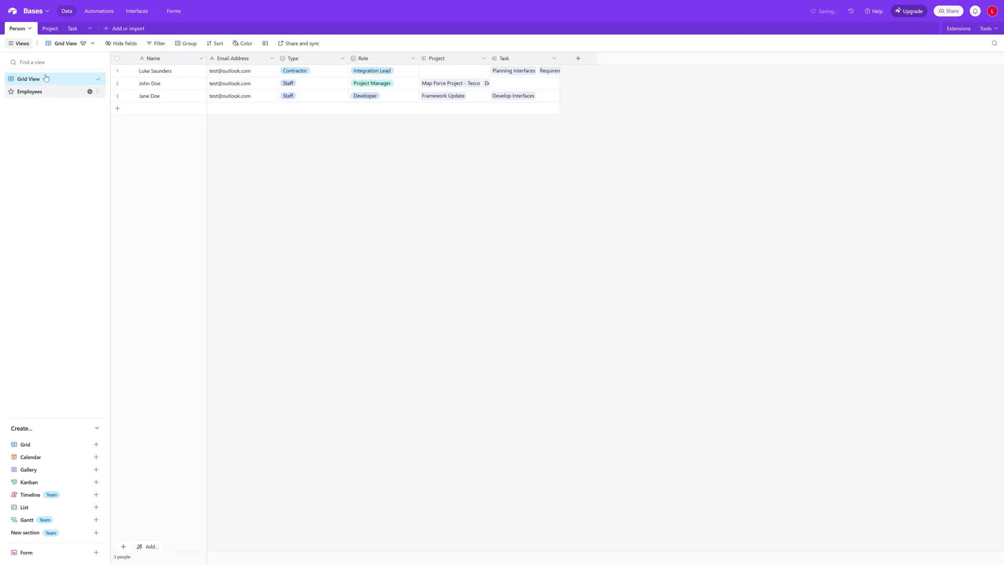
left_click(37, 93)
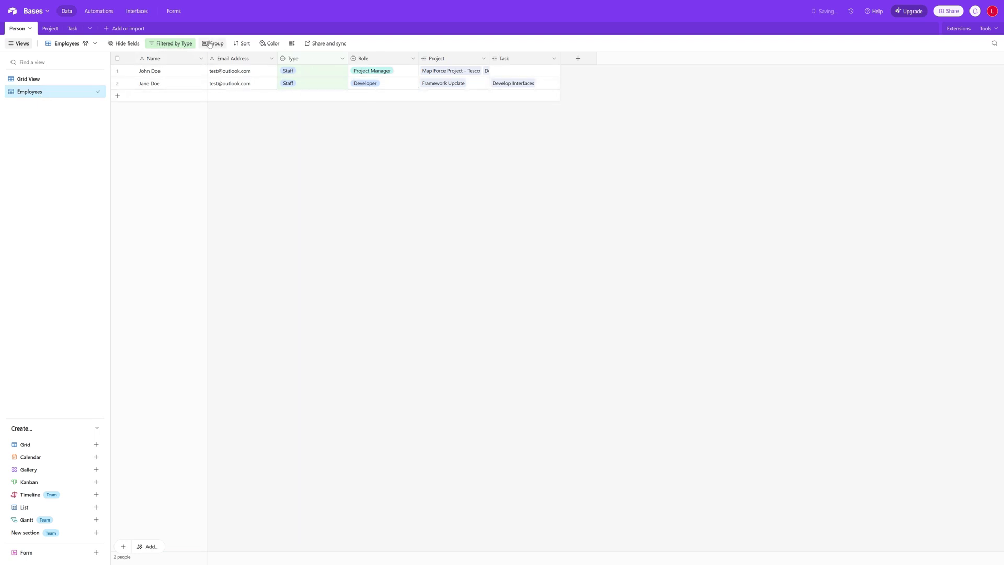
left_click(73, 29)
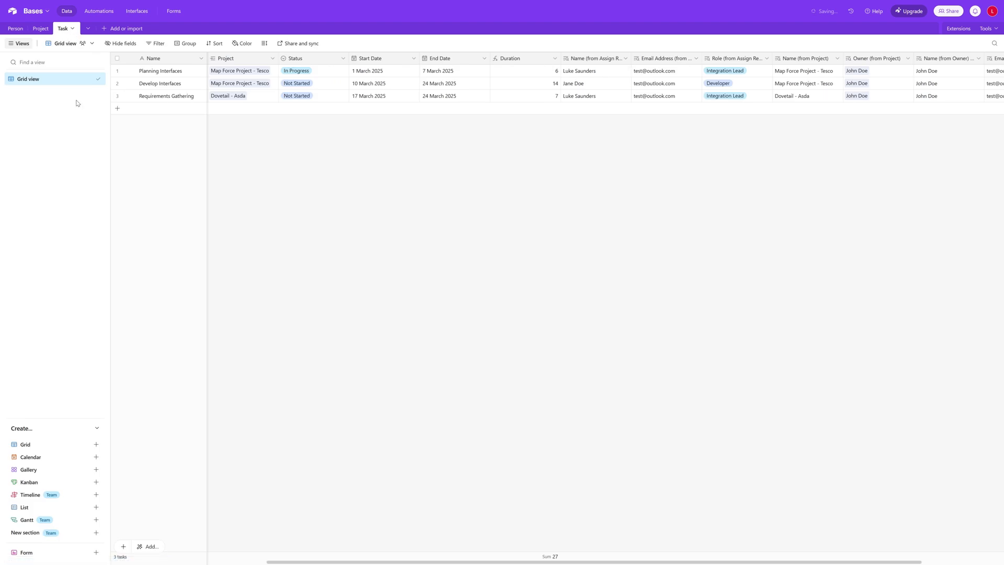
Duplicate the Task Grid view as 'Tasks by Project' and group it by Project
right_click(55, 82)
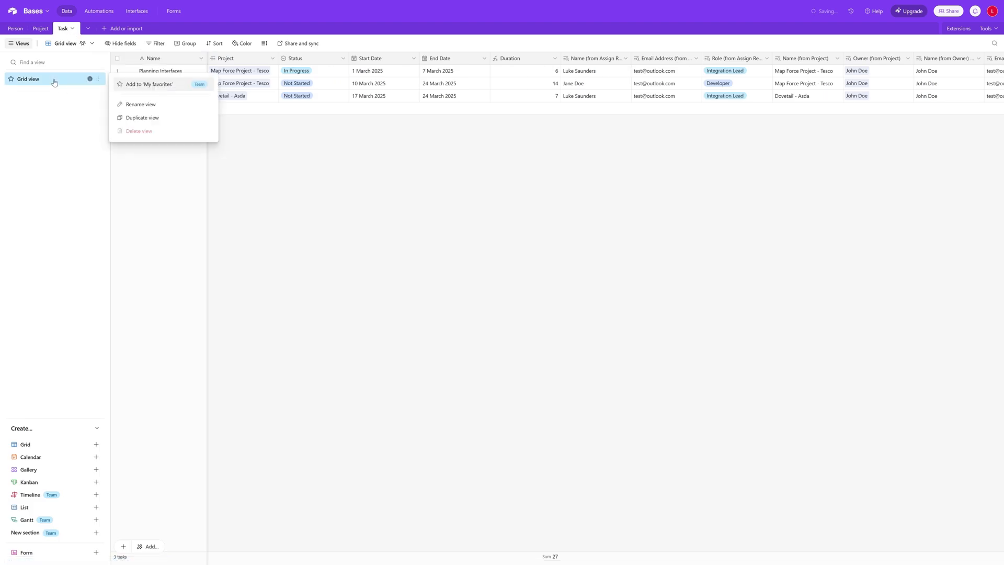
left_click(126, 115)
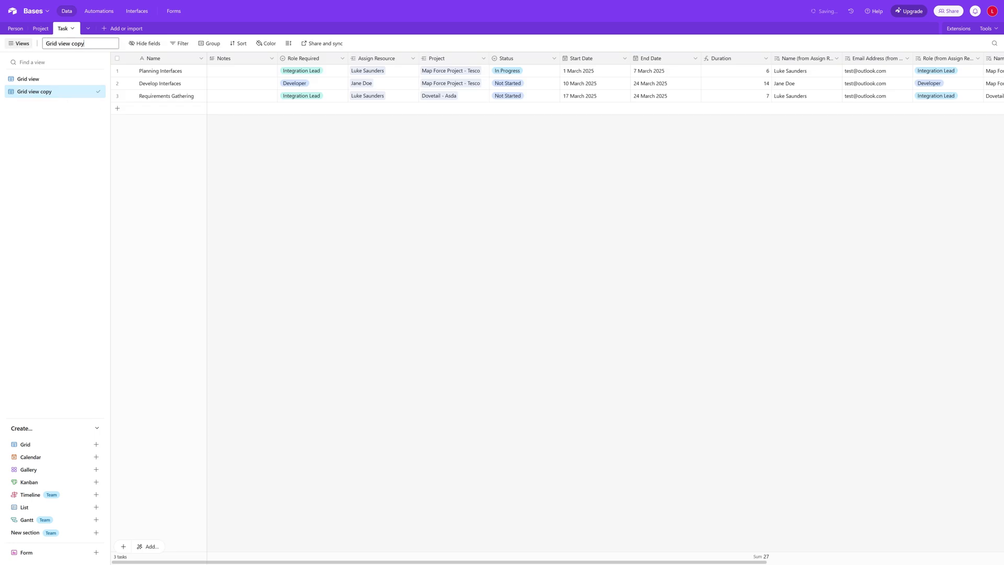
type("Tasks by Project")
key("Return")
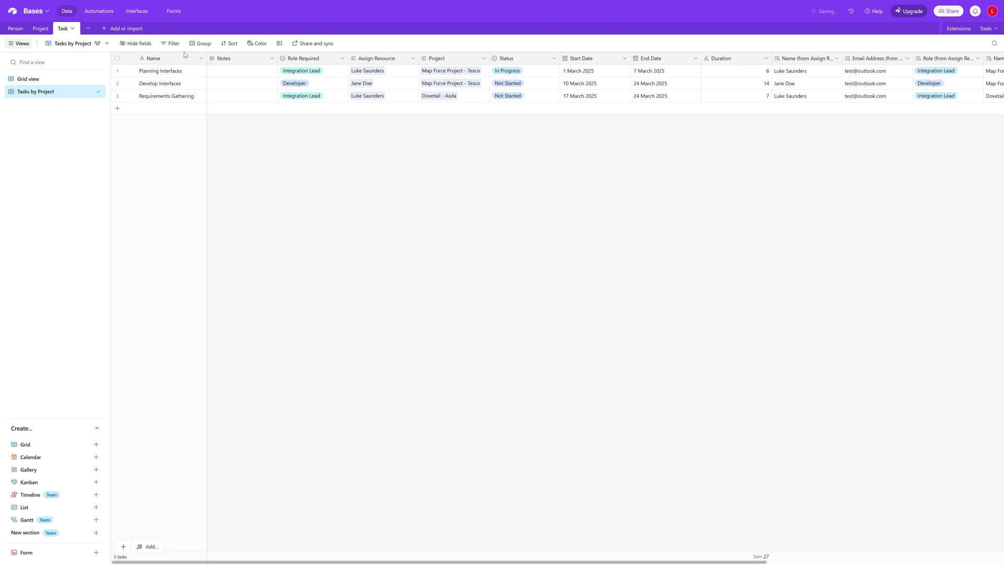
left_click(200, 45)
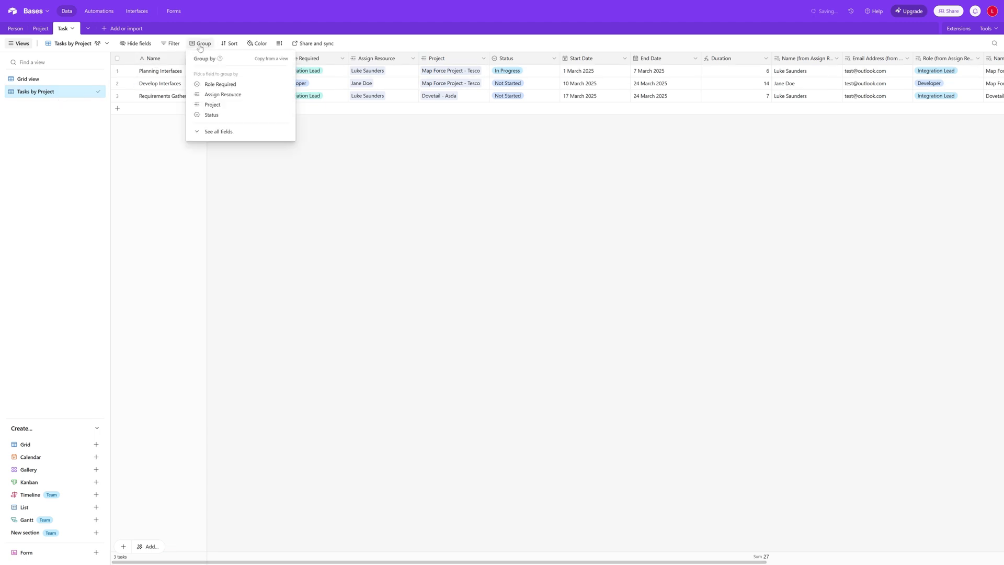
left_click(230, 105)
With tasks grouped by Project, add a blank task under the Dovetail - Asda group
left_click(263, 265)
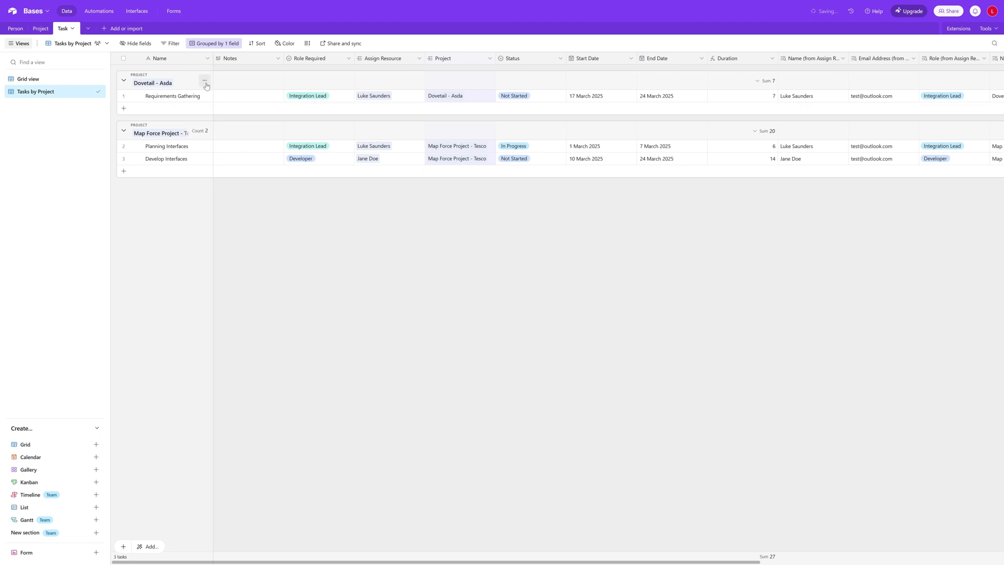
left_click(207, 81)
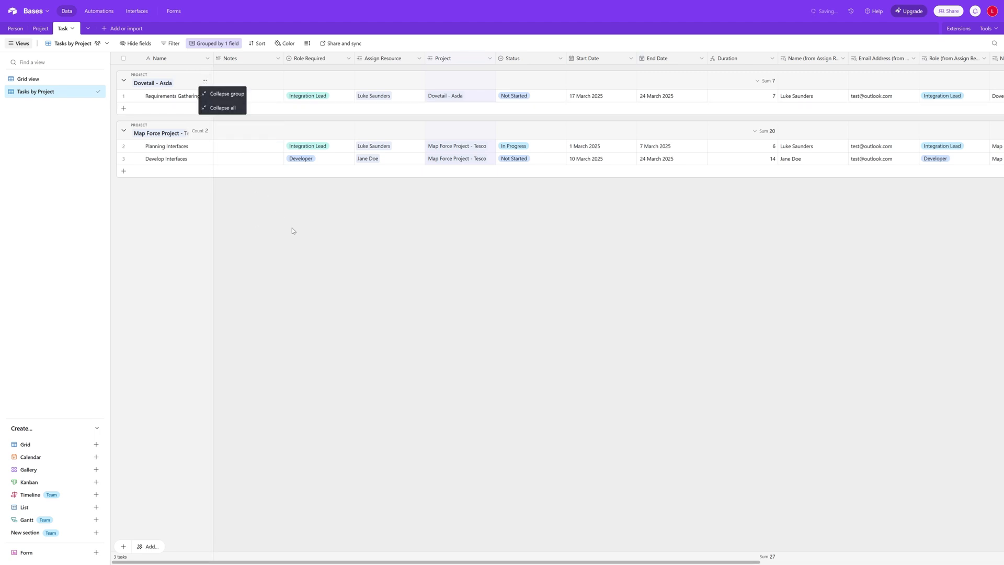
left_click(289, 251)
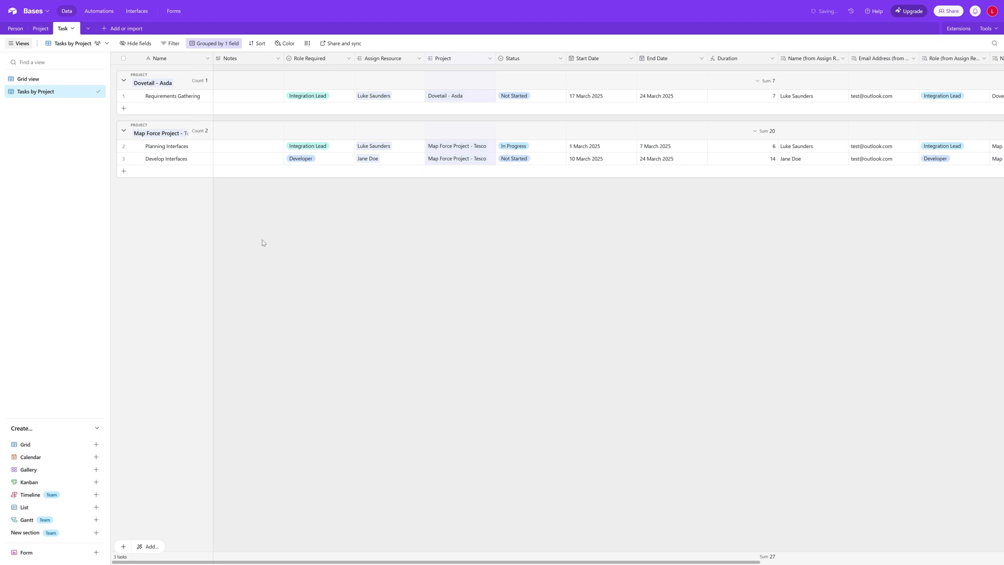
left_click(124, 109)
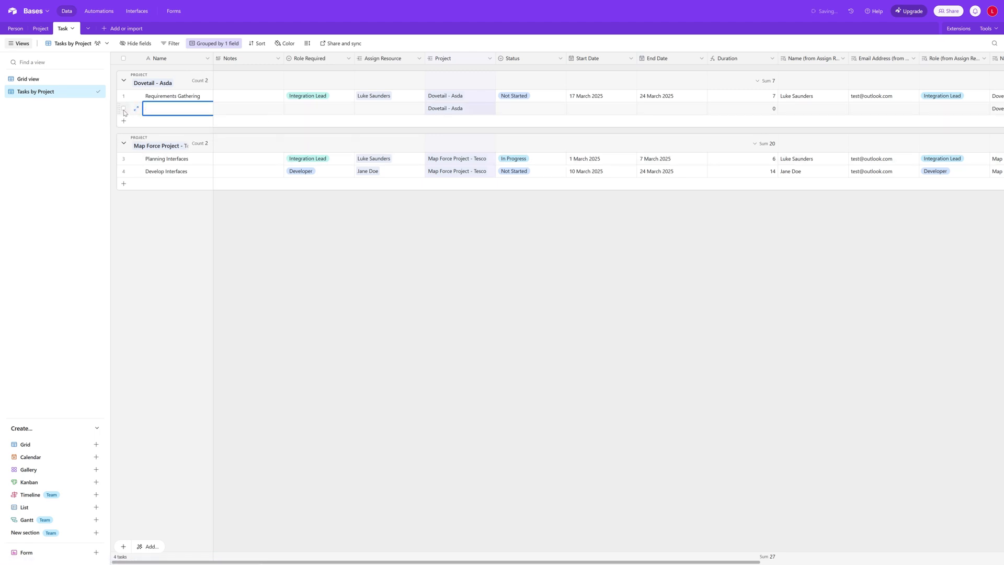
Delete the blank task so Dovetail - Asda holds only Requirements Gathering
right_click(162, 112)
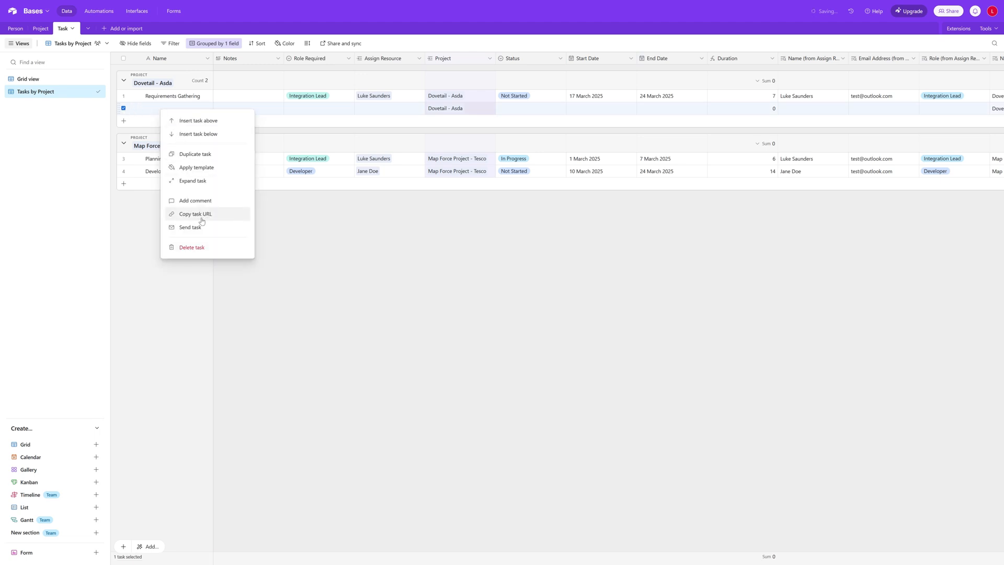
left_click(202, 247)
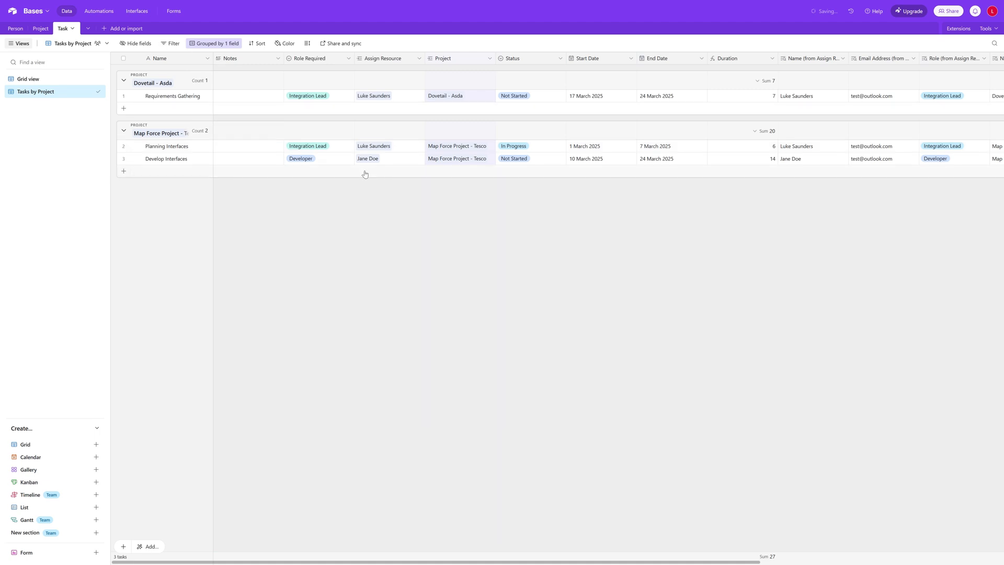
left_click(34, 80)
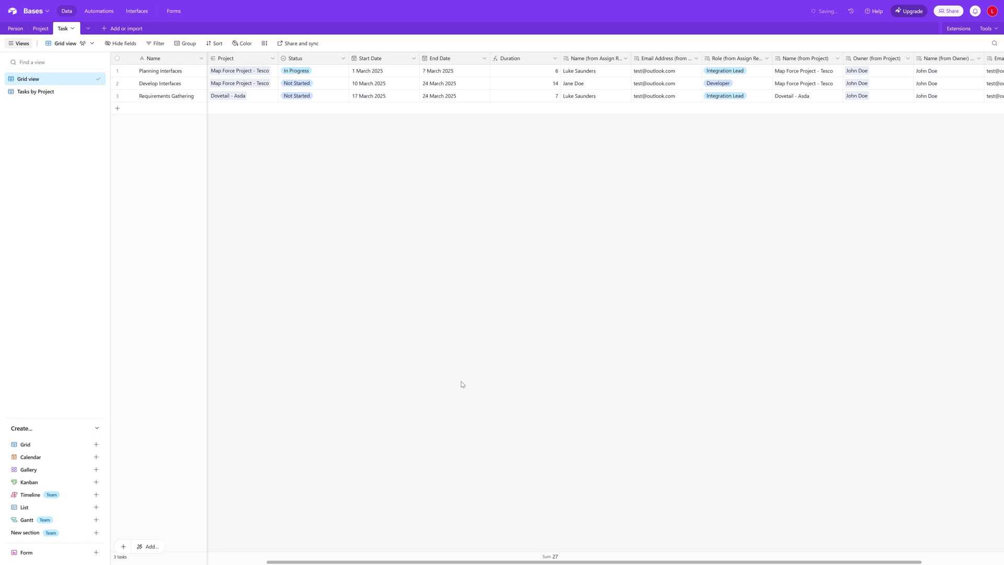
Show the Person table's Employees view listing the two Staff members
left_click(41, 28)
left_click(16, 28)
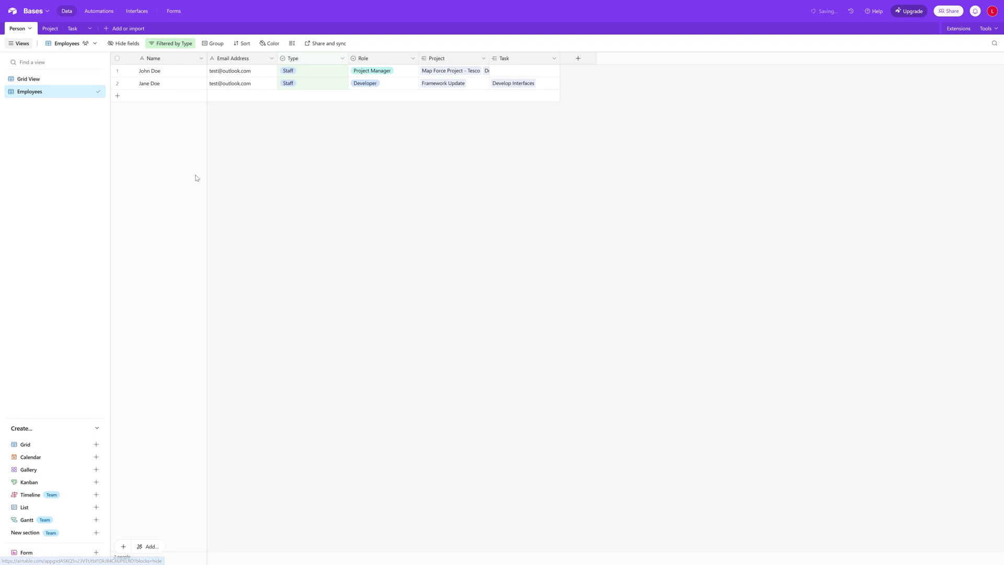